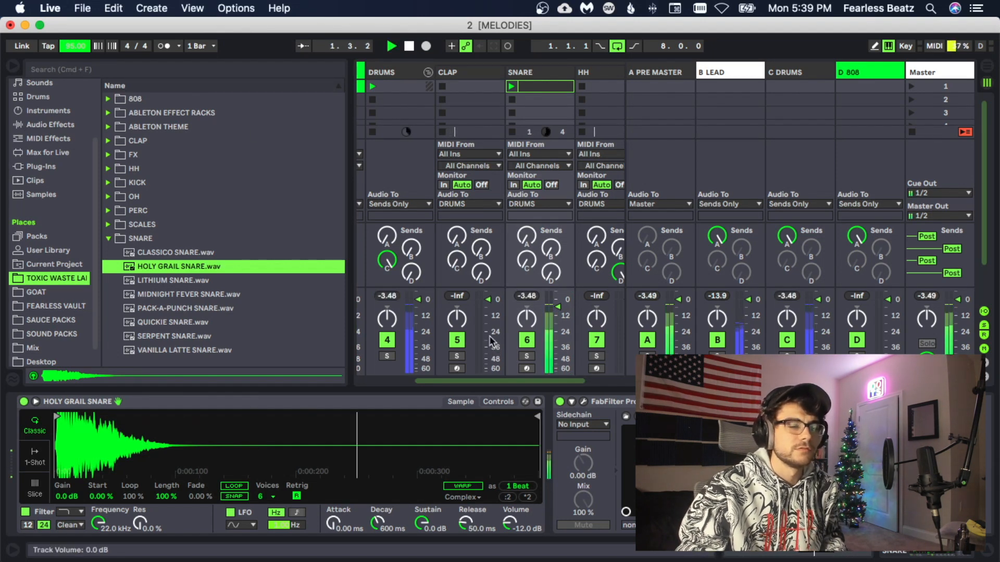
Step: Open the snare track's clip and play back its C3 hits on beats 2 and 4
double_click(530, 96)
left_click(865, 269)
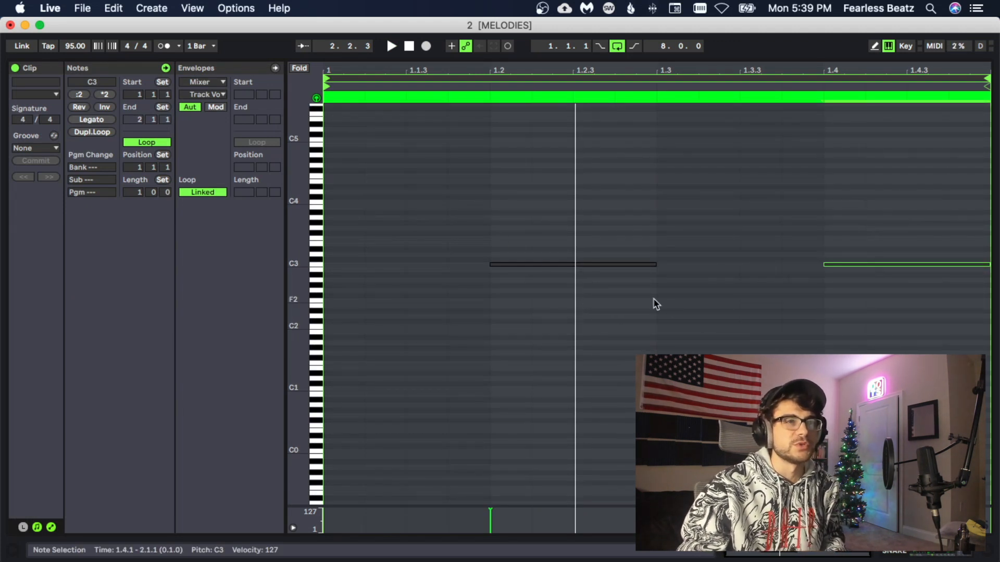
key("space")
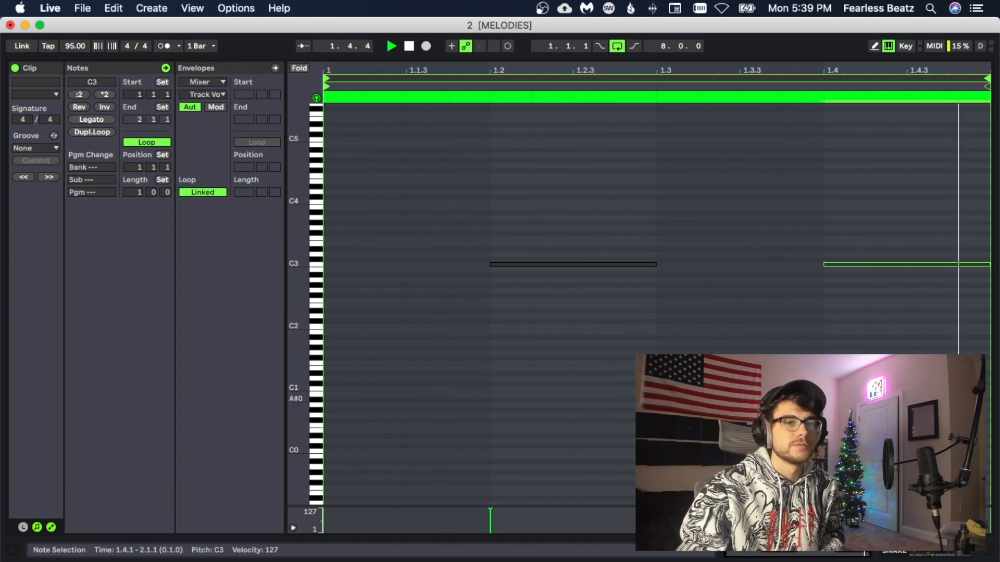
left_click(930, 552)
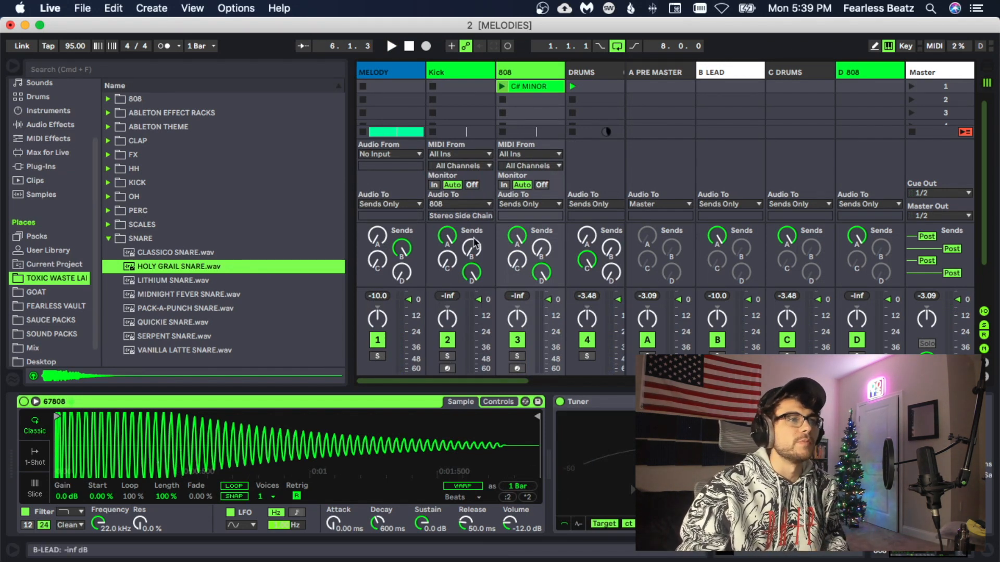
Step: Open the C# MINOR clip on the 808 track and draw a C#5 note from 1.1.1 to 1.2.3
double_click(501, 98)
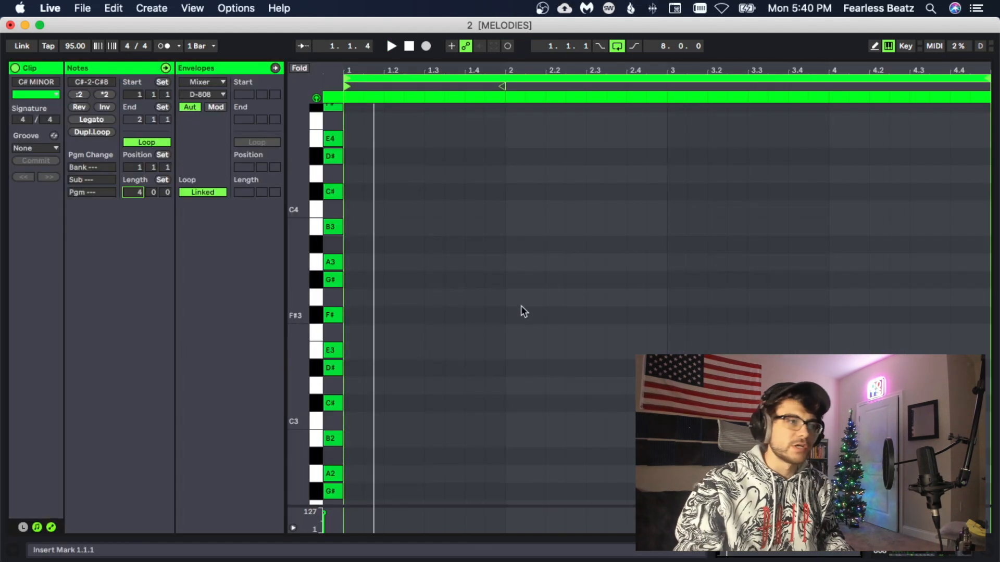
scroll(463, 323, "up", 5)
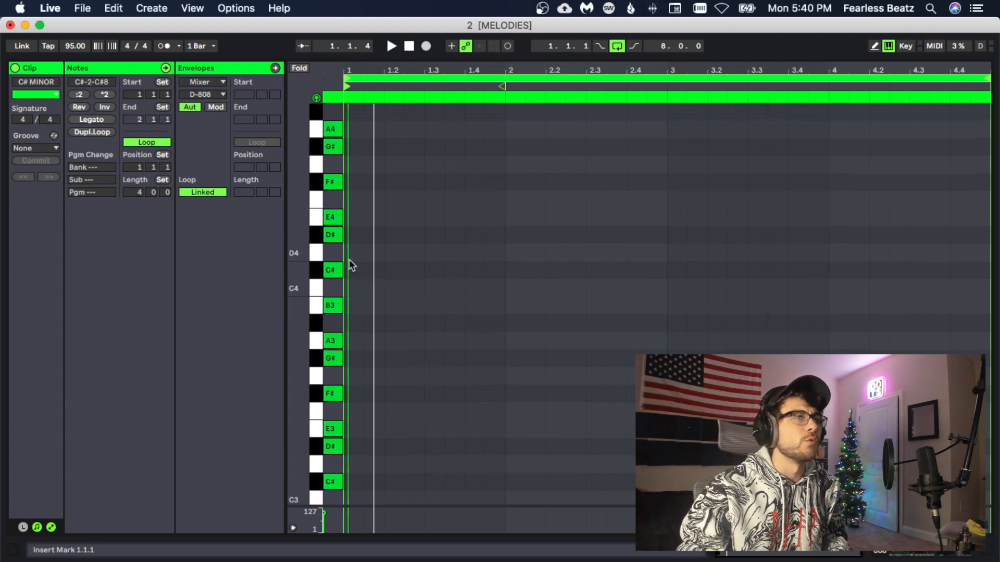
scroll(351, 265, "up", 6)
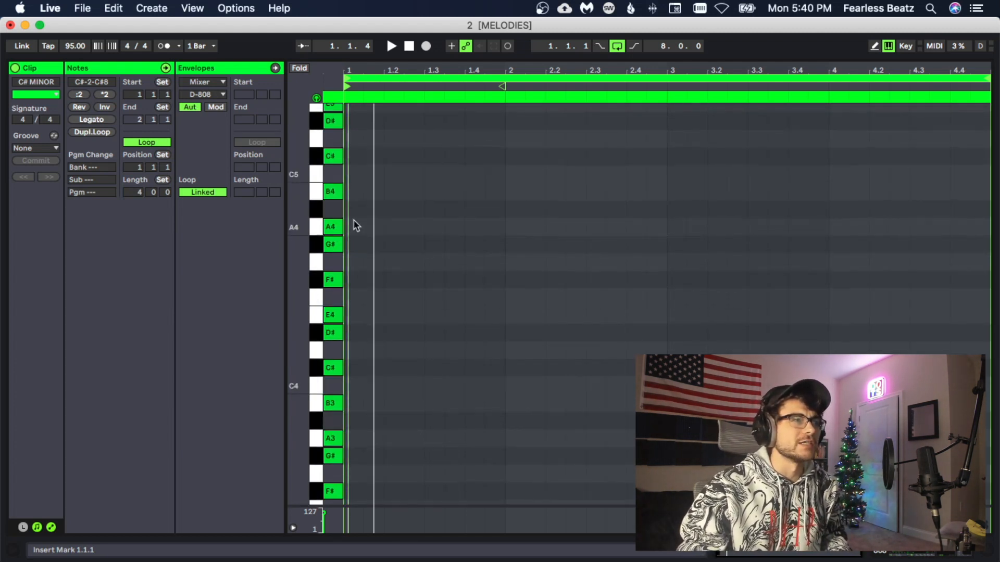
scroll(354, 225, "up", 2)
scroll(337, 188, "up", 4)
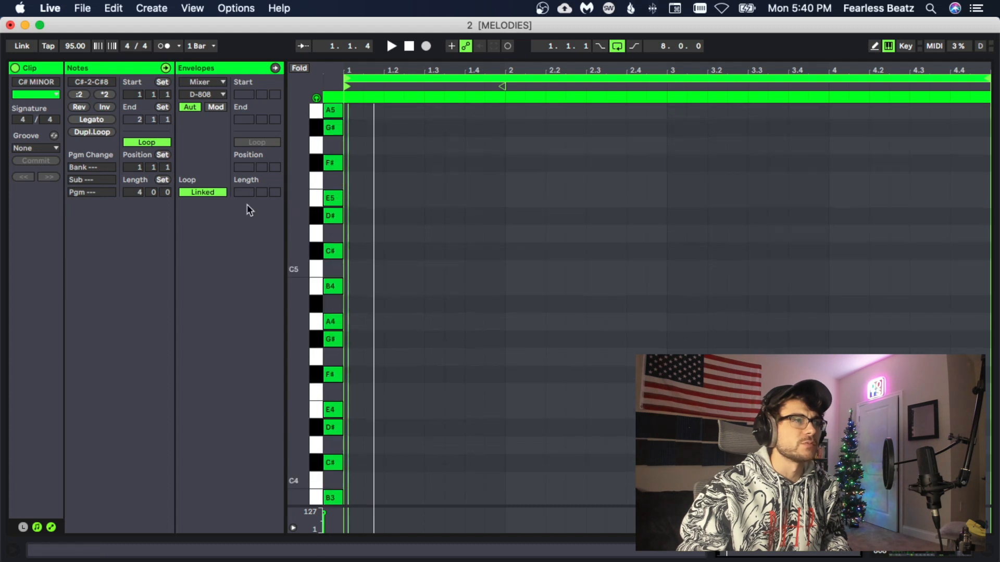
scroll(364, 208, "up", 2)
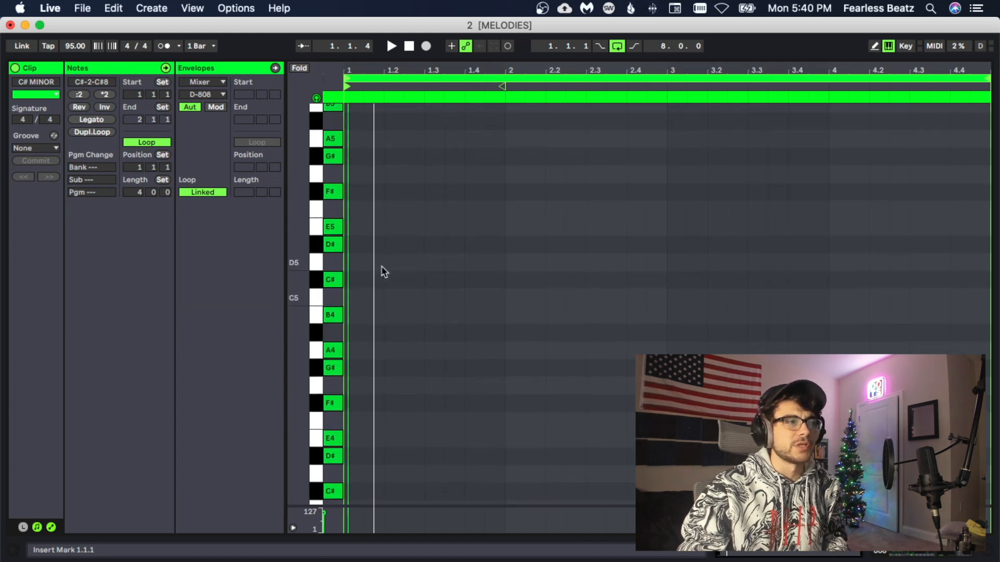
double_click(357, 282)
left_click_drag(363, 281, 403, 280)
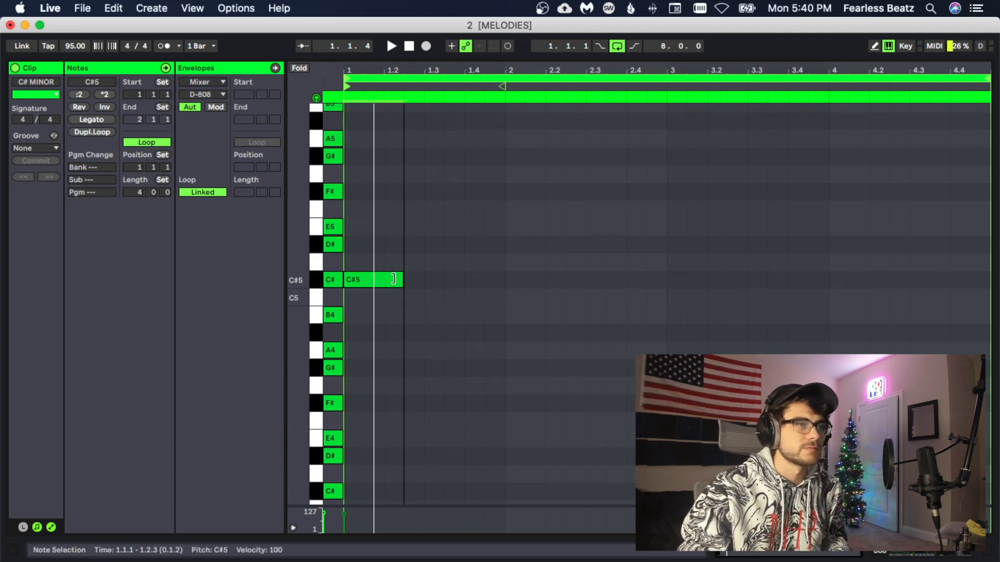
Step: Duplicate the C#5 note twice in succession and play the pattern
key("super+d")
key("super+d")
key("space")
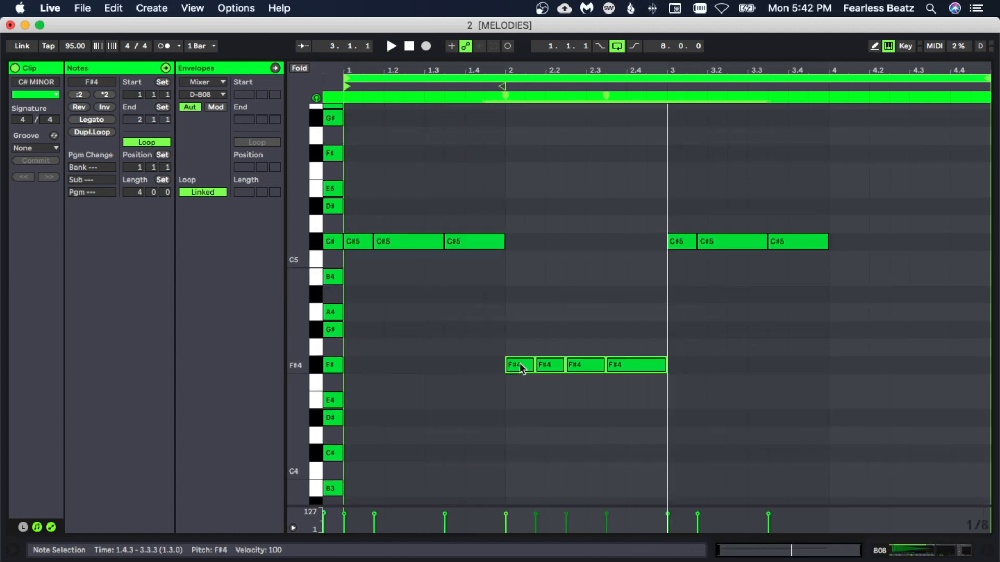
Step: Set bar 2's four F#4 notes to A4, copy the same rhythm to bar 4 at G#4, and play the clip
left_click_drag(516, 365, 843, 330)
key("space")
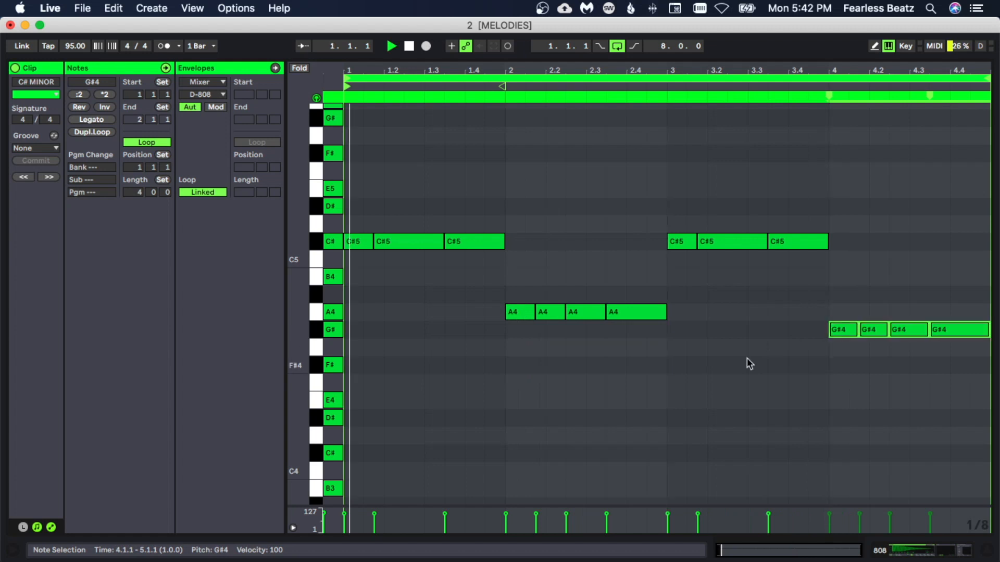
left_click(671, 362)
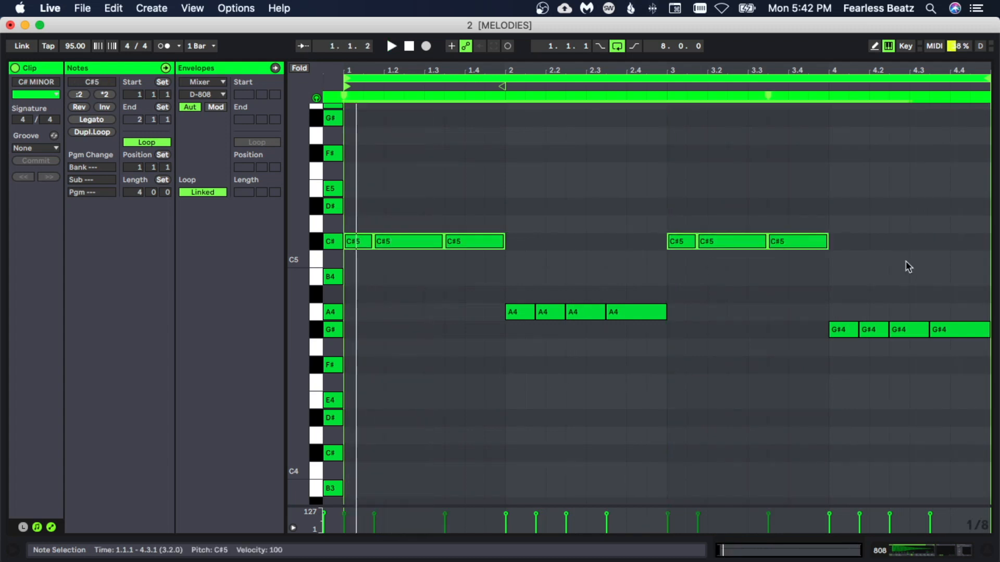
Step: Transpose the C#5 notes in bars 1 and 3 down an octave to C#4 and play the clip
key("shift+Down")
key("space")
scroll(734, 245, "down", 3)
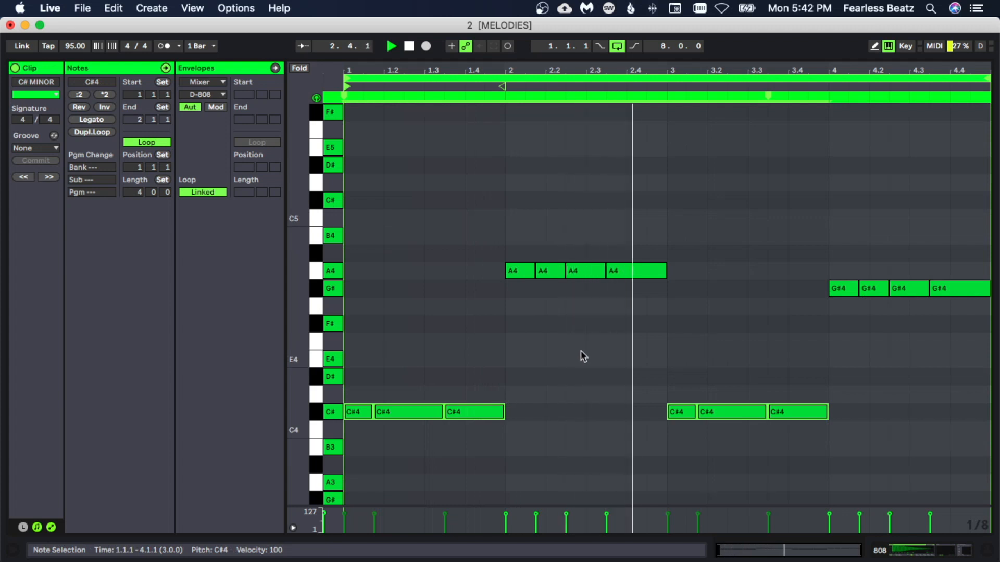
scroll(669, 352, "down", 4)
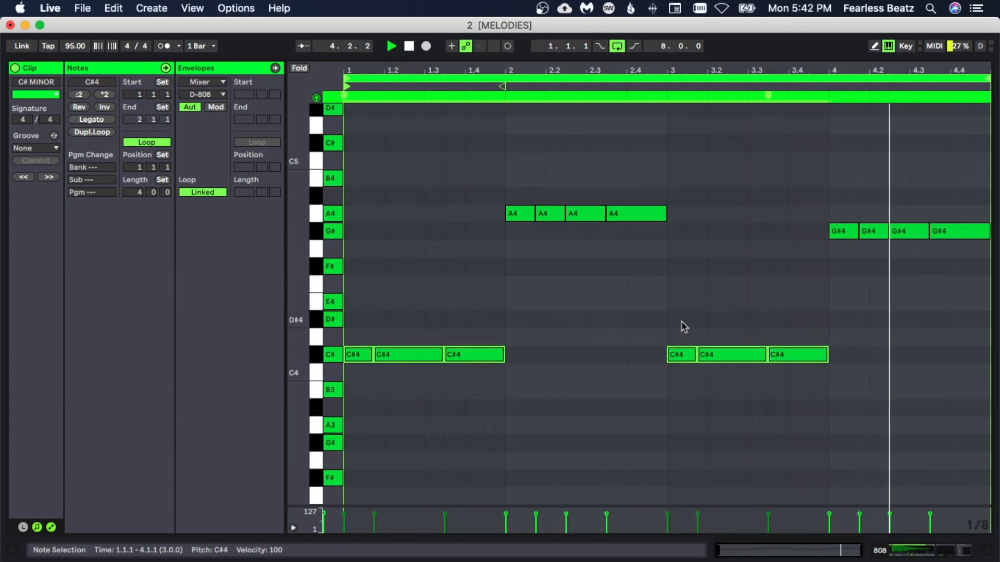
scroll(575, 335, "down", 2)
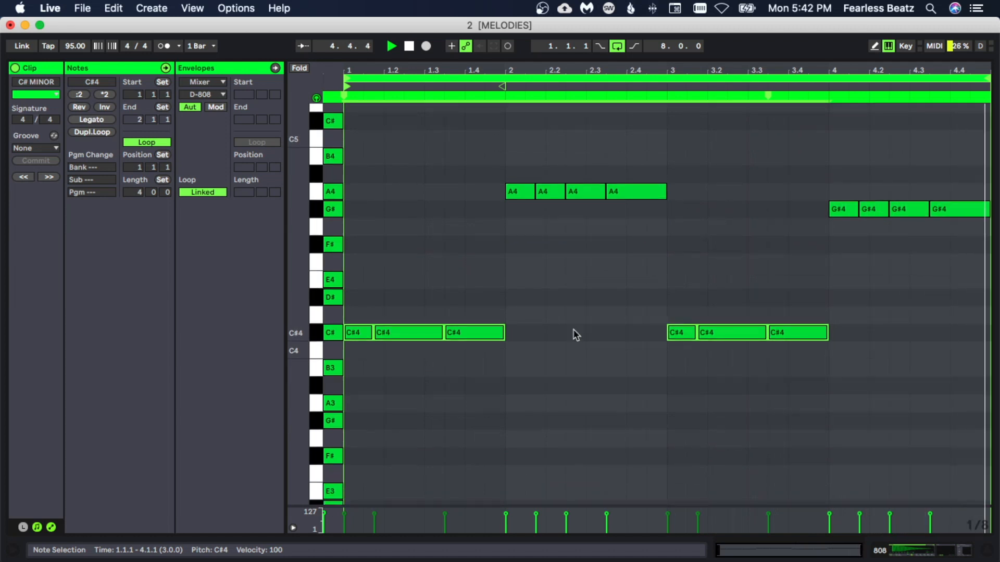
Step: Select all notes from bar 1 to bar 4 and transpose them down one octave
left_click(508, 348)
scroll(473, 317, "up", 5)
left_click_drag(350, 222, 940, 404)
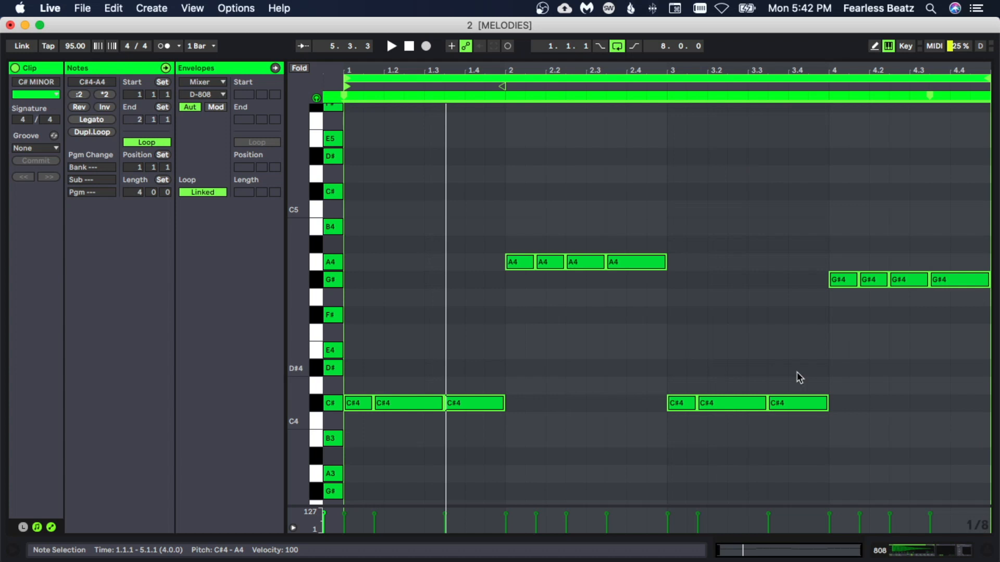
key("shift+Down")
scroll(472, 323, "down", 8)
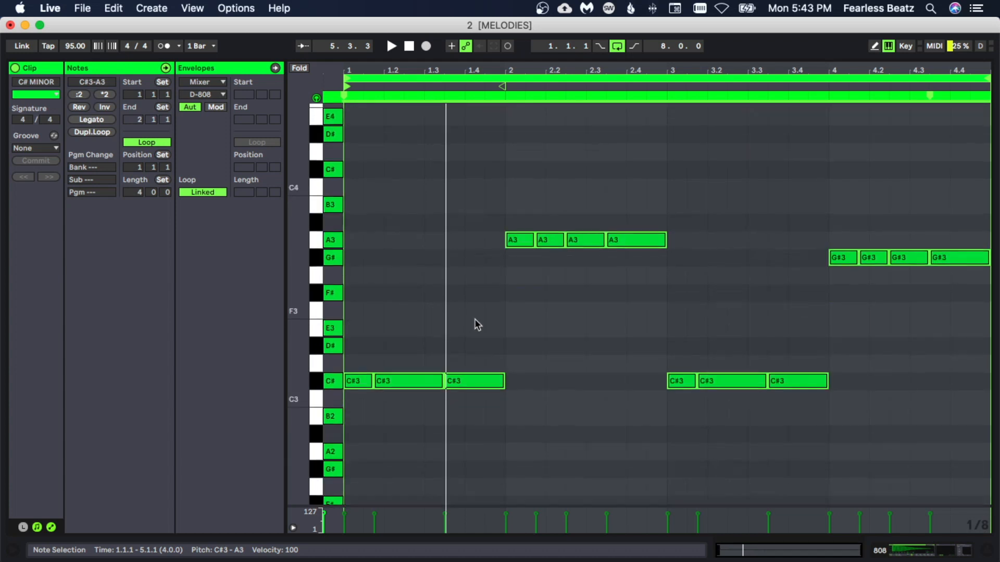
scroll(496, 330, "up", 3)
left_click(504, 335)
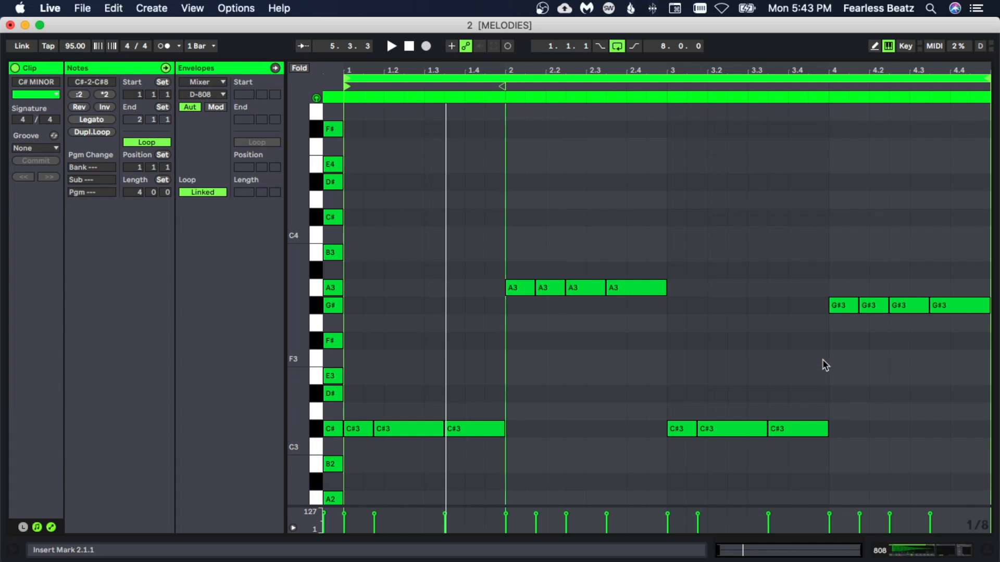
Step: Raise the first C#3 note of bar 3 by an octave to C#4 and play the clip
left_click(672, 399)
key("shift+Up")
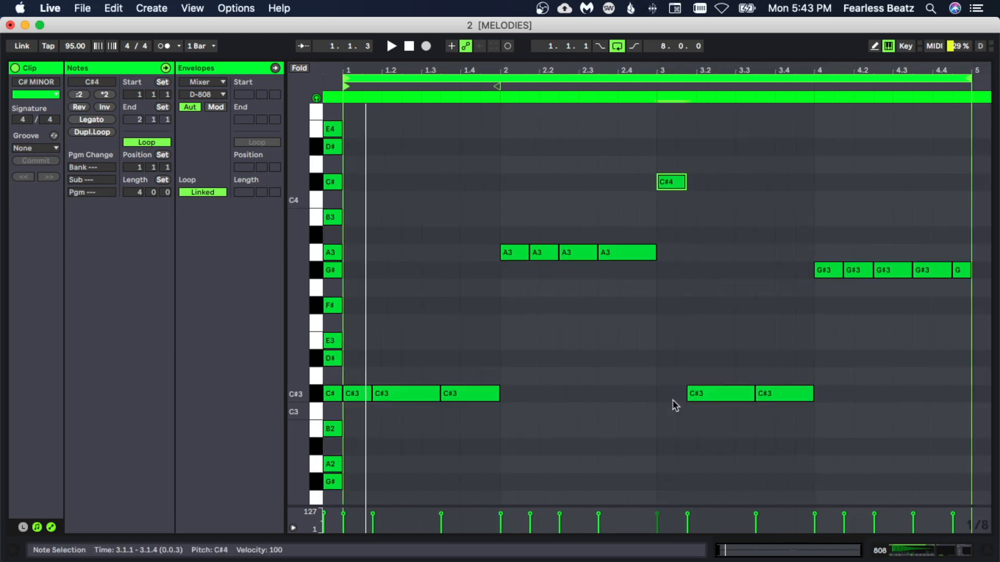
key("space")
left_click(672, 402)
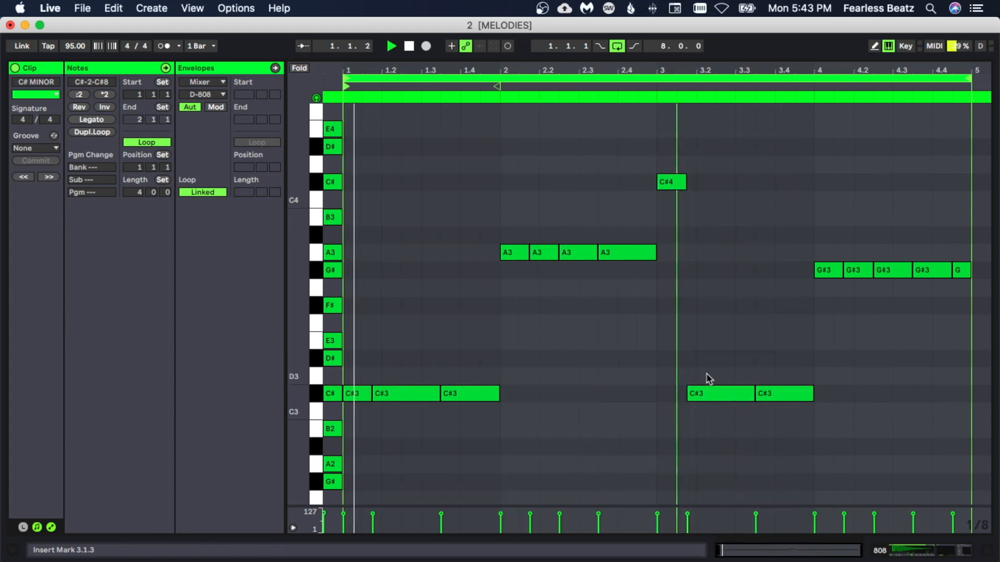
left_click(677, 182)
key("space")
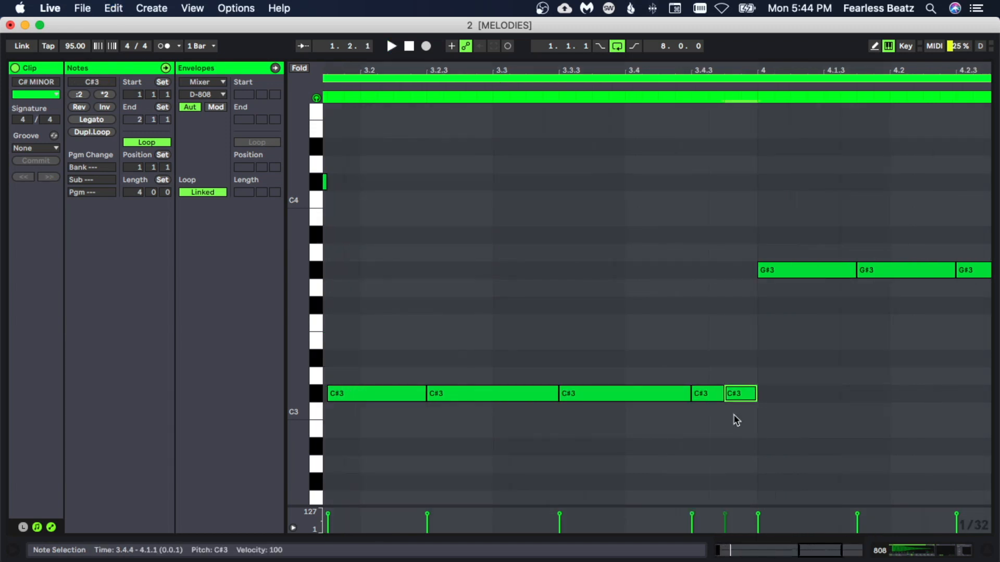
Step: Examine the two short C#3 notes at the end of bar 3 and play the whole pattern
left_click(733, 414)
left_click_drag(699, 364, 778, 407)
left_click(760, 417)
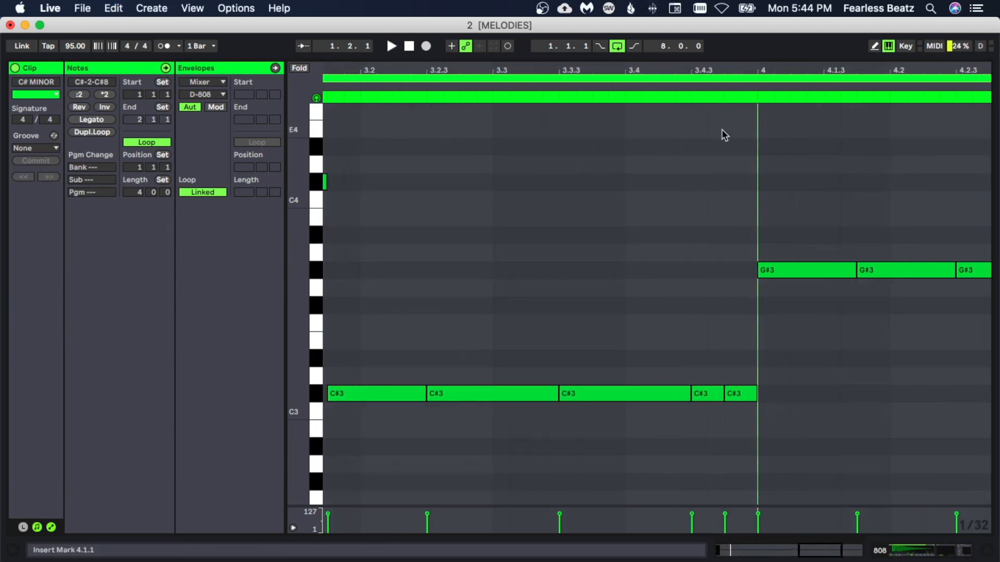
left_click_drag(664, 67, 664, 18)
key("space")
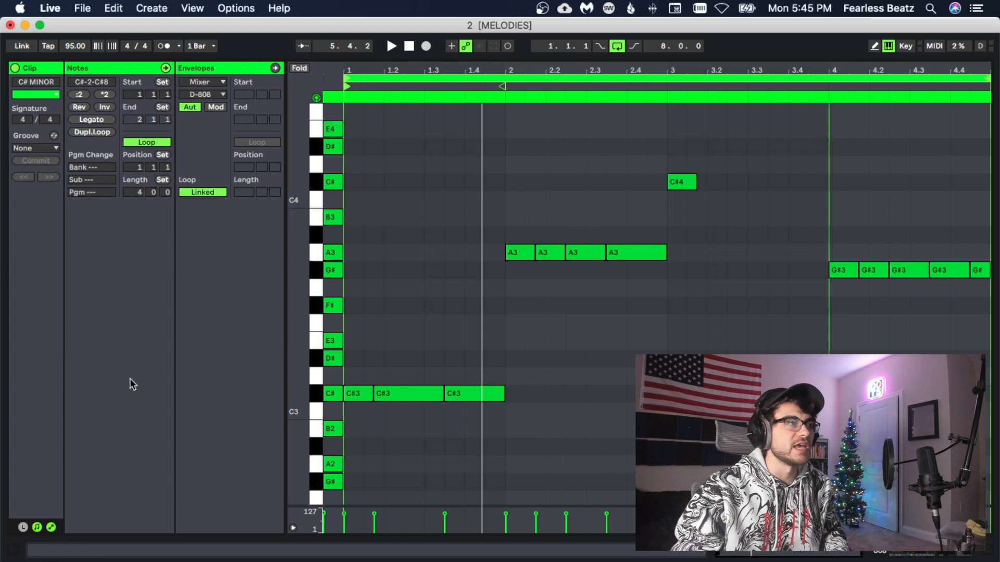
Step: Set the 808 clip's loop length to 8 bars
left_click(134, 193)
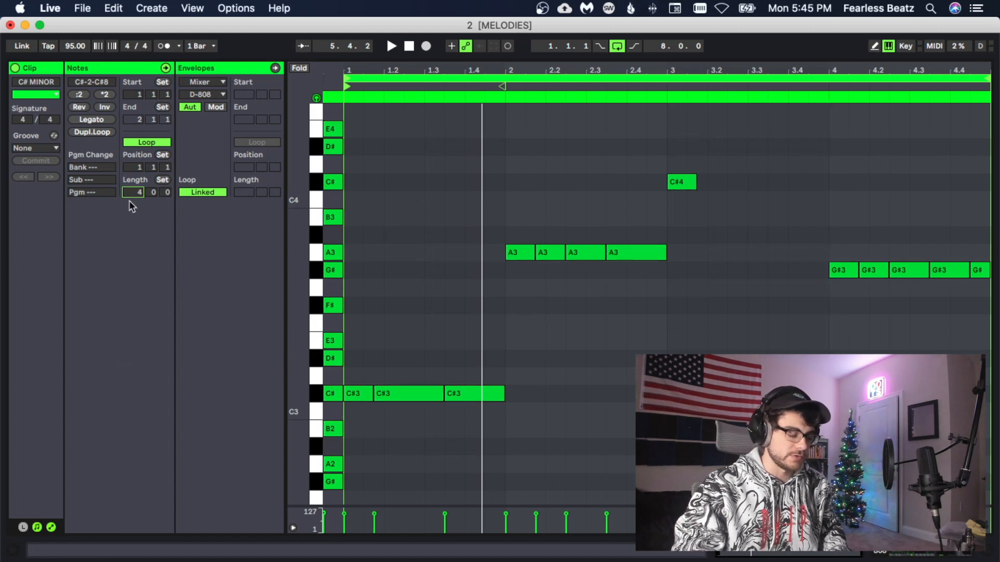
type("8")
key("Return")
left_click(382, 329)
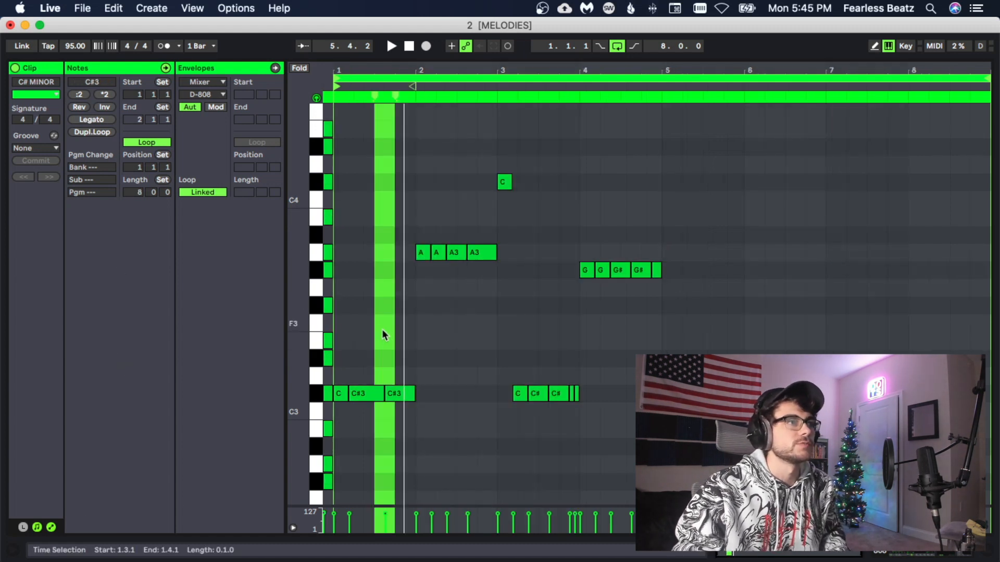
Step: Play the eight-bar clip and lower the last three A3 notes of bar 6 by an octave to A2
left_click(565, 452)
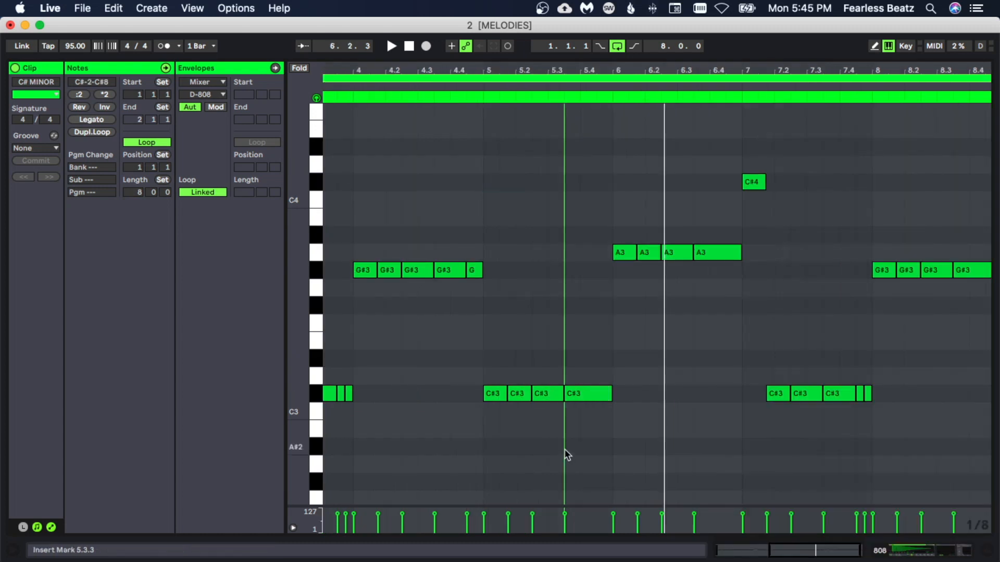
key("space")
left_click(692, 327)
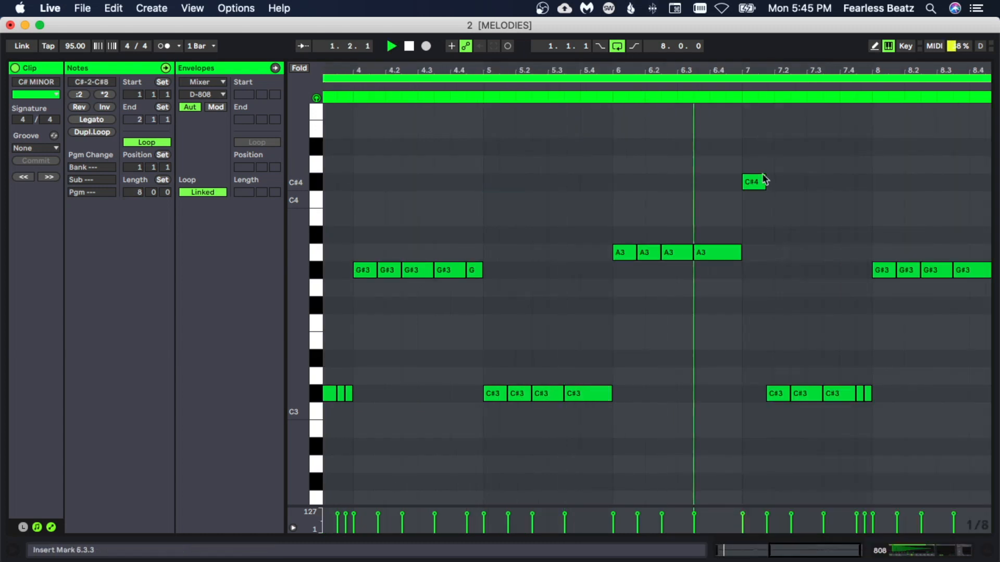
left_click_drag(785, 67, 785, 59)
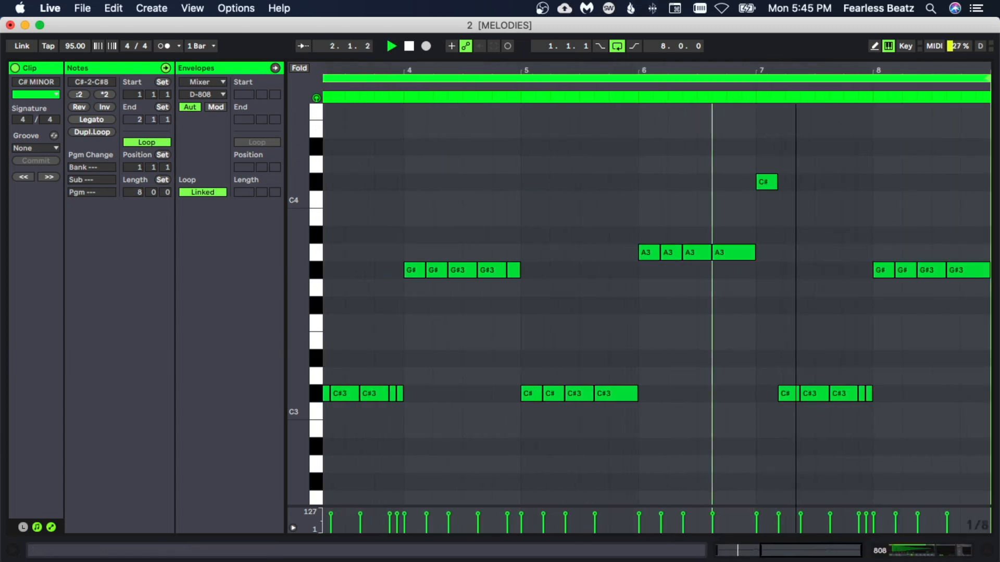
left_click_drag(665, 69, 759, 65)
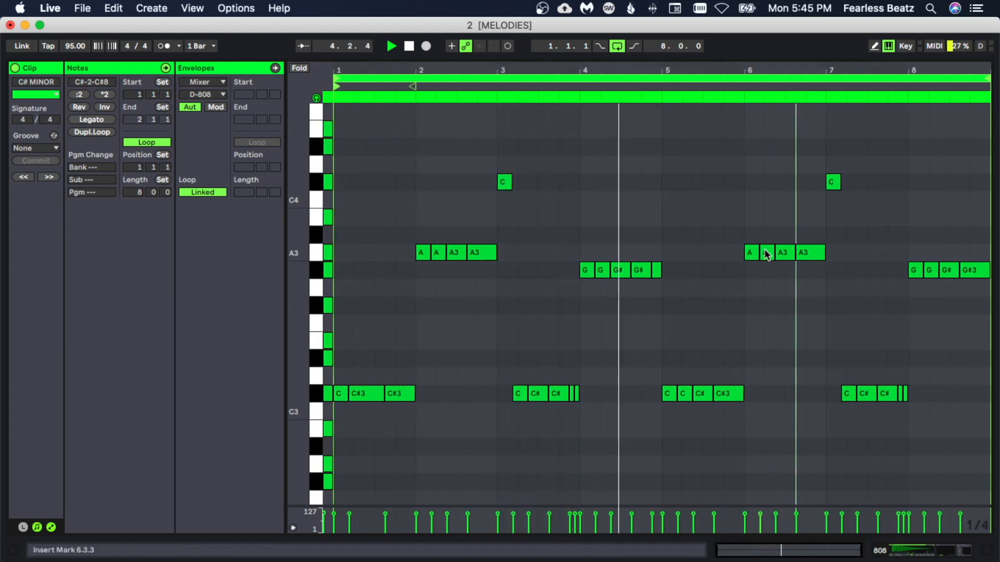
left_click_drag(769, 218, 820, 286)
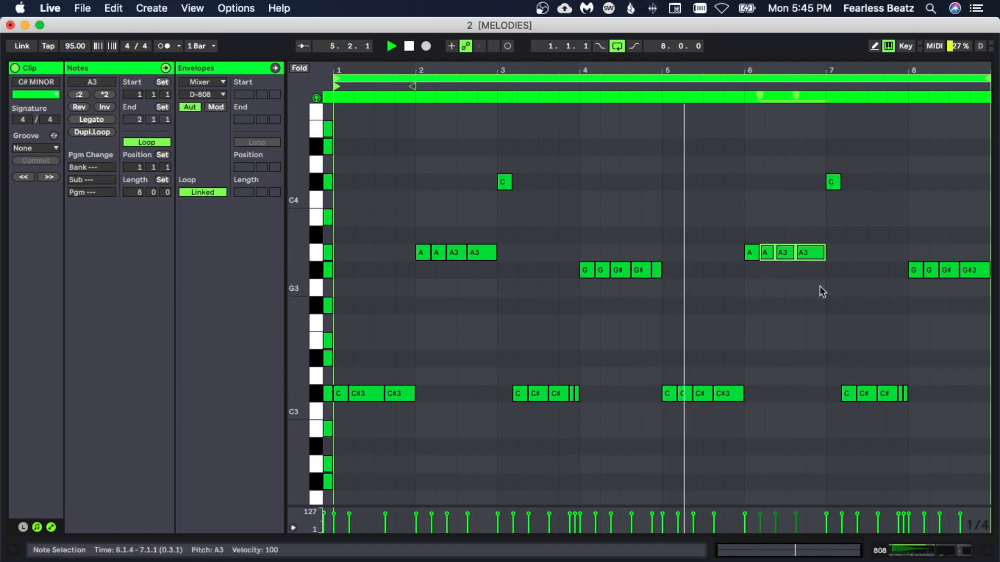
key("shift+Down")
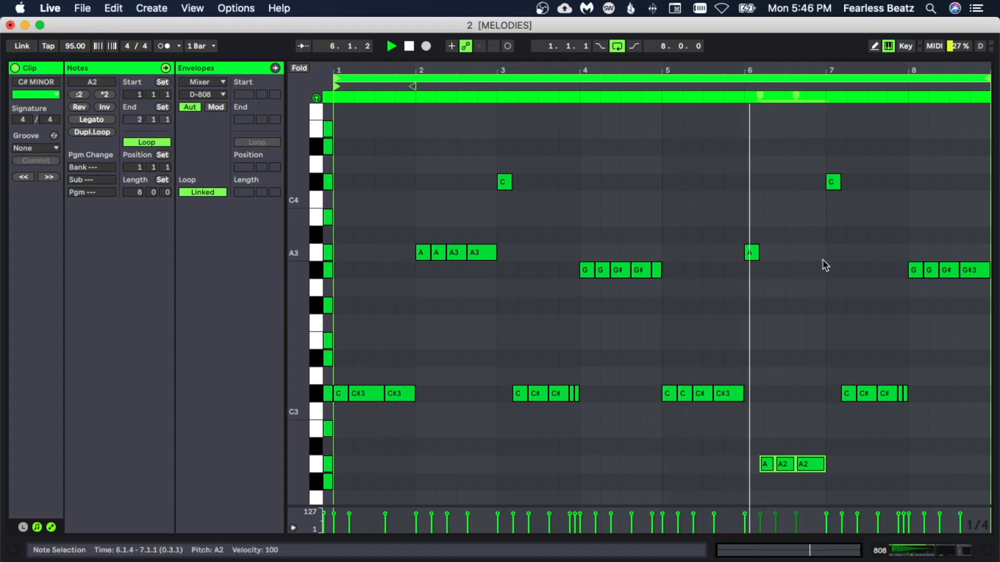
Step: Lower the C#4 note at the start of bar 7 by an octave to C#3 and play the clip
left_click_drag(900, 66, 866, 66)
left_click(766, 181)
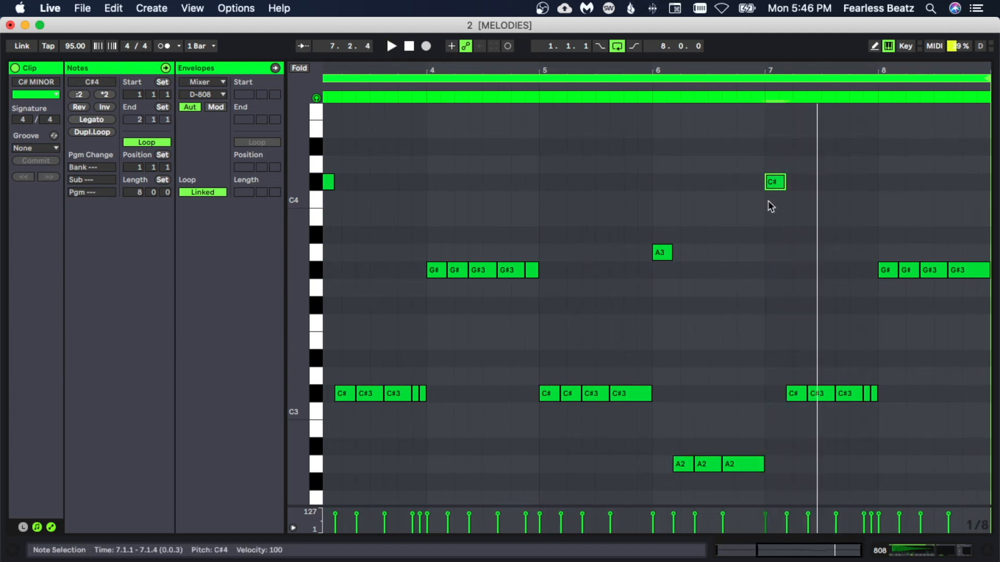
left_click(680, 276)
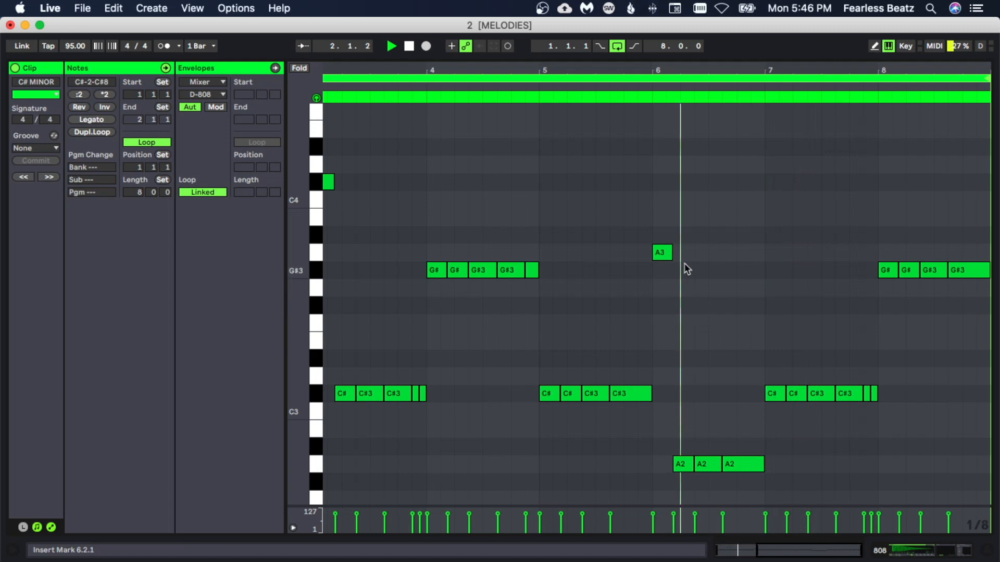
Step: Lower the remaining A3 note at the start of bar 6 by an octave to A2 while the clip plays
left_click_drag(676, 195, 671, 289)
key("shift+Down")
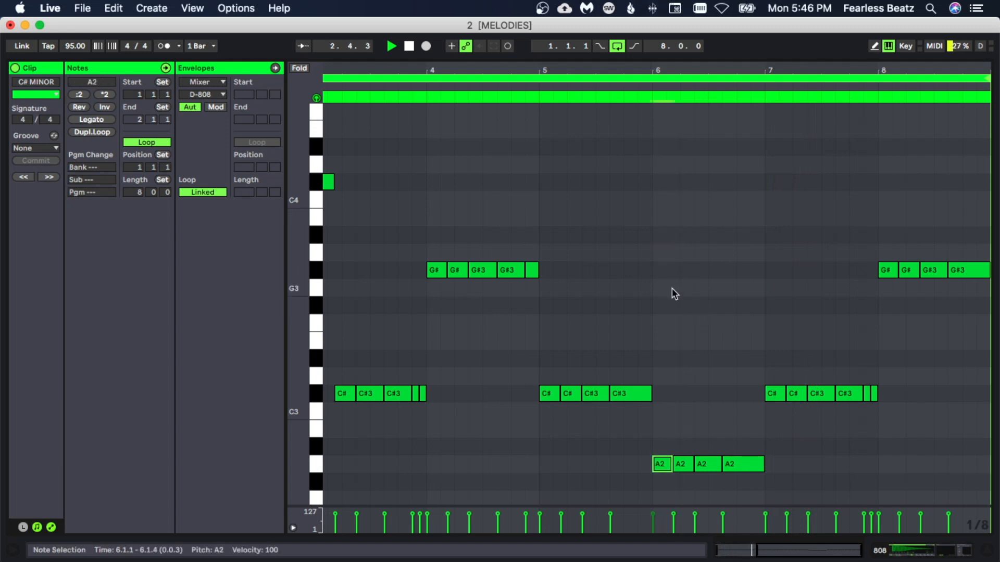
left_click_drag(670, 70, 730, 65)
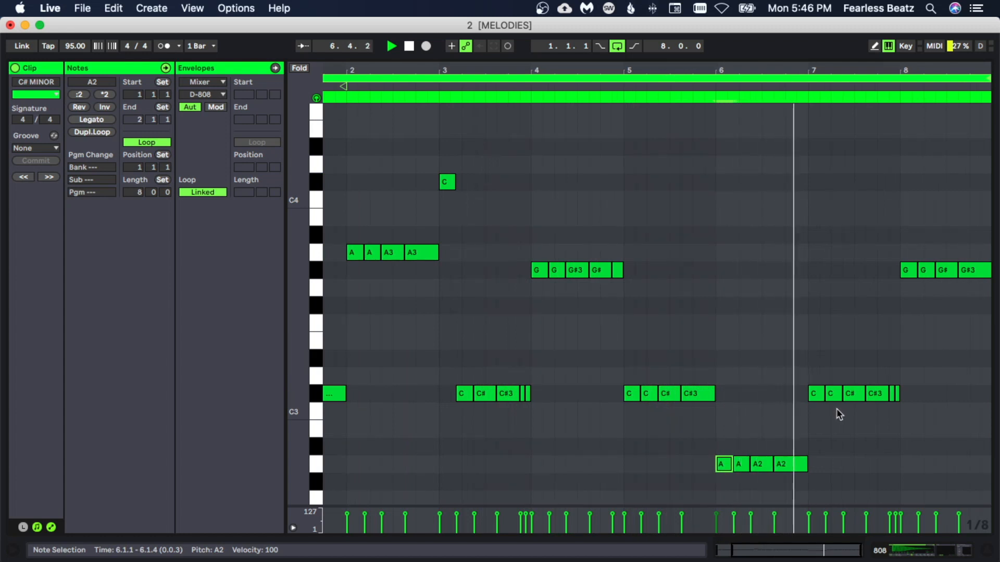
Step: Examine the A notes in bars 2 and 6, then audition the keys A2, G#2, F#2 and D#2 as lower alternatives
left_click(886, 394)
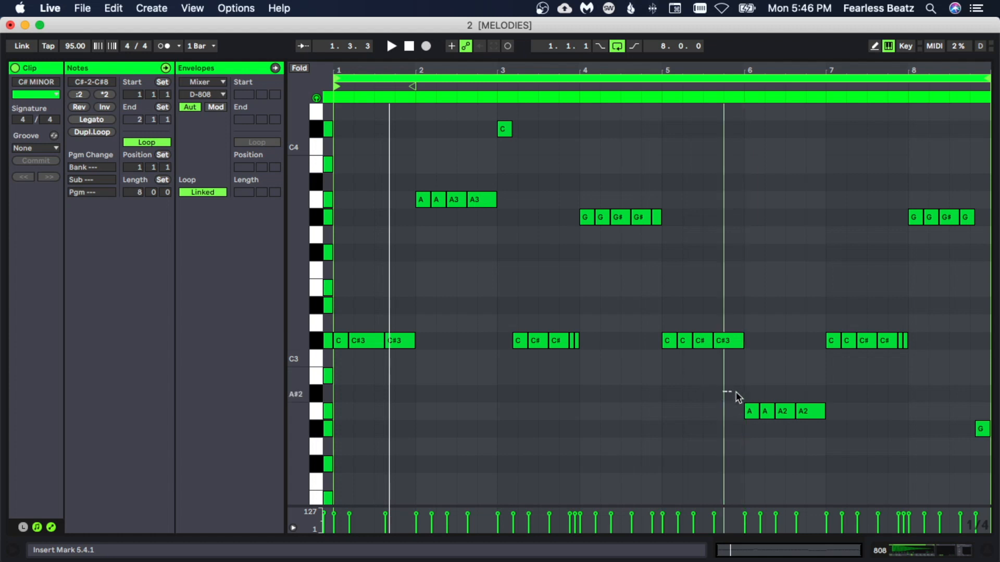
left_click_drag(735, 393, 855, 417)
left_click_drag(401, 173, 522, 234)
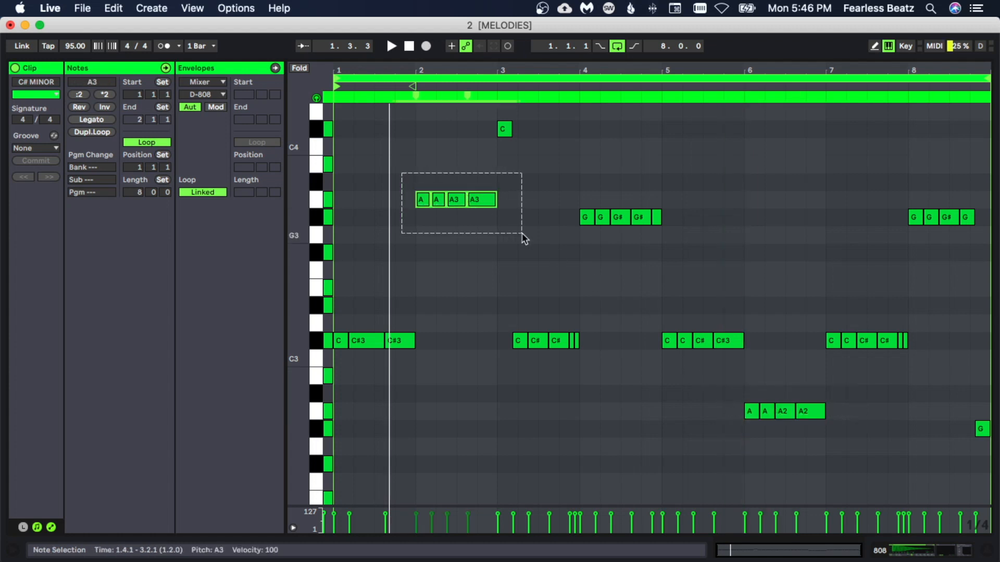
left_click_drag(693, 394, 820, 435)
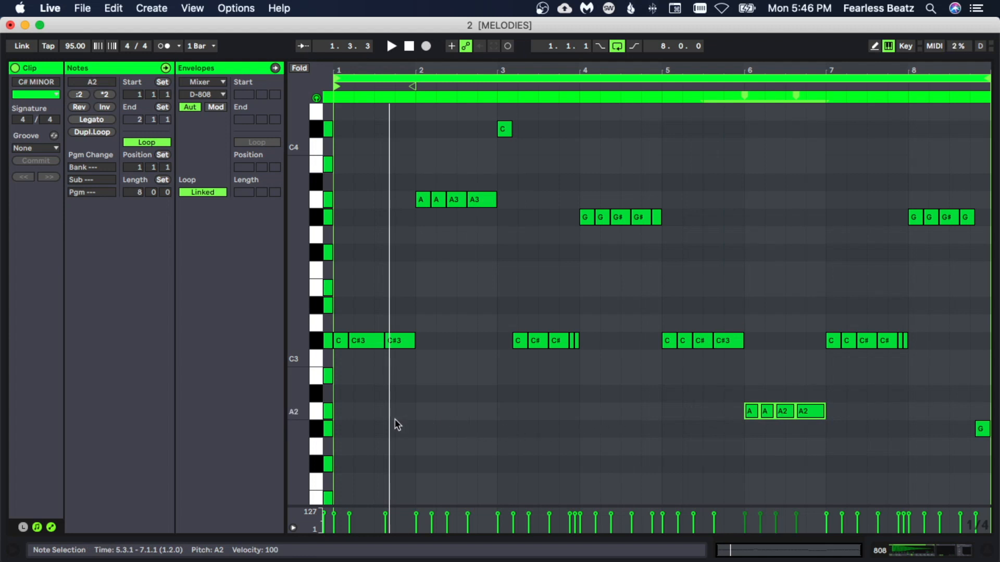
left_click(315, 414)
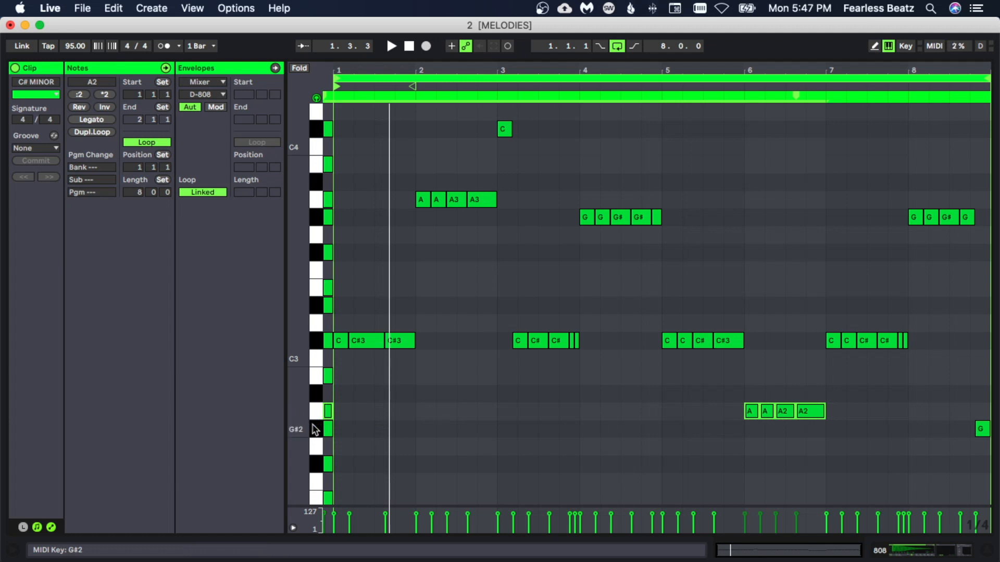
left_click(316, 430)
scroll(315, 432, "down", 2)
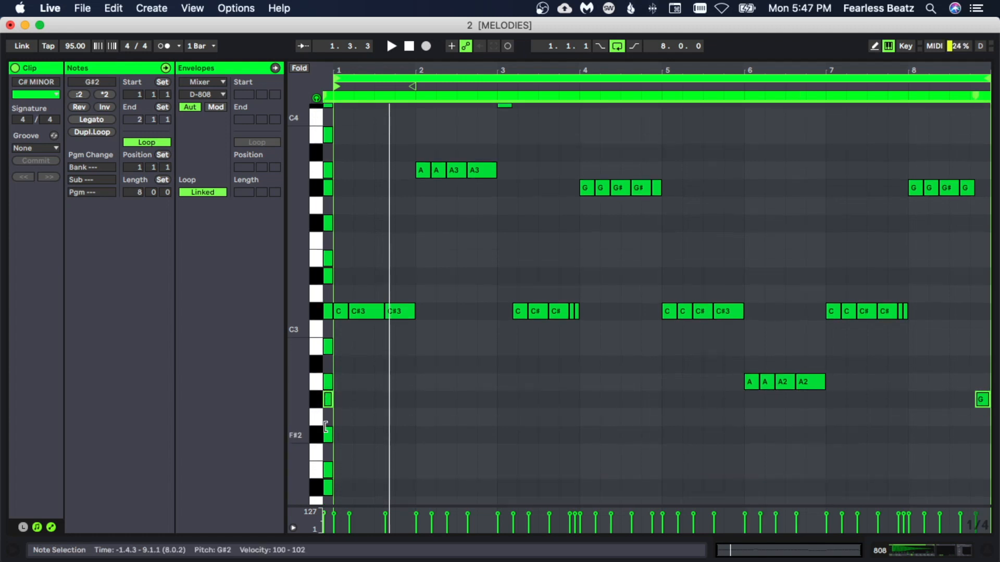
left_click(314, 435)
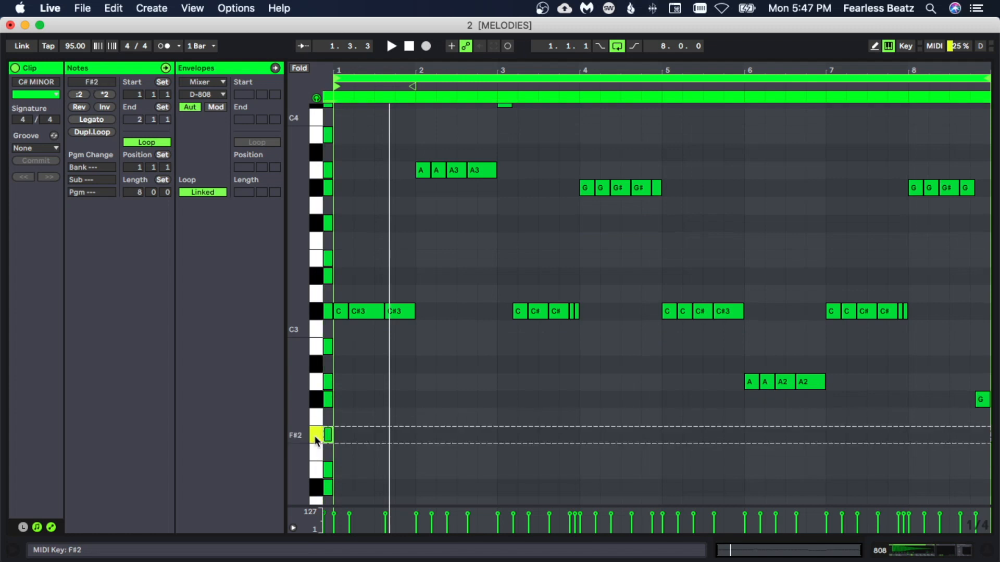
left_click(316, 487)
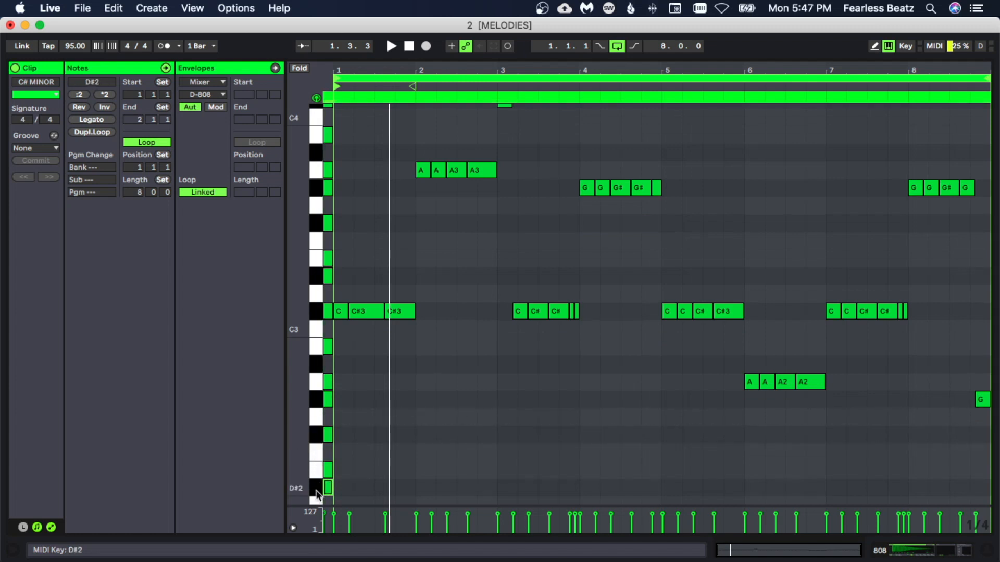
scroll(467, 406, "up", 1)
scroll(595, 405, "up", 1)
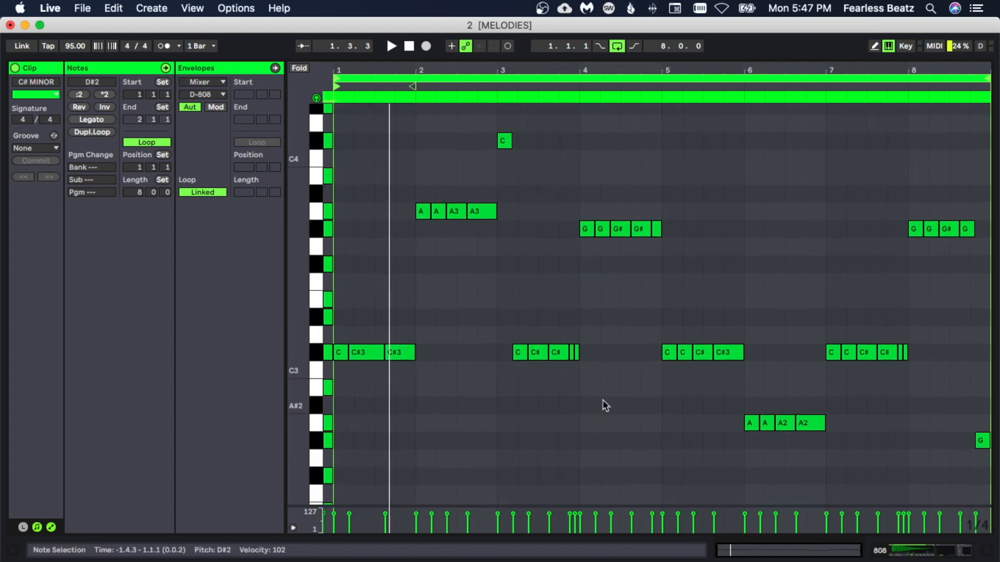
Step: Raise the second C#3 note of bar 7 by an octave to C#4 and play the clip
left_click(848, 357)
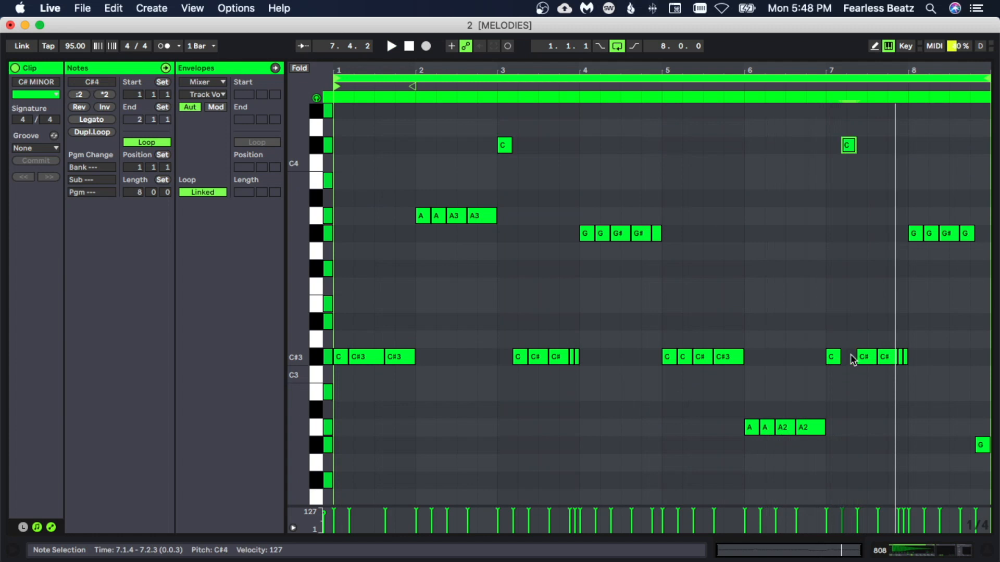
key("space")
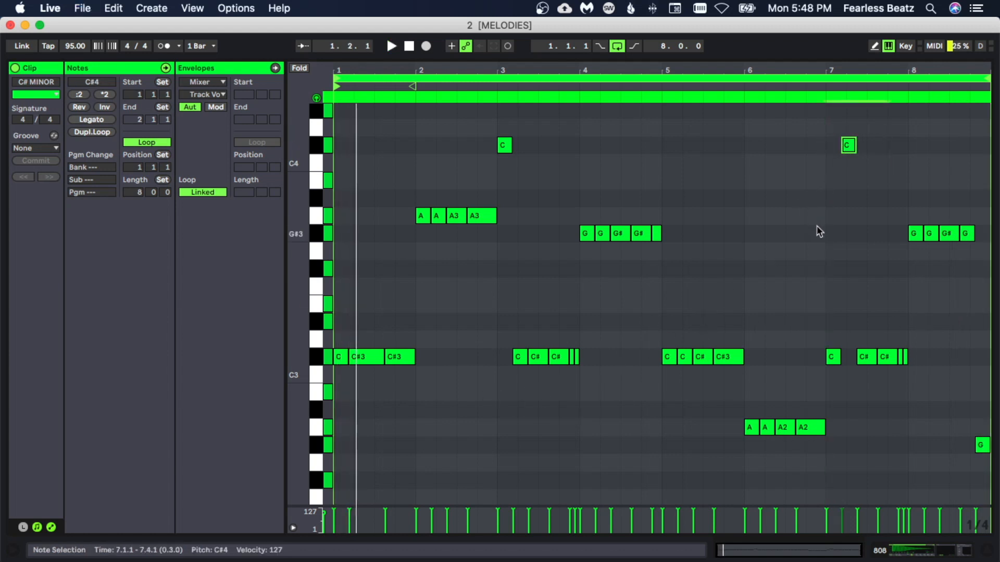
left_click(824, 251)
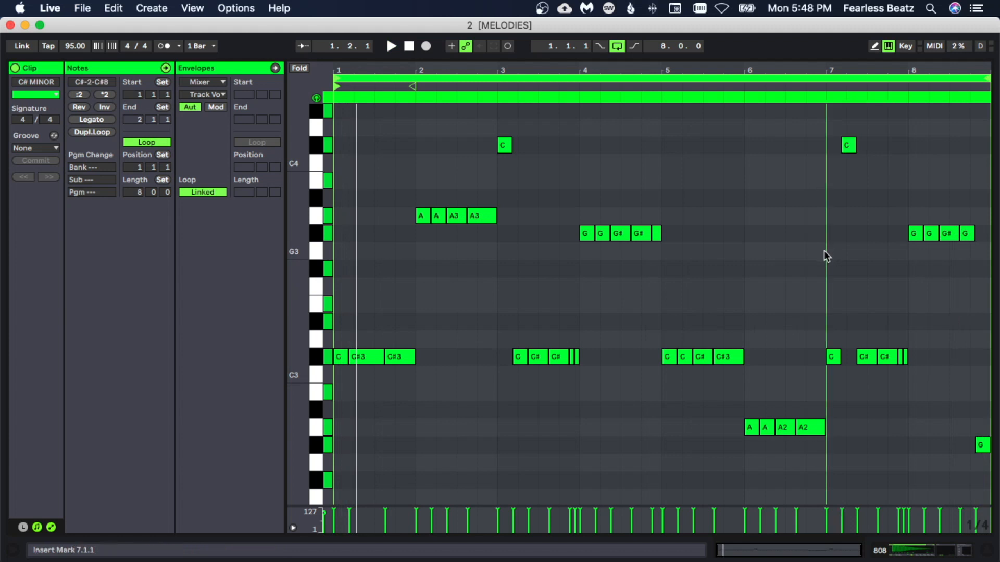
left_click(740, 314)
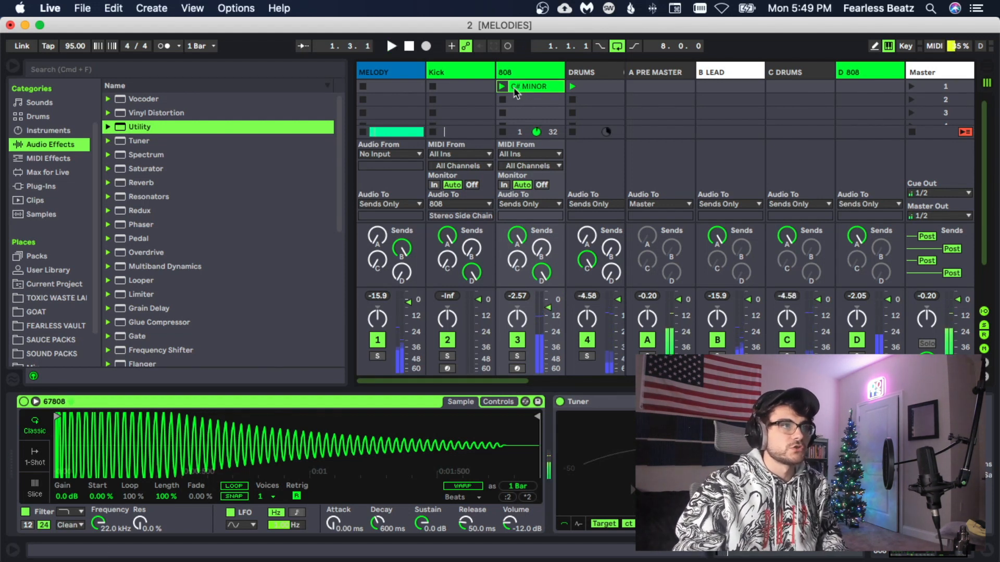
Step: Copy the 808 track's C# MINOR clip to the Kick track and lower the copy's bar 2 A3 notes to C#3
left_click_drag(513, 86, 455, 89)
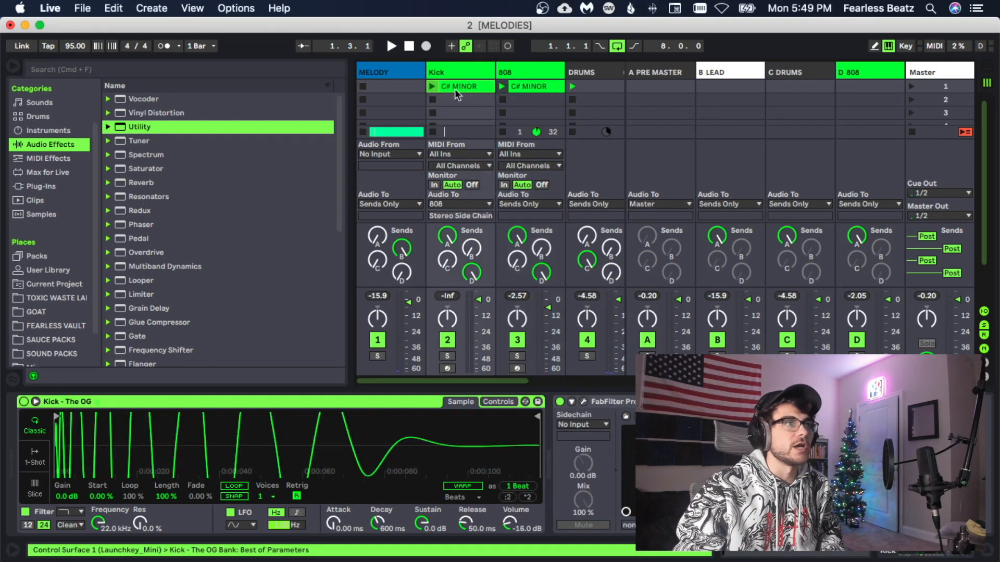
double_click(452, 87)
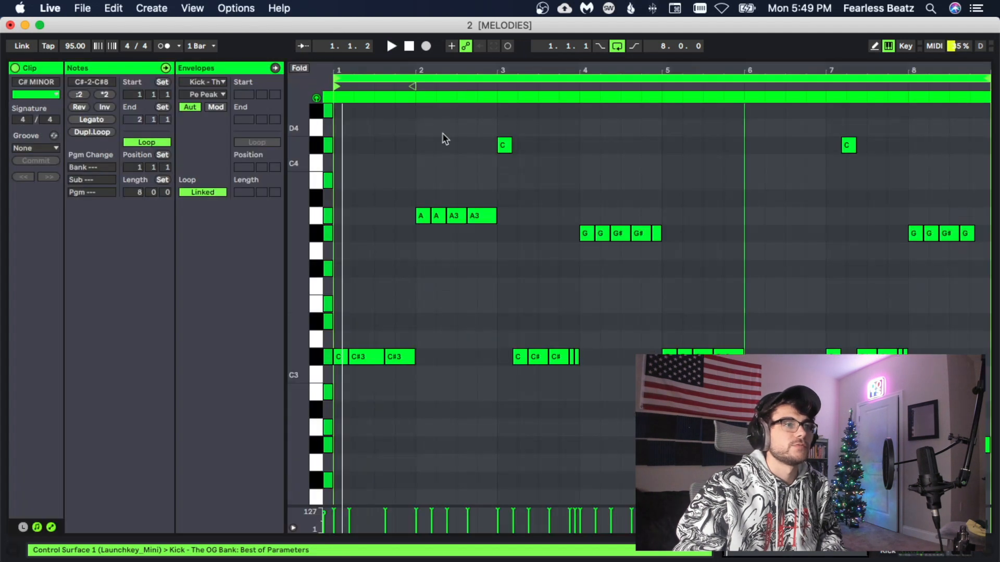
left_click_drag(294, 244, 292, 243)
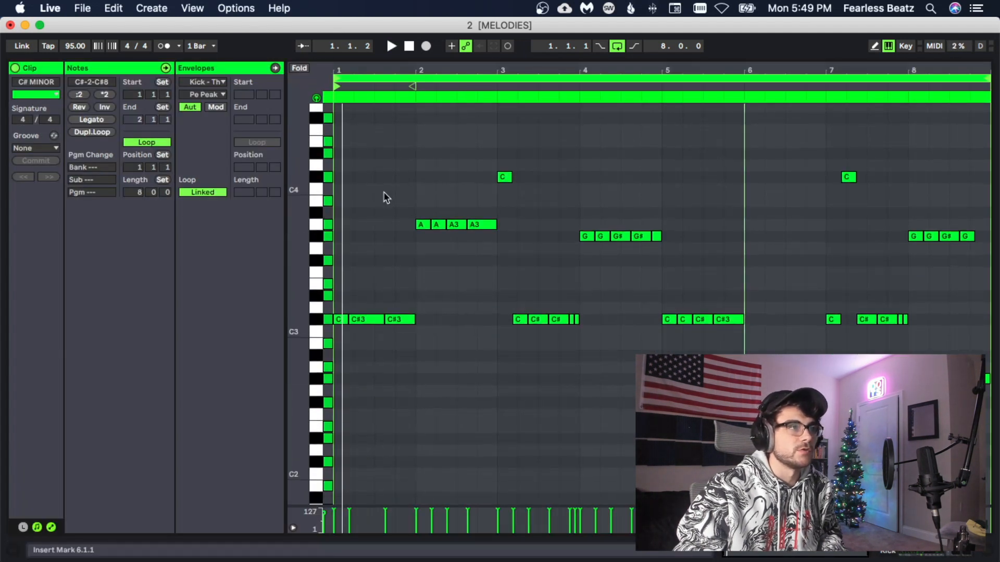
left_click_drag(383, 194, 477, 247)
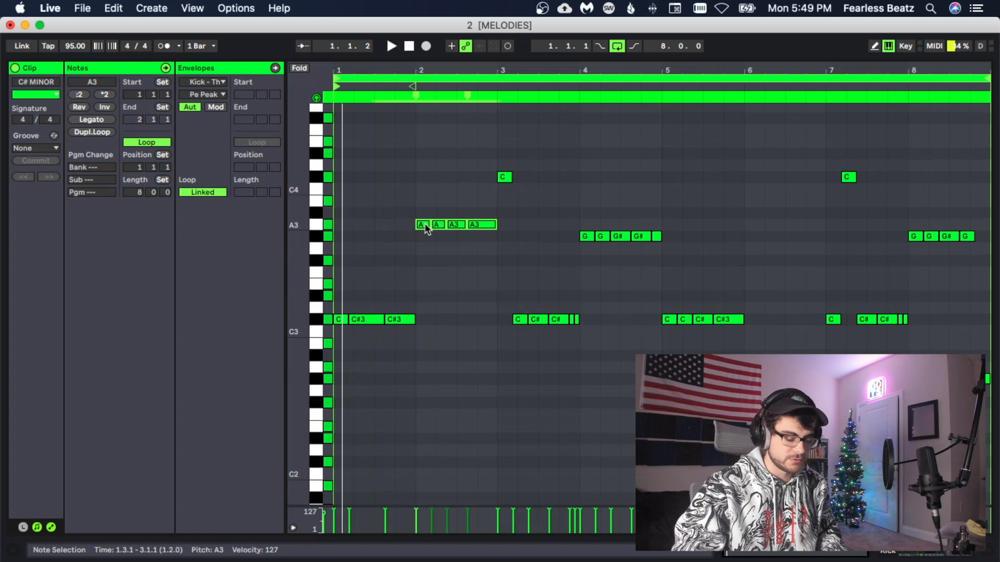
key("Down")
key("Down")
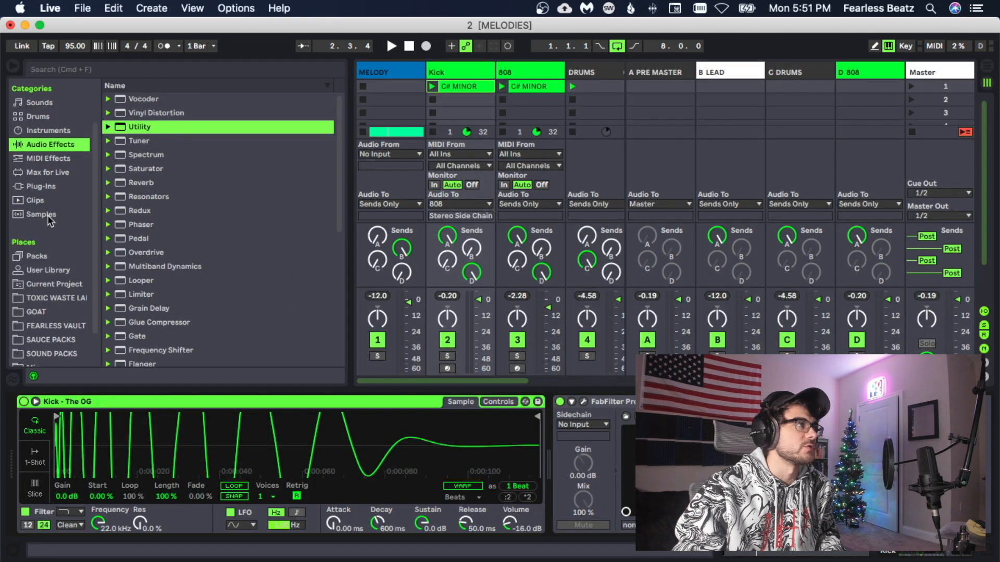
Step: Replace the Kick track's sample with THOUSAND VOLT KICK.wav from the KICK folder and set the sampler's voices to 3
left_click(65, 300)
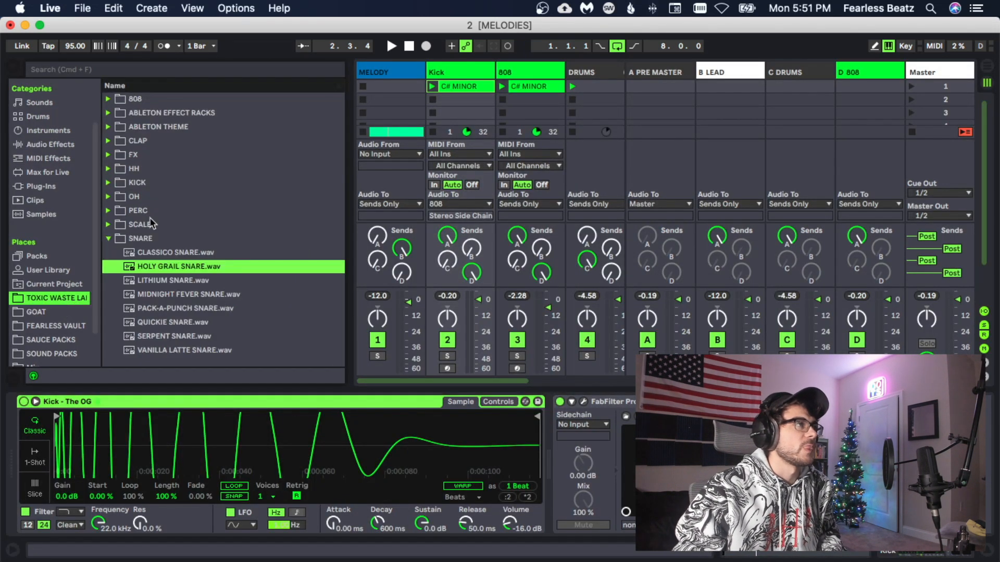
left_click(116, 239)
left_click(173, 310)
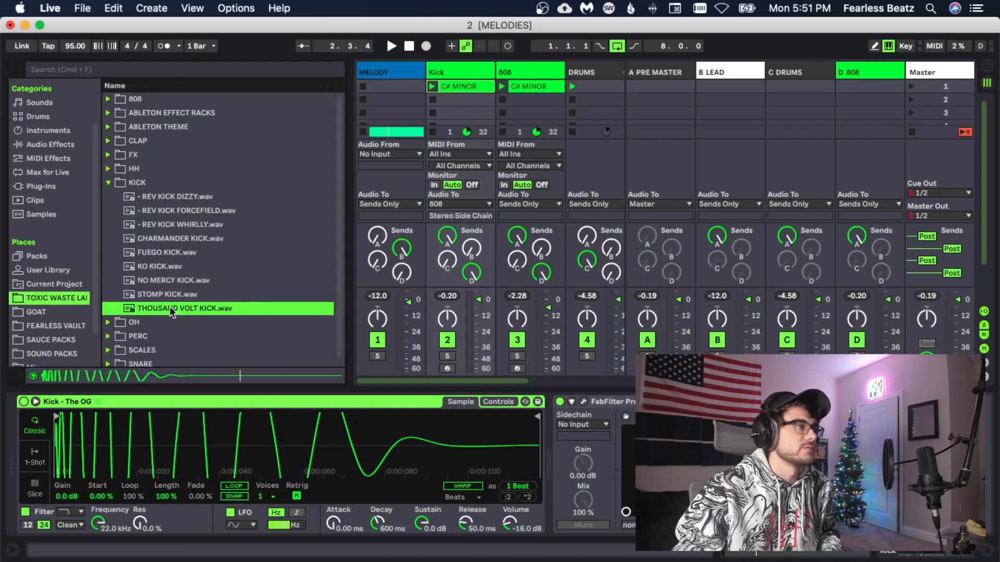
left_click_drag(166, 311, 244, 406)
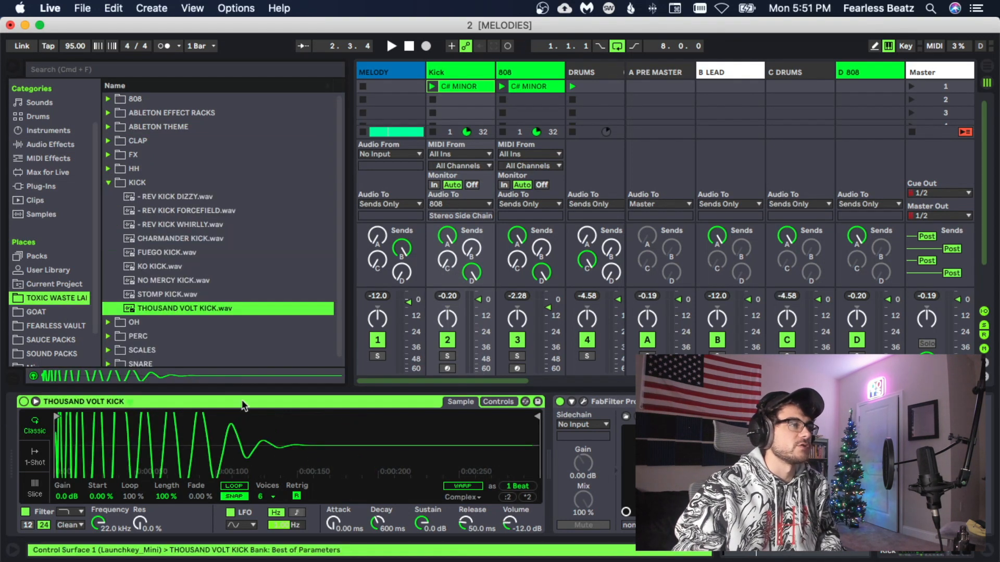
left_click(262, 497)
left_click(272, 333)
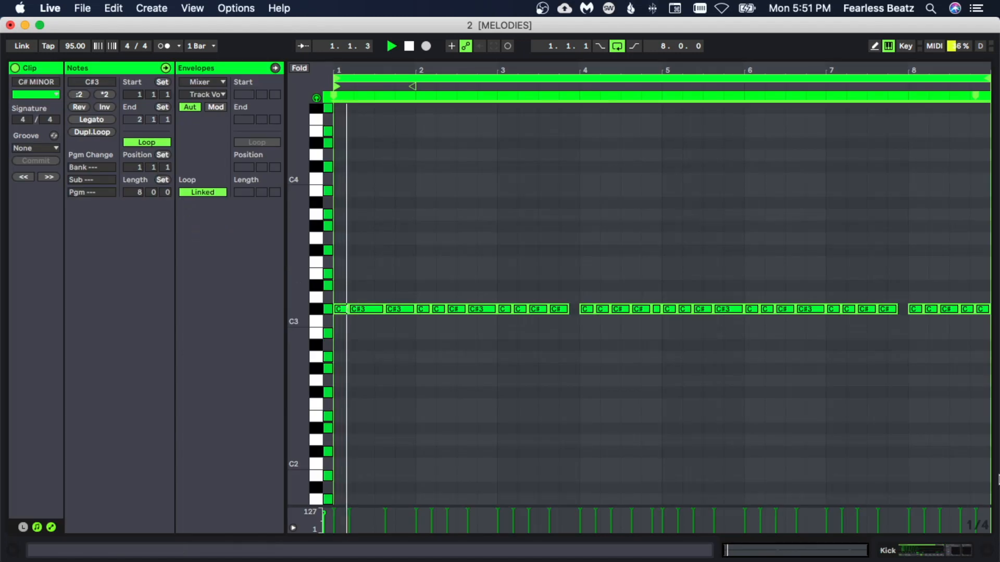
Step: Transpose all notes of the kick clip down to A2 while playing the beat
key("Down")
key("Down")
key("space")
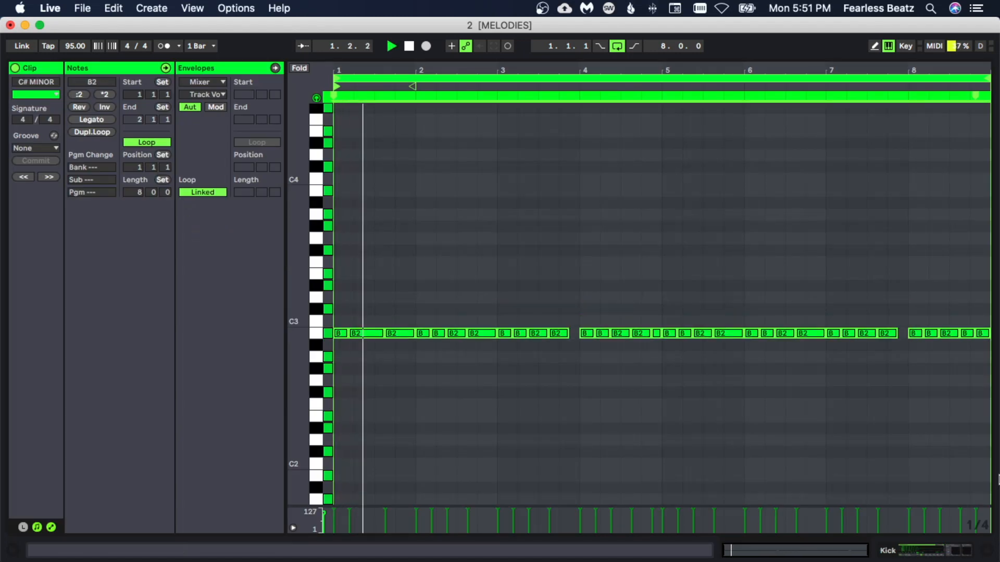
key("Down")
key("Down")
key("space")
key("space")
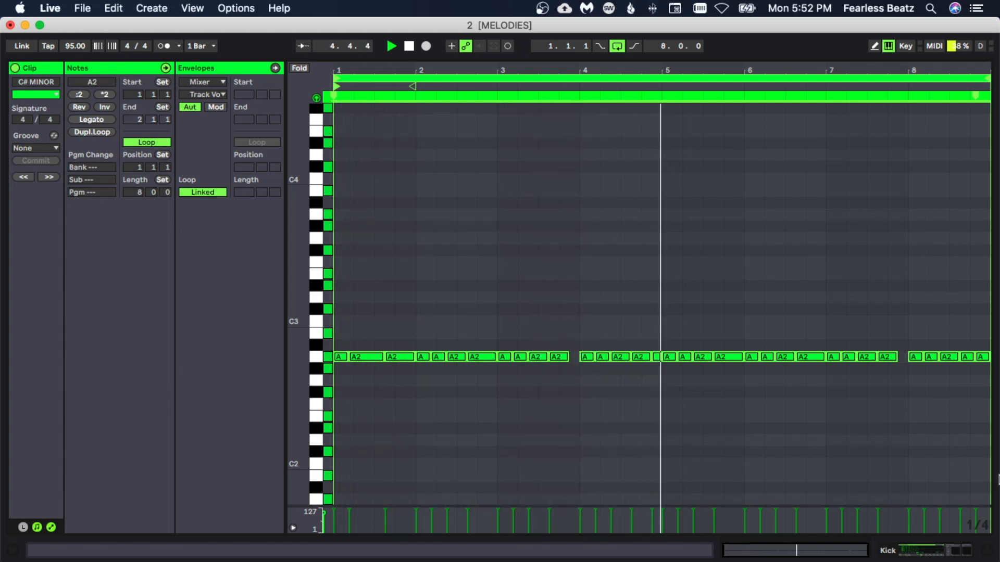
key("space")
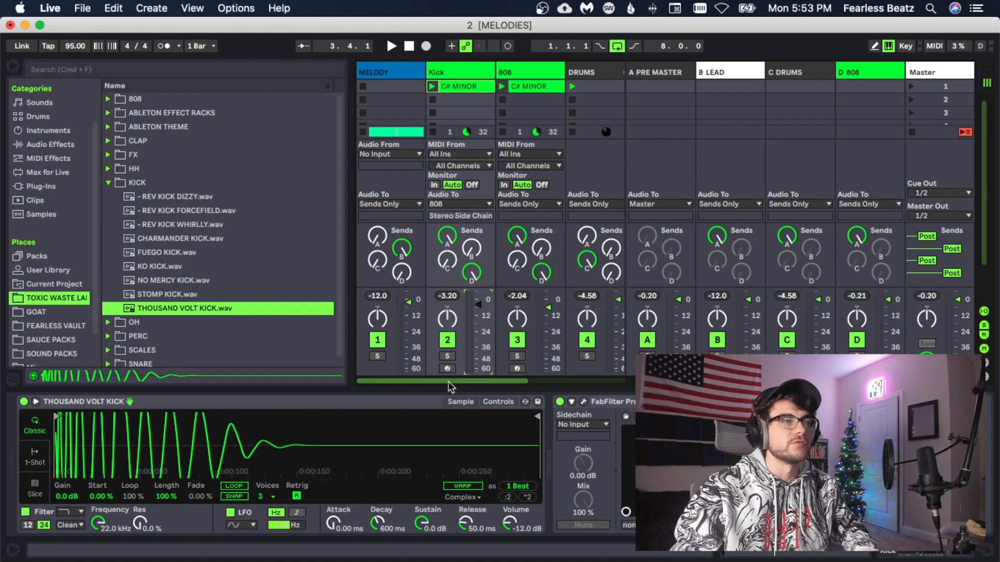
Step: Play the beat repeatedly and raise the Kick track's volume slightly to balance it against the 808
key("space")
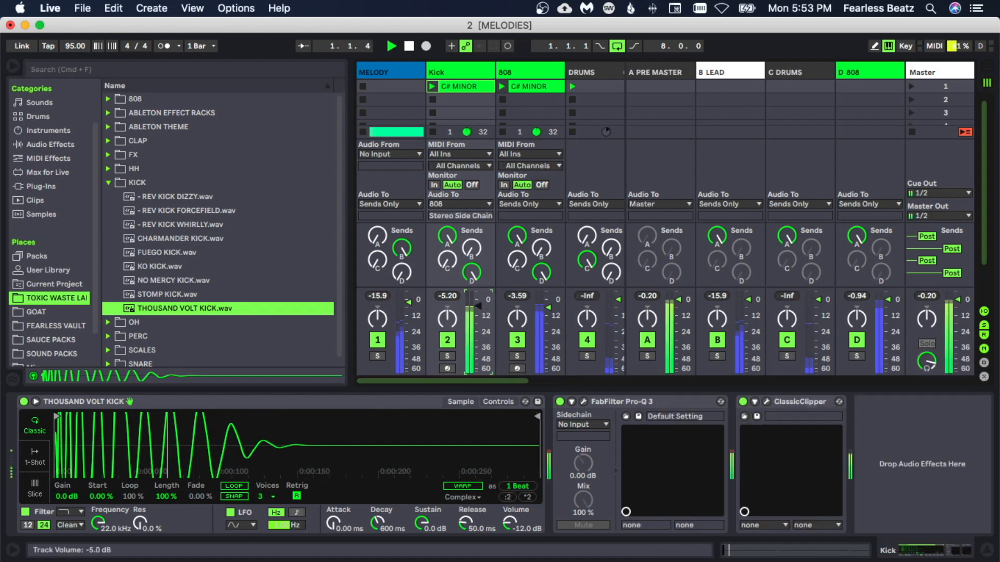
key("space")
key("Up")
key("Up")
key("space")
key("space")
key("space")
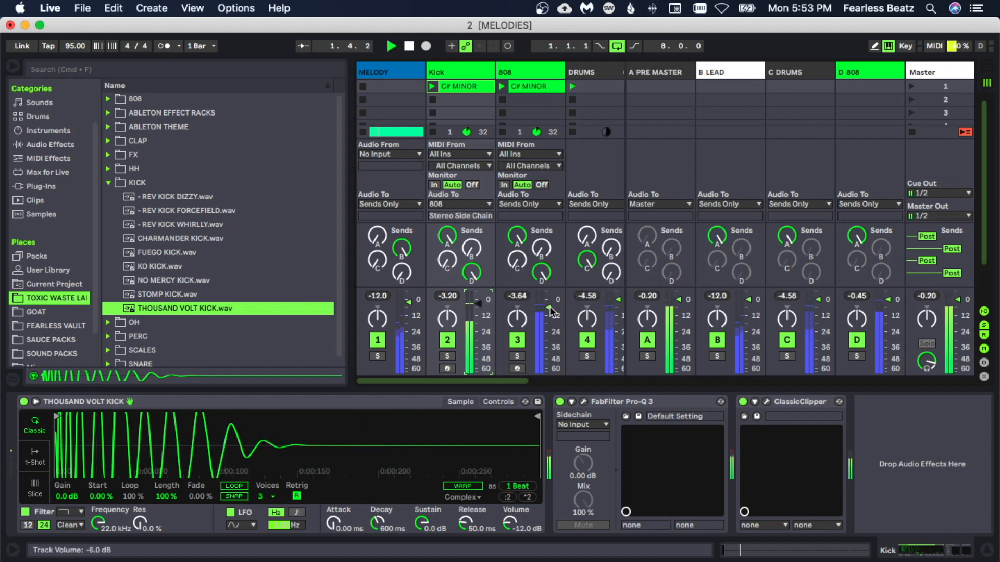
Step: Set the 808 track's volume to -5.0 dB during playback and check the balance with the kick
left_click_drag(547, 307, 547, 306)
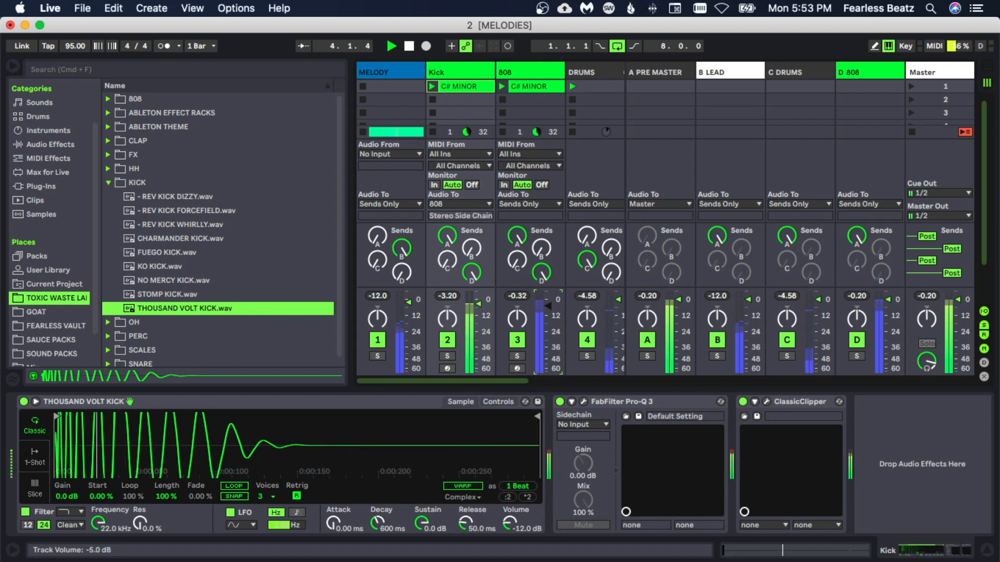
left_click_drag(547, 306, 548, 307)
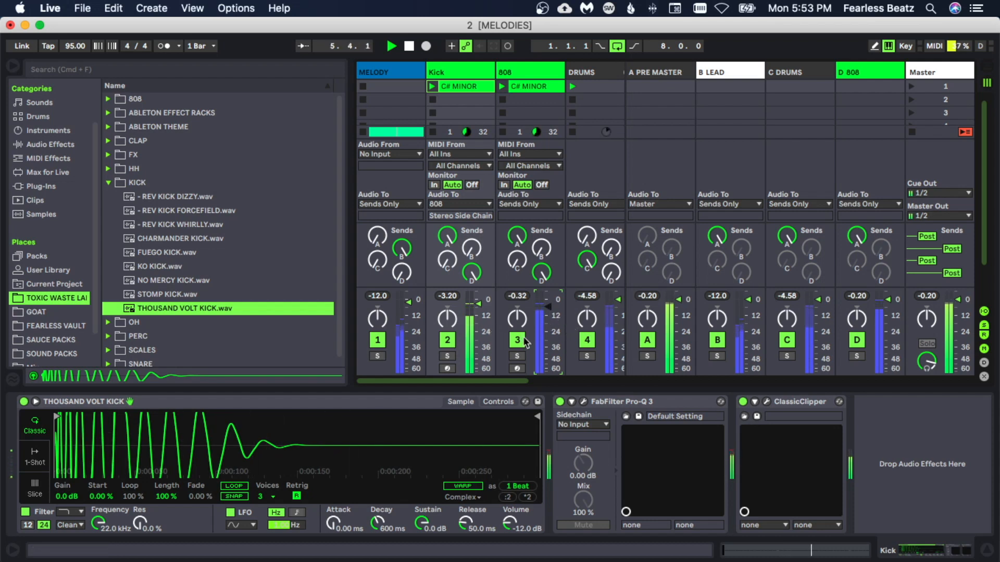
key("space")
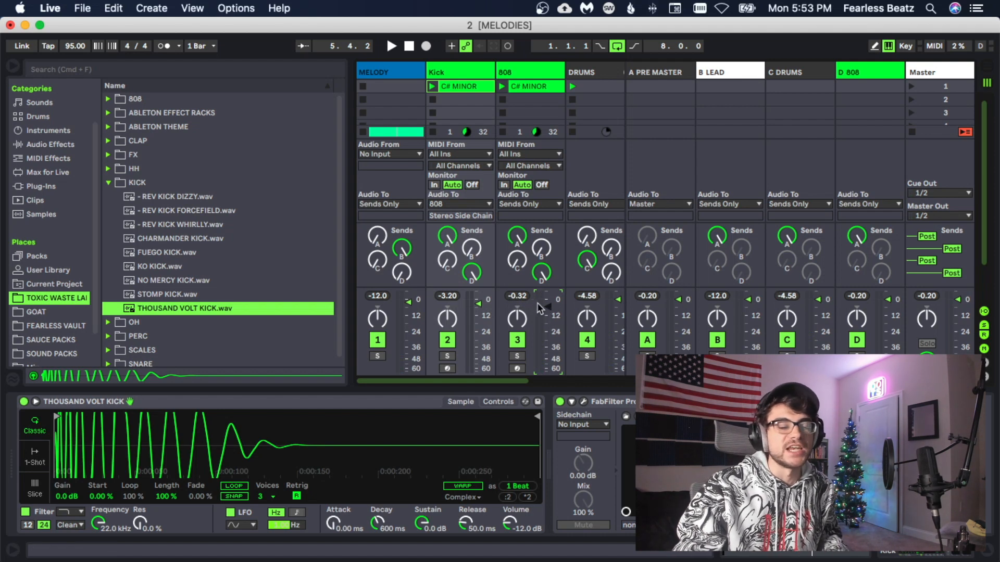
key("space")
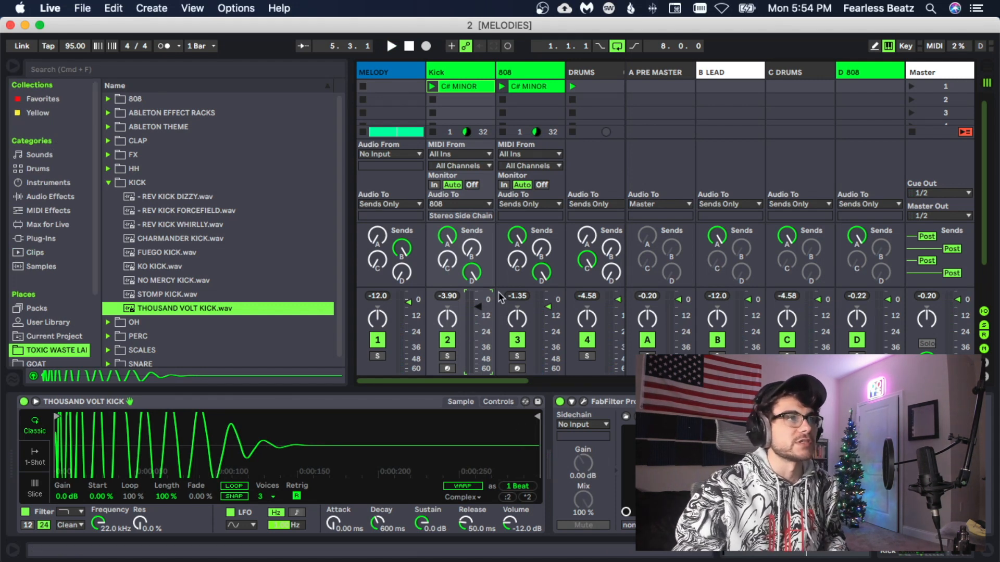
Step: Open the ClassicClipper plug-in on the D 808 return track
left_click(853, 76)
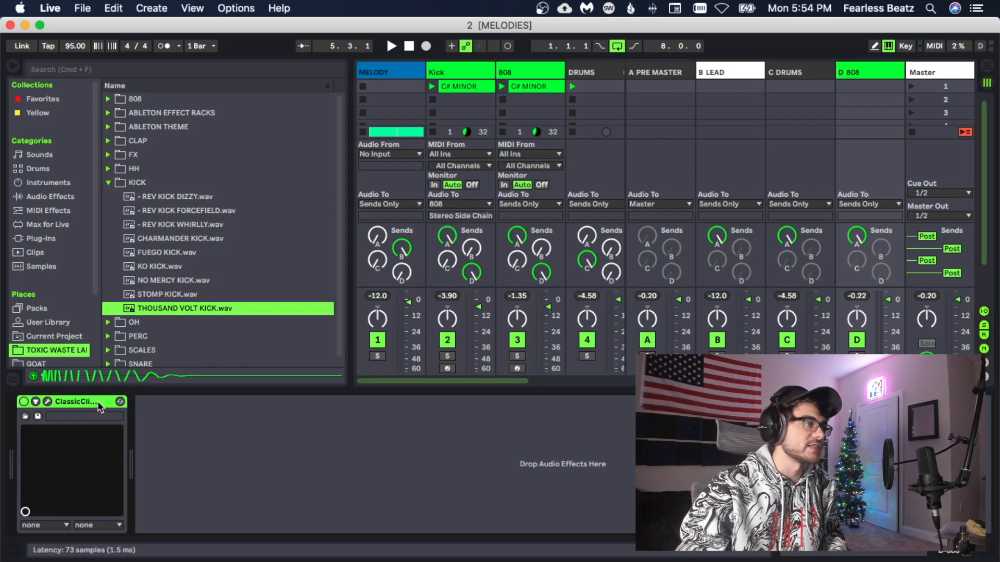
left_click(47, 402)
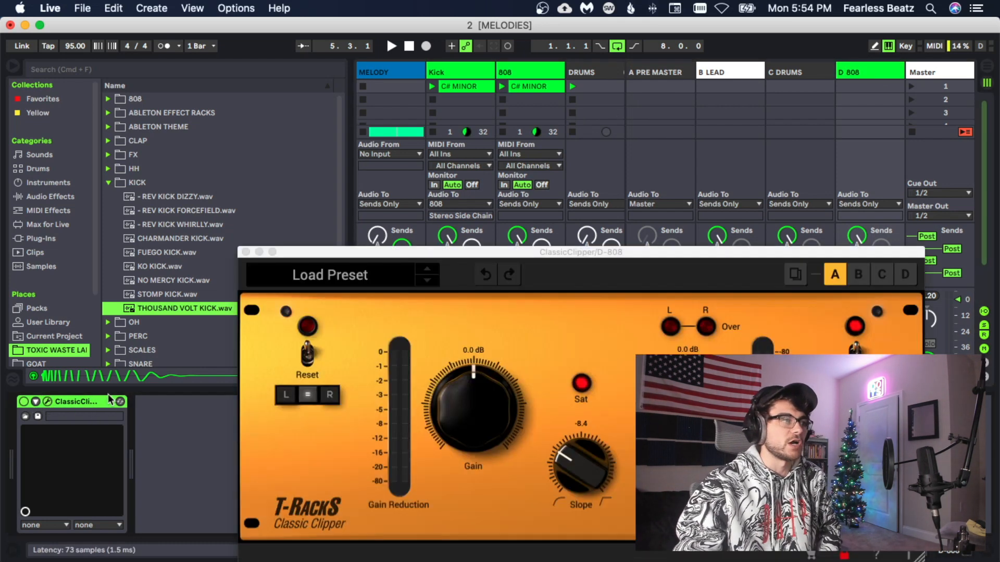
Step: Add a Glue Compressor after ClassicClipper on the D 808 return track and enable its soft clipping
left_click(50, 196)
left_click_drag(159, 199, 230, 510)
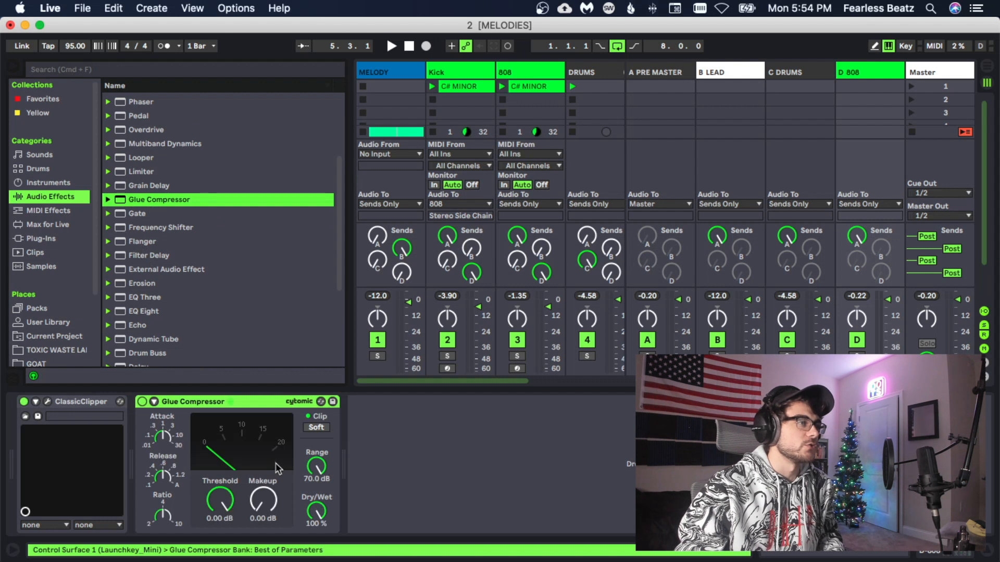
left_click(319, 428)
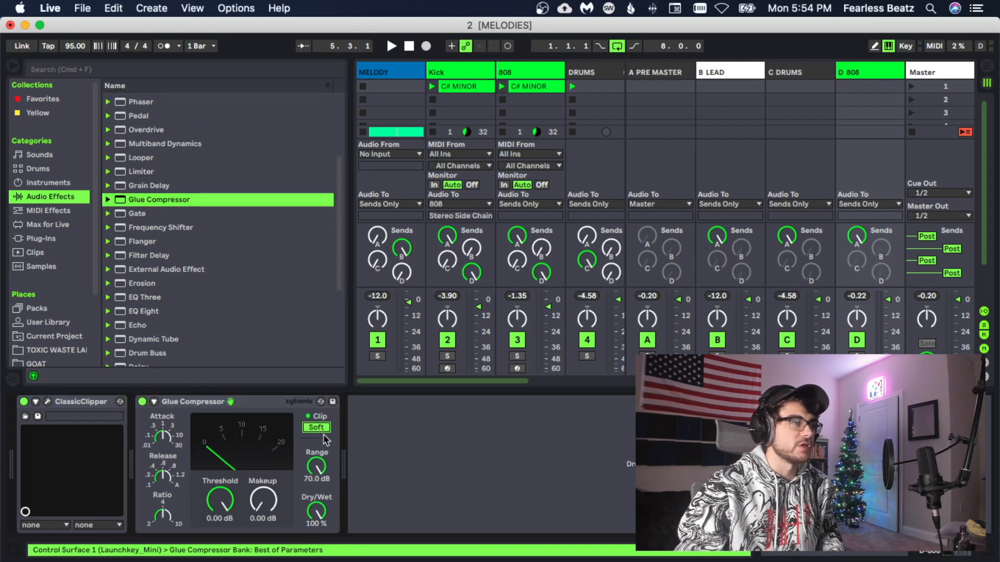
left_click(233, 404)
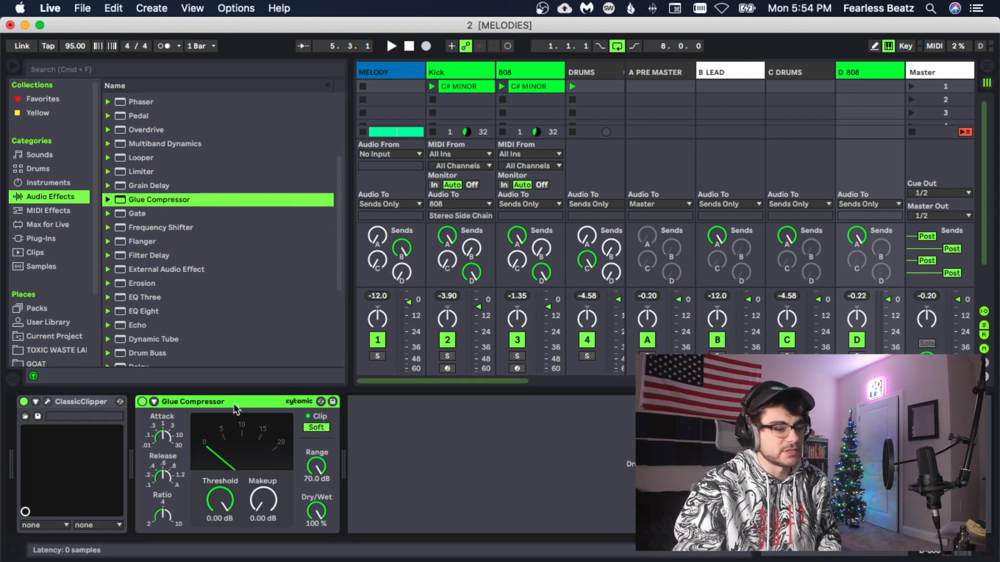
Step: Remove the Glue Compressor from the D 808 return track
key("Delete")
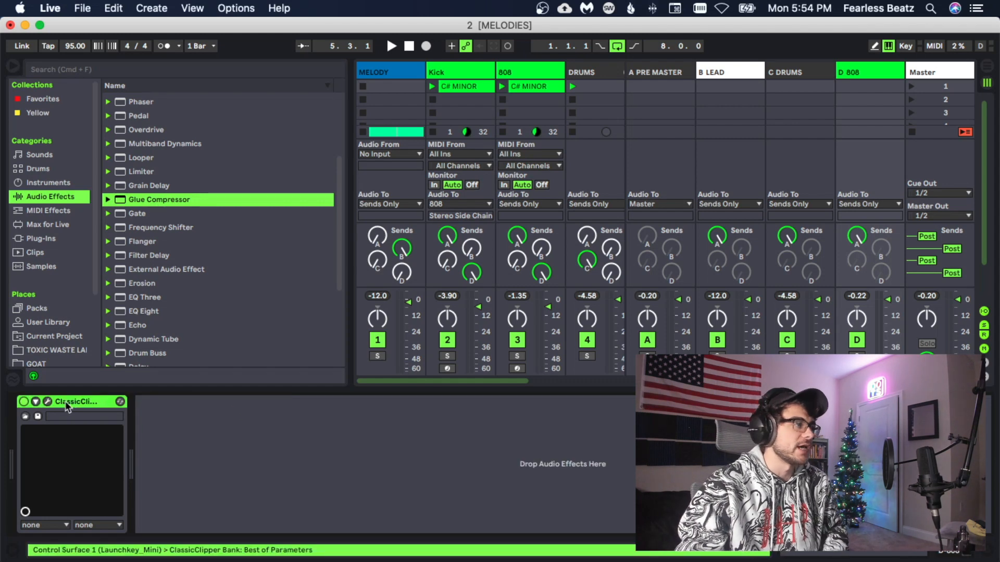
Step: Try a Saturator with Soft Clip on after ClassicClipper on the D 808 return track, and remove it again
scroll(151, 298, "up", 5)
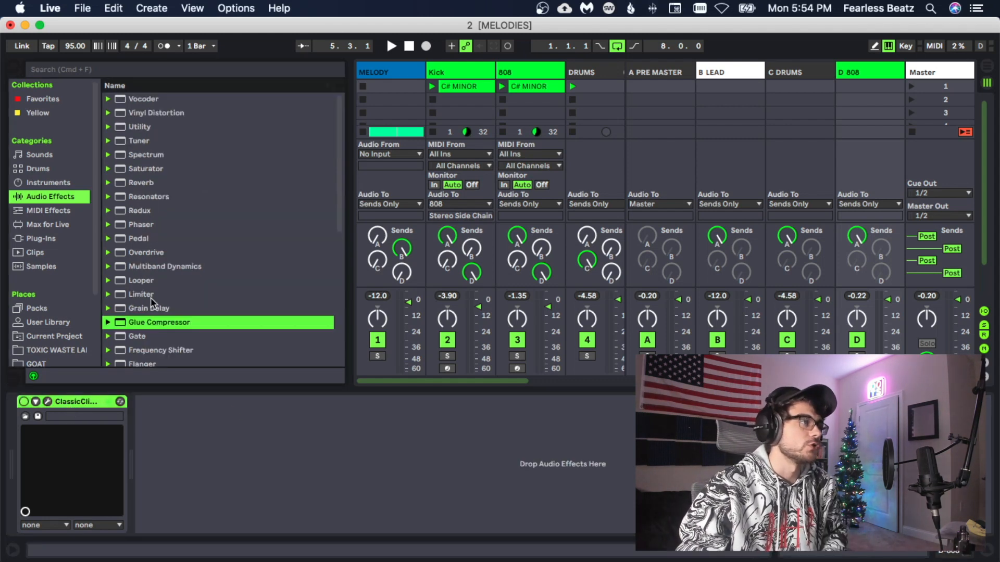
double_click(145, 169)
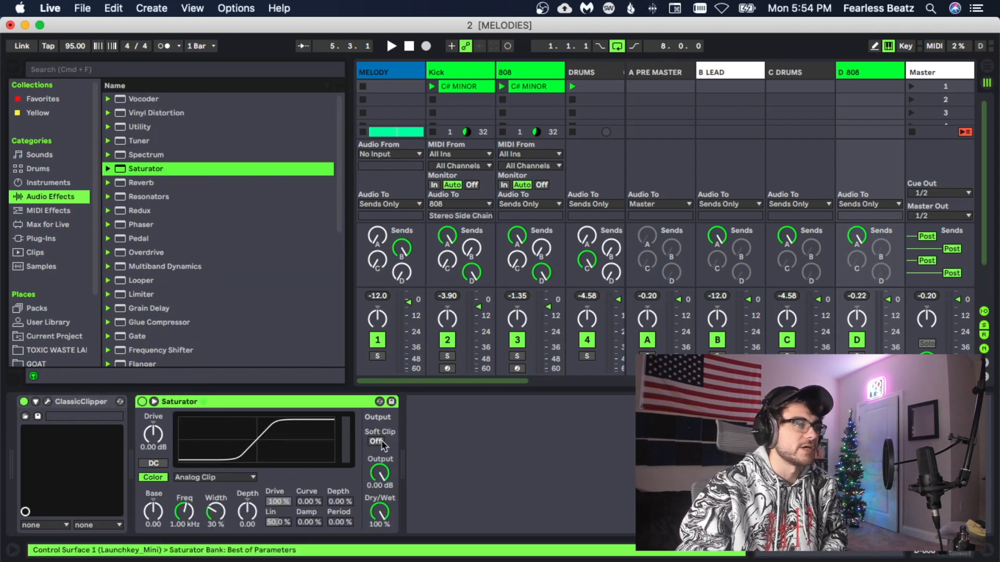
left_click(376, 441)
left_click(376, 441)
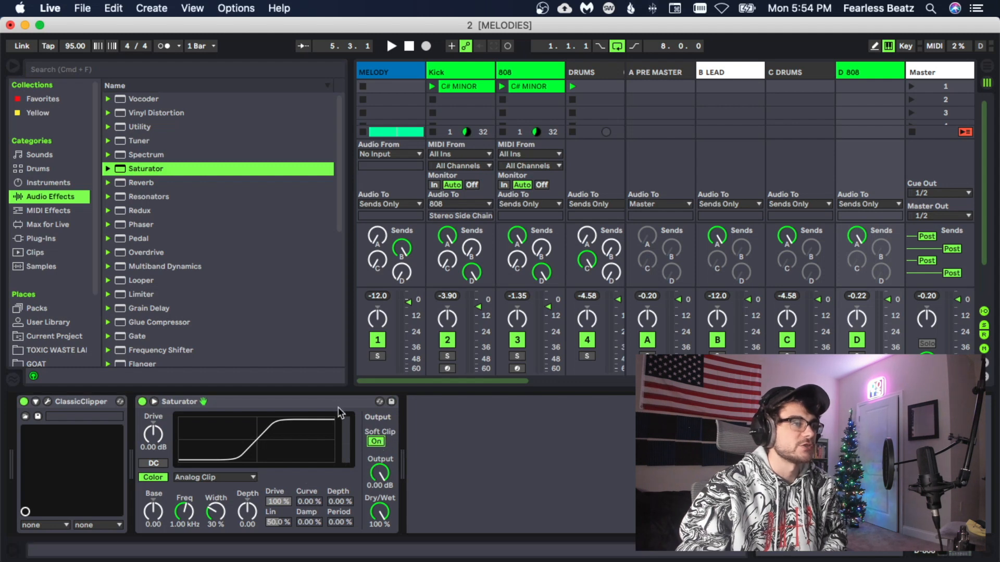
left_click(337, 404)
key("Delete")
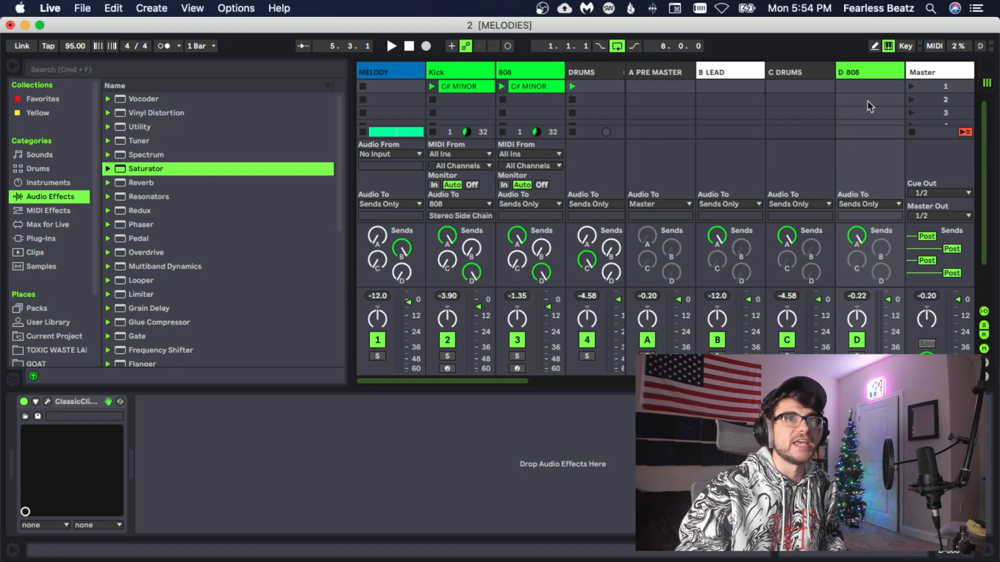
Step: Look through the device chains of the 808, D 808 and Kick tracks, and inspect the Kick track's ClassicClipper settings
left_click(517, 73)
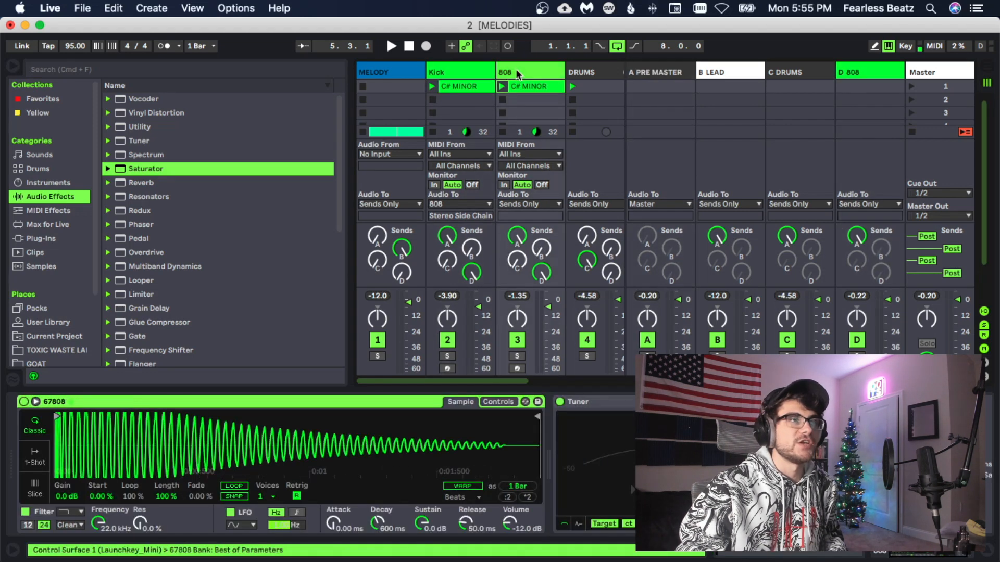
left_click(877, 74)
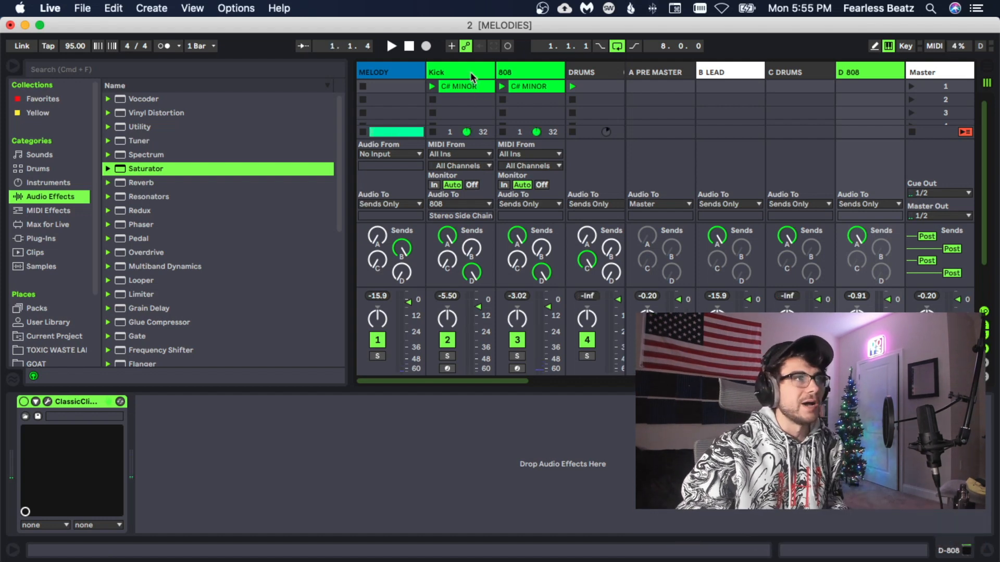
left_click(471, 75)
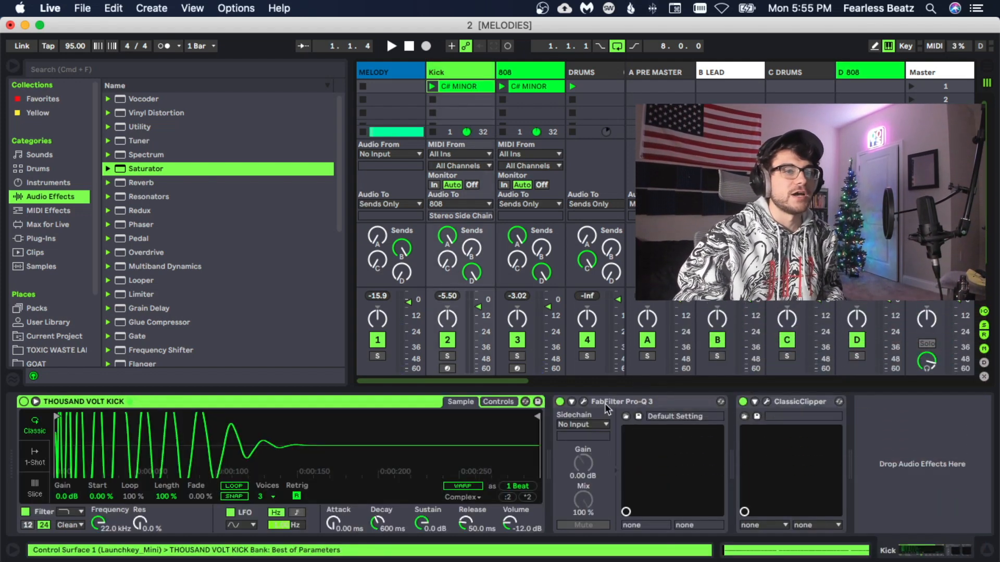
left_click(635, 407)
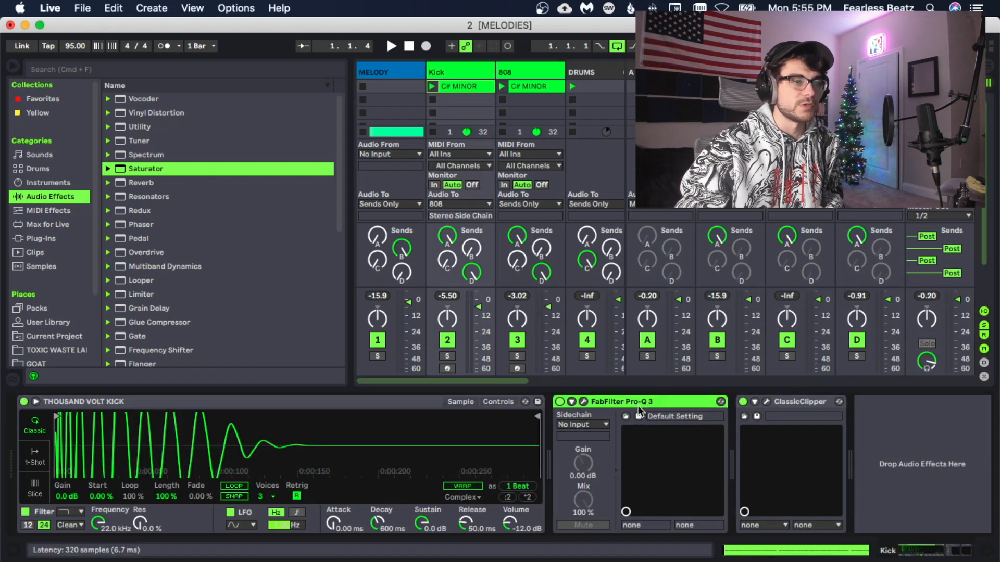
left_click(792, 404)
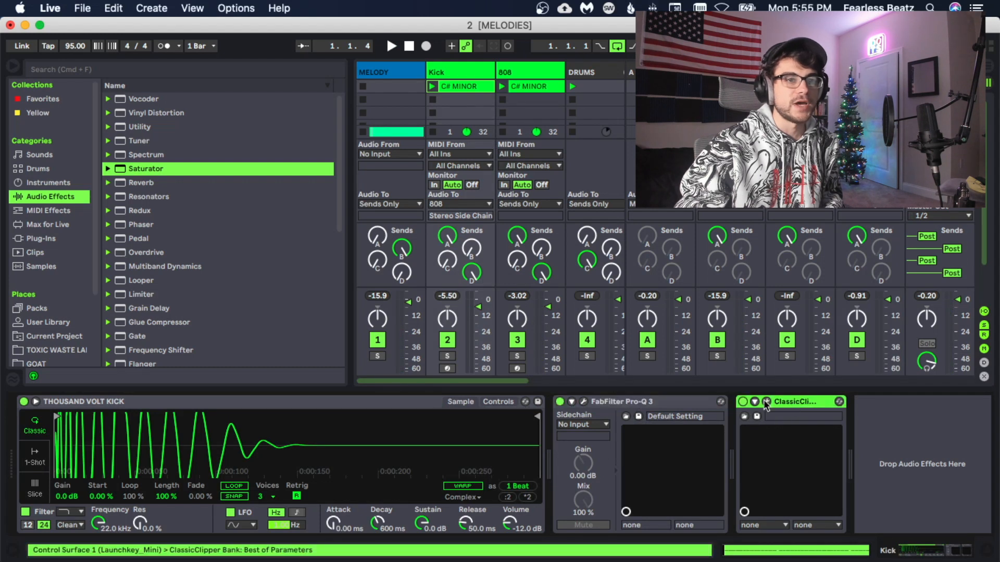
left_click(766, 402)
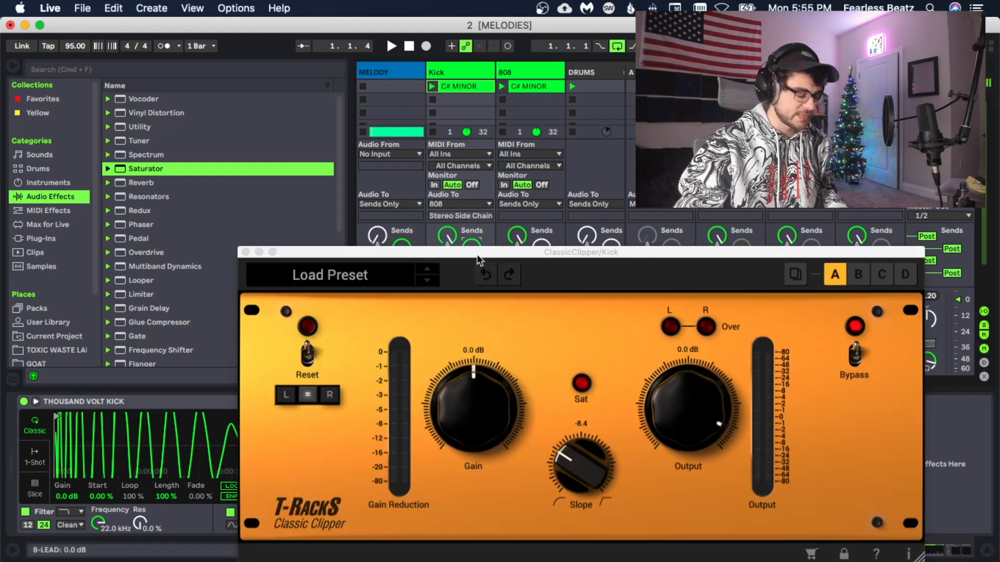
left_click_drag(464, 253, 441, 174)
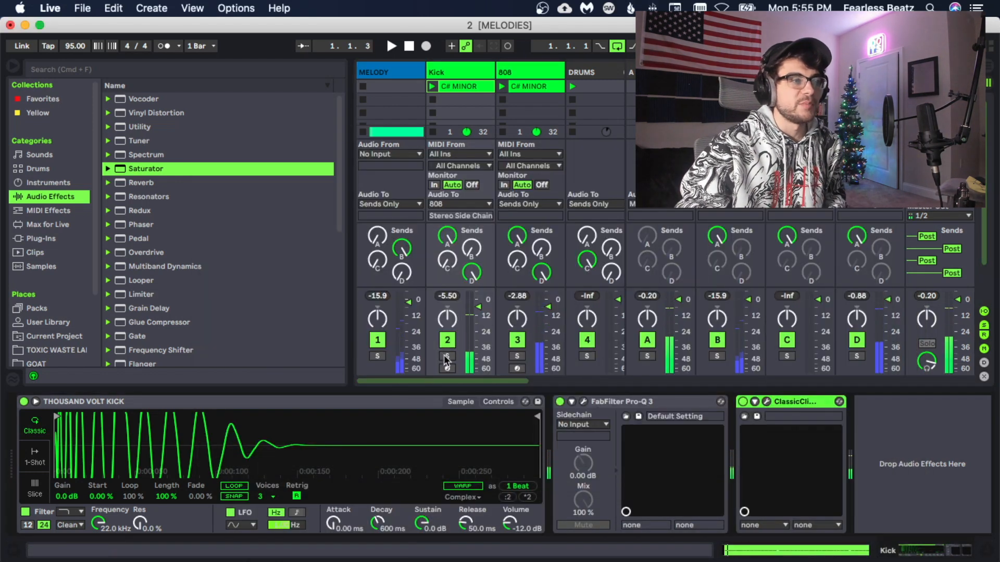
Step: Solo the Kick track and set its sampler volume to -11.4 dB while checking the level in playback
left_click(446, 357)
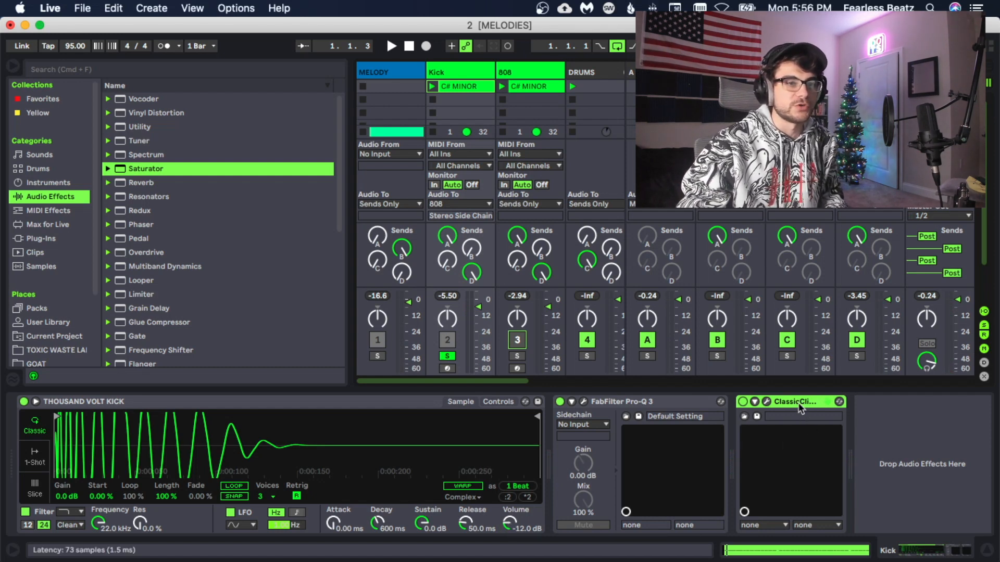
left_click_drag(517, 531, 517, 500)
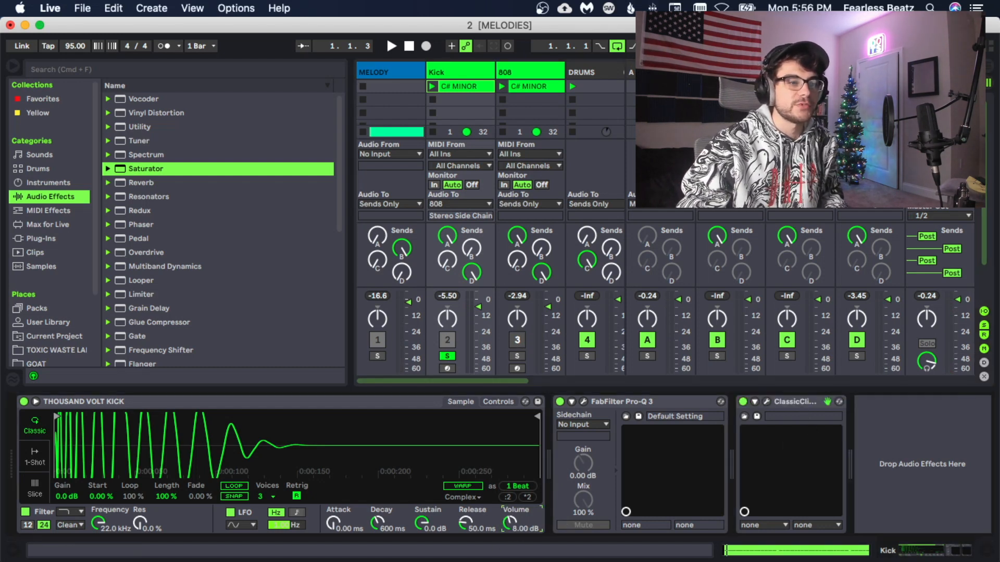
key("space")
key("space")
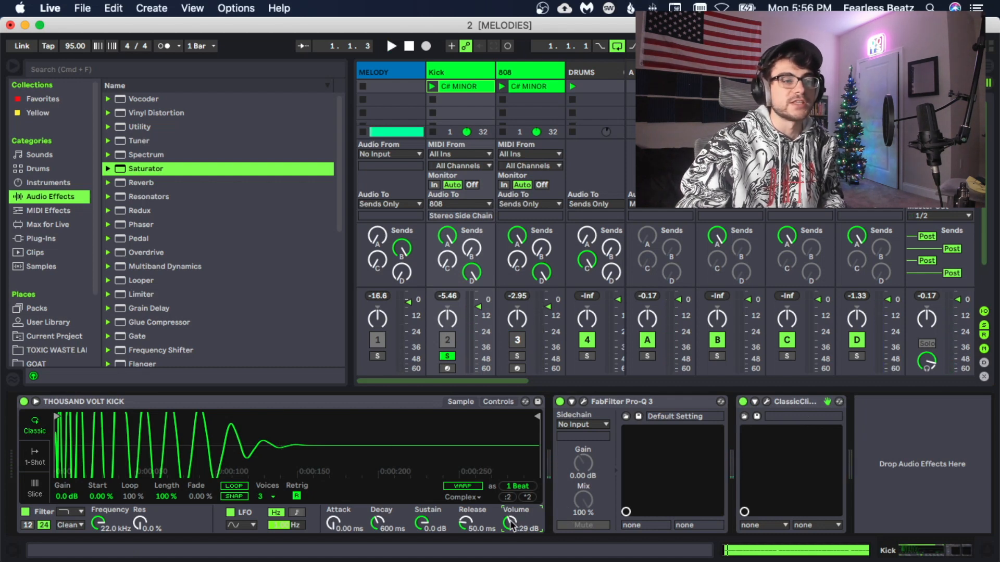
key("space")
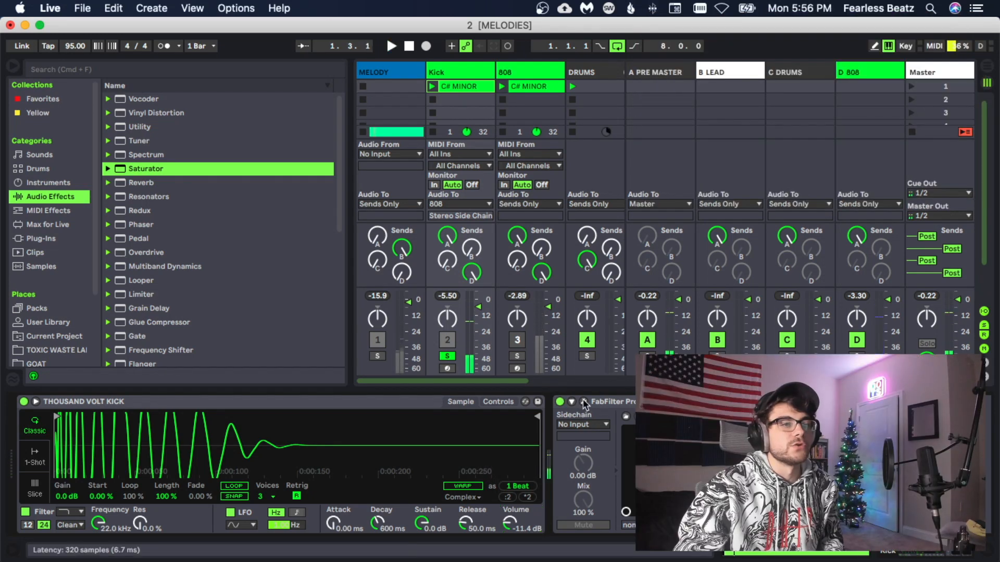
Step: Open FabFilter Pro-Q 3 on the Kick track and add a narrow bell boost of about 6.9 dB at about 166 Hz, Q 15.29
left_click(584, 402)
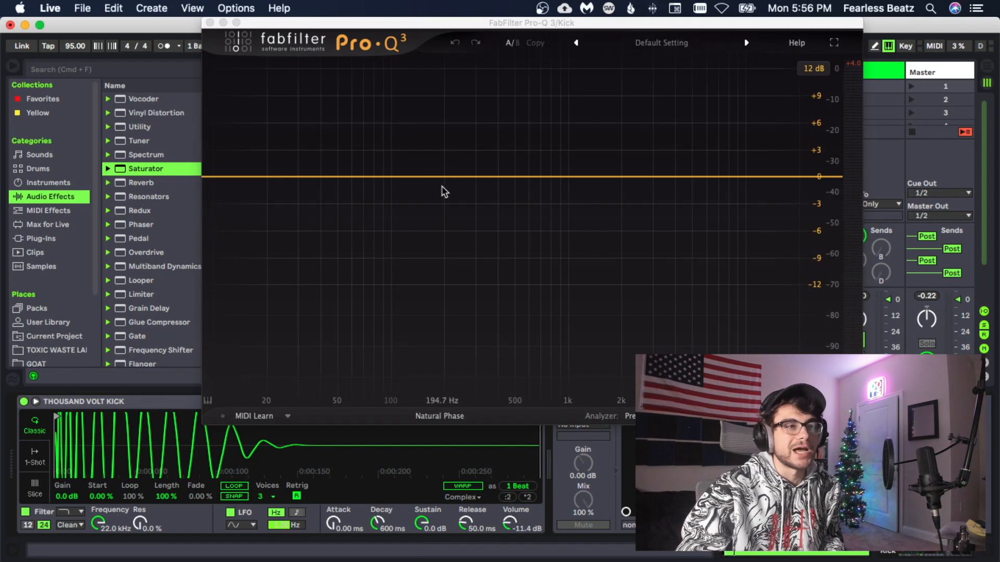
left_click_drag(441, 177, 451, 149)
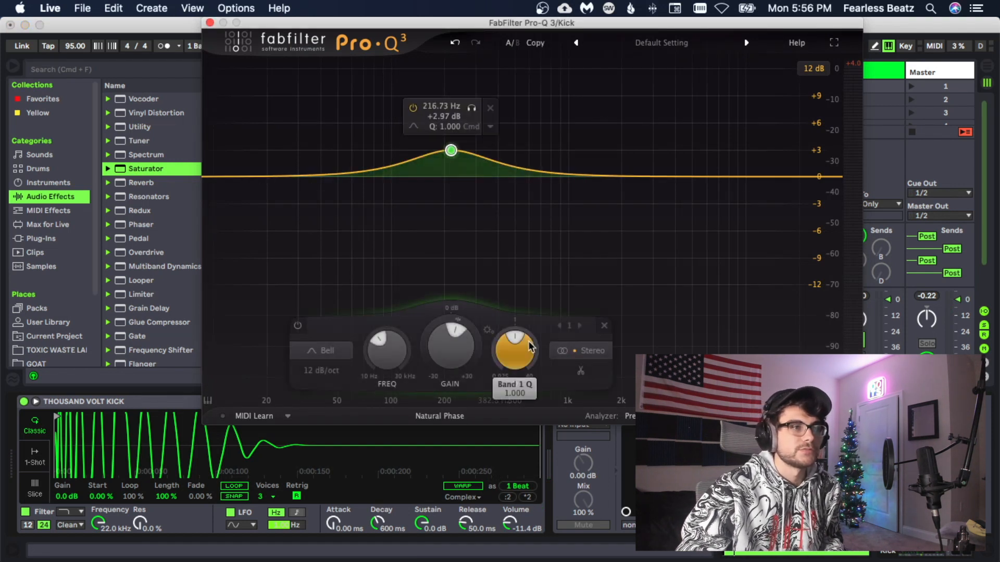
left_click_drag(523, 336, 539, 275)
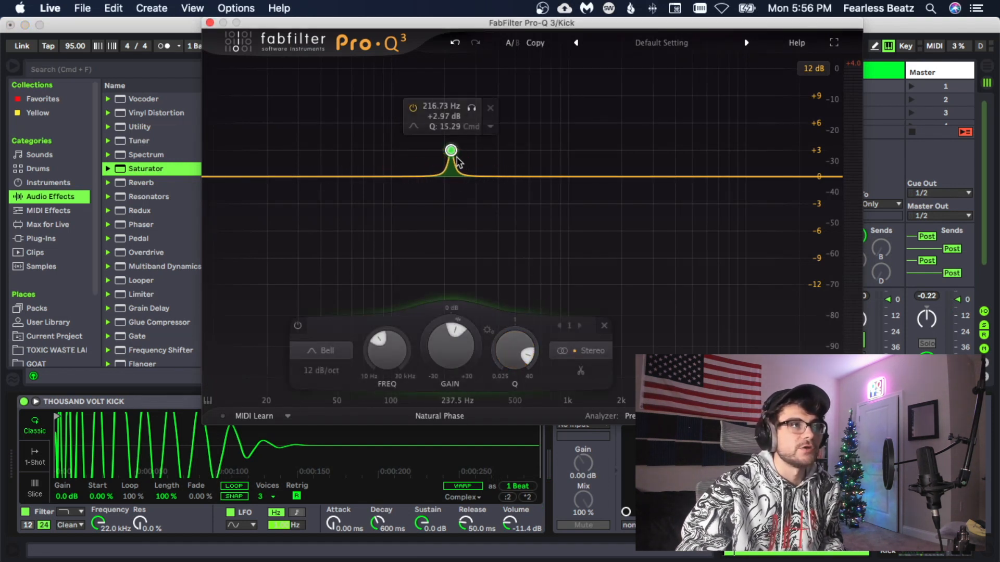
left_click_drag(451, 150, 431, 115)
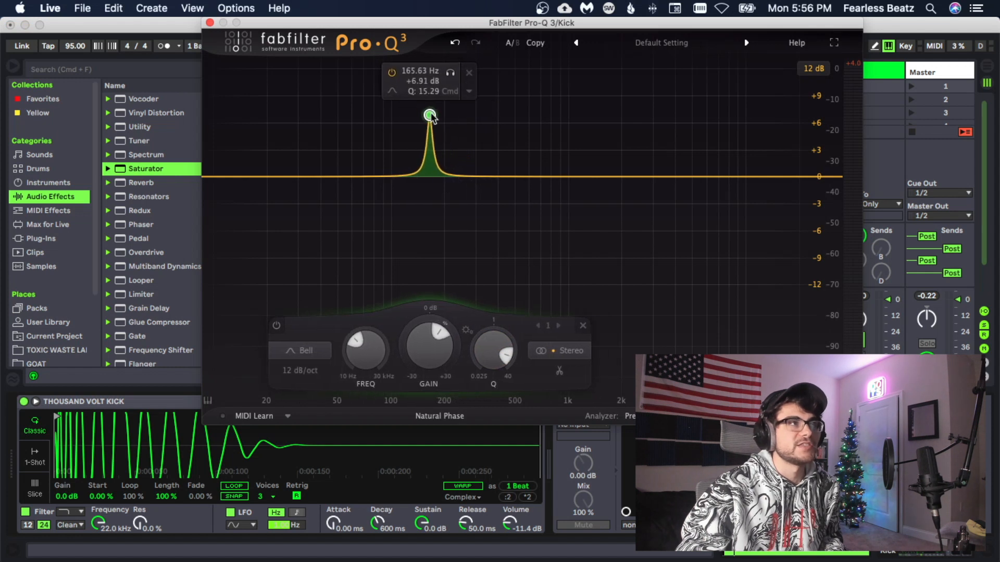
Step: Sweep the boosted band across the kick during playback, soloing it to find resonances, and settle at about 523 Hz with Q 5.576
left_click_drag(449, 76, 432, 79)
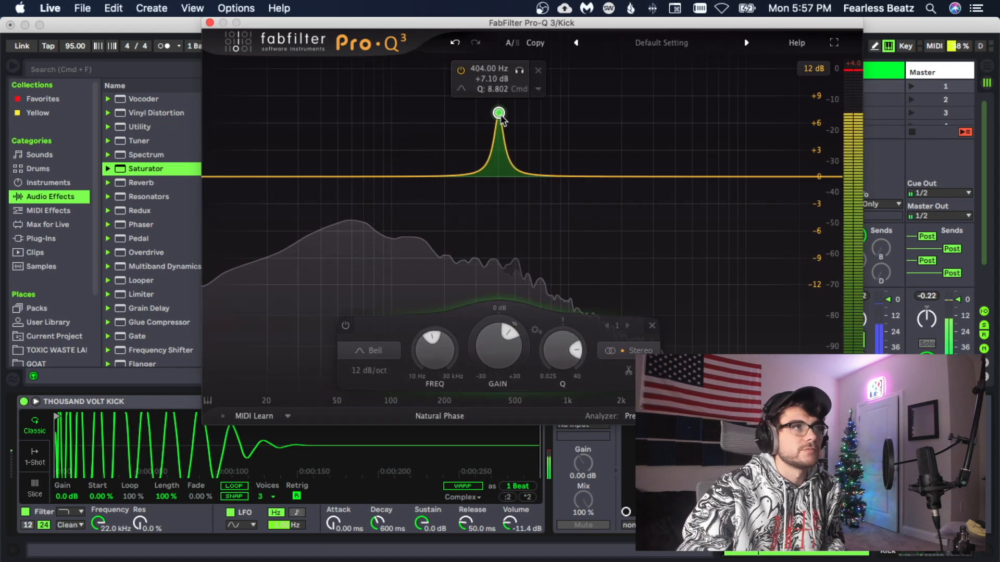
left_click_drag(502, 116, 506, 119)
left_click(524, 74)
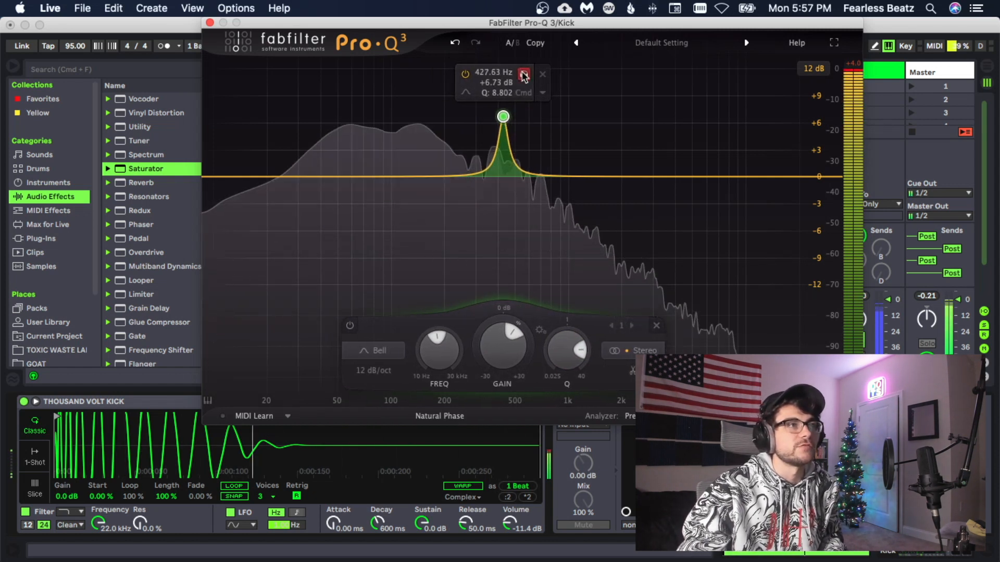
left_click_drag(551, 350, 553, 359)
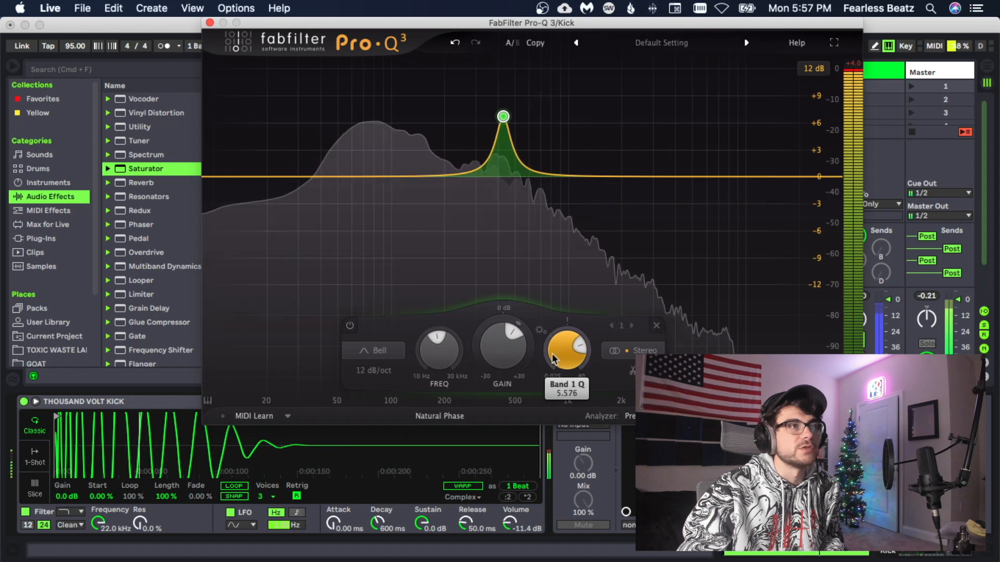
left_click_drag(526, 74, 544, 77)
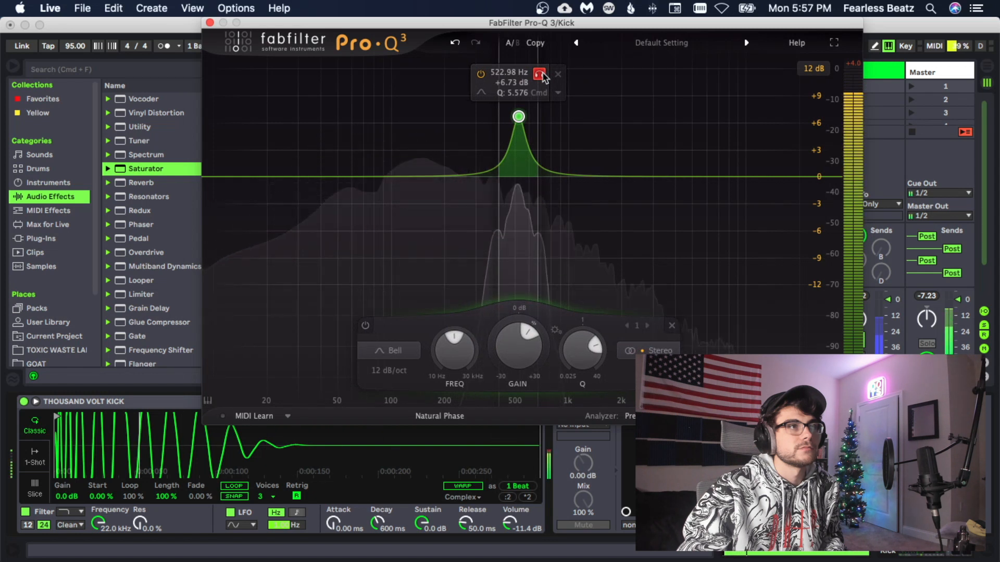
left_click_drag(544, 77, 544, 77)
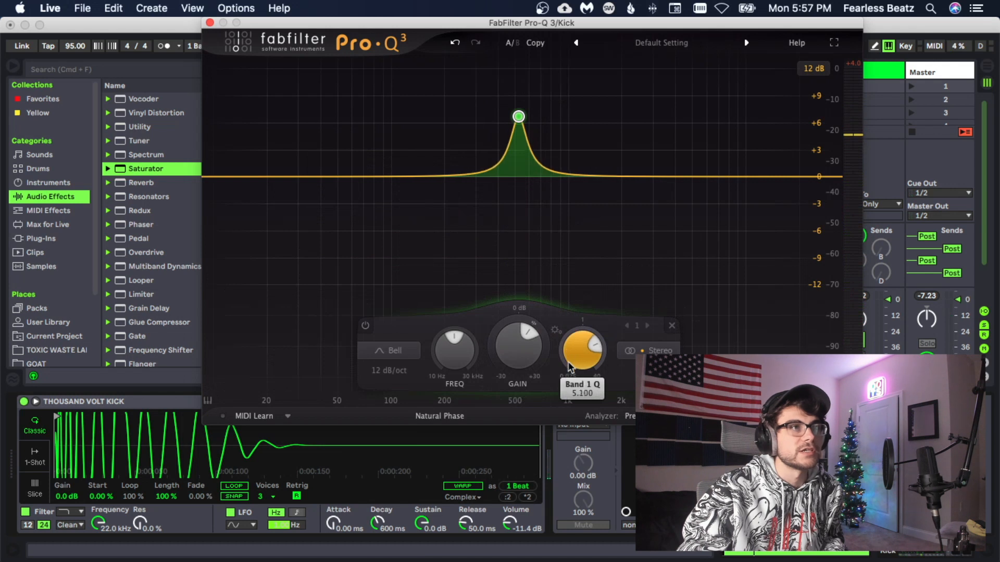
Step: Turn the 523 Hz band into a narrower cut of about 2 dB and compare the kick with the band bypassed
left_click_drag(568, 360, 571, 348)
left_click_drag(519, 354, 519, 358)
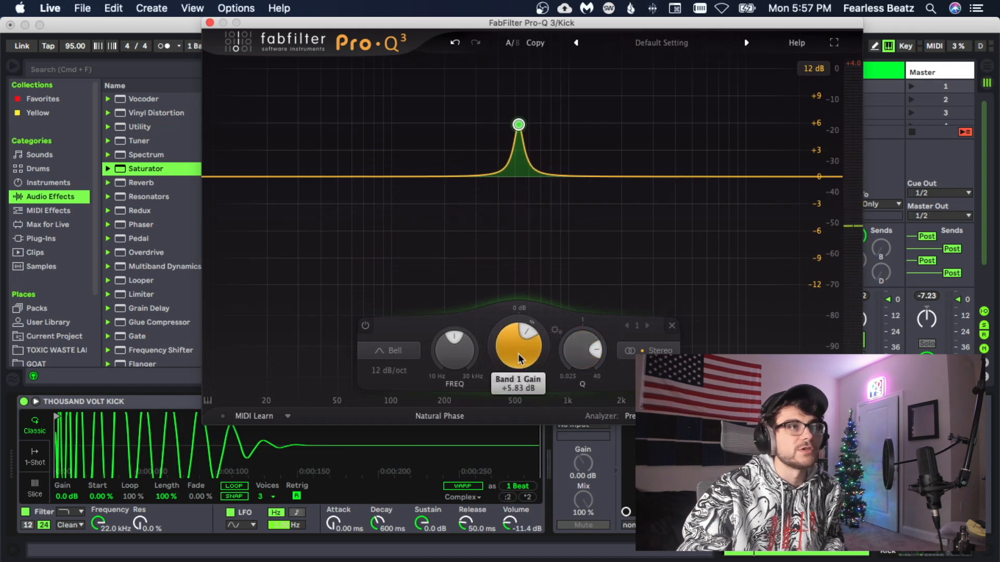
left_click_drag(516, 423, 515, 422)
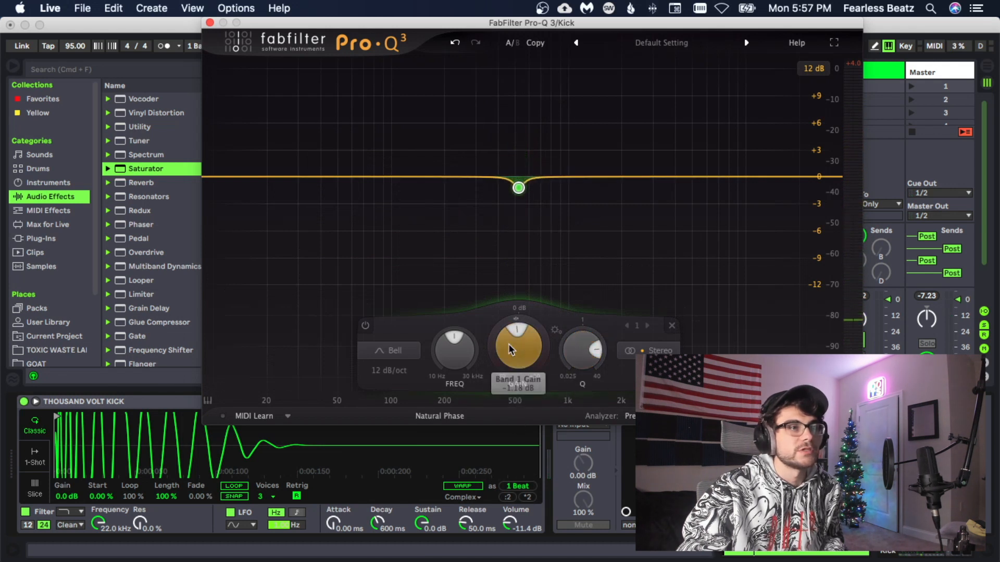
left_click_drag(509, 351, 510, 379)
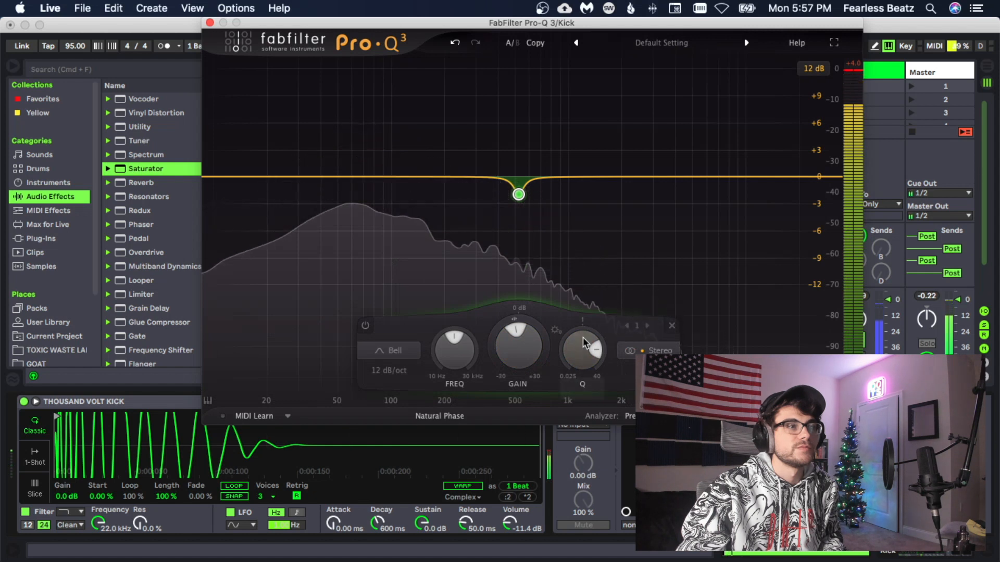
left_click(364, 327)
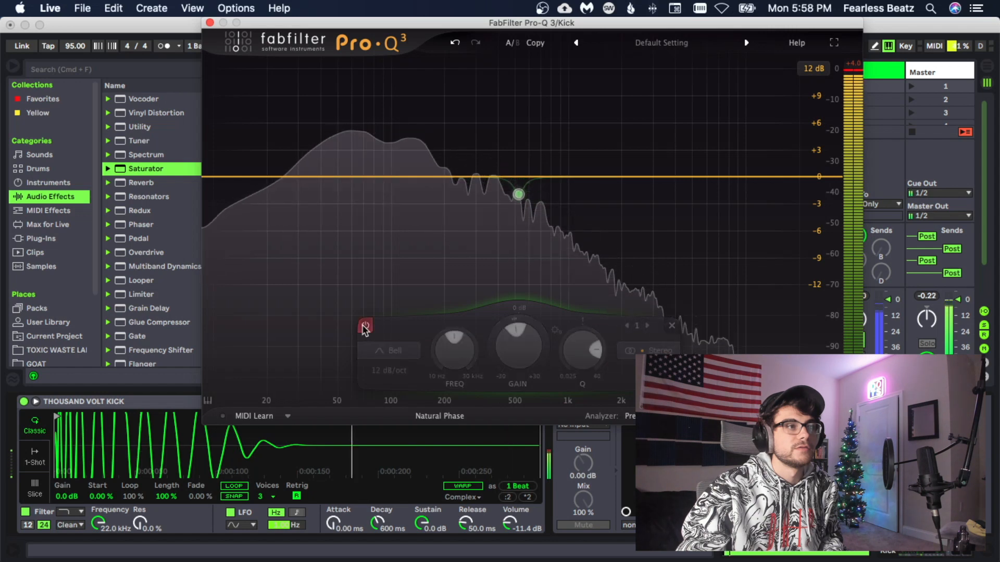
left_click(365, 327)
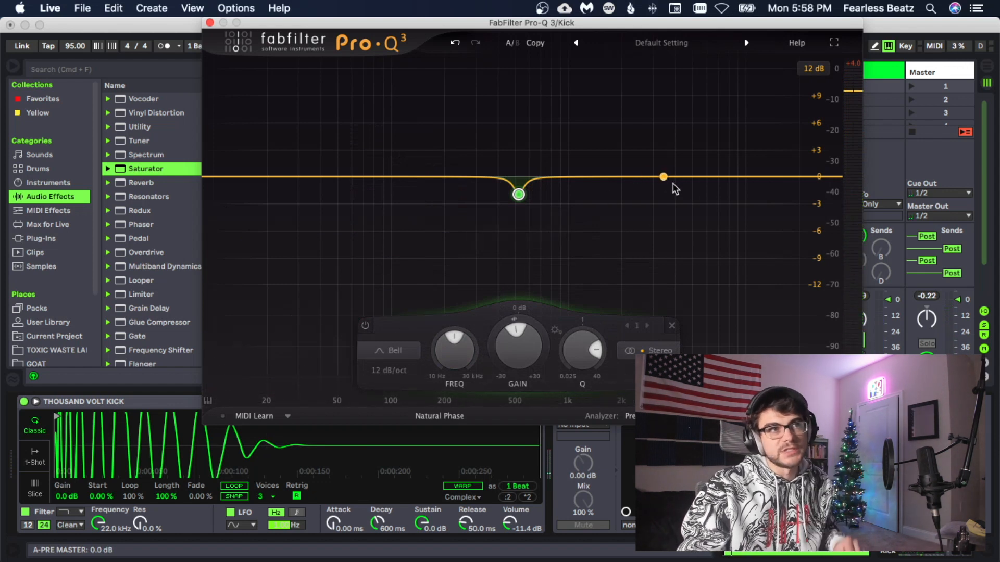
Step: Try a bell cut of about 3.1 dB at about 8030 Hz on the kick, bypass it and delete the band
left_click_drag(738, 177, 730, 206)
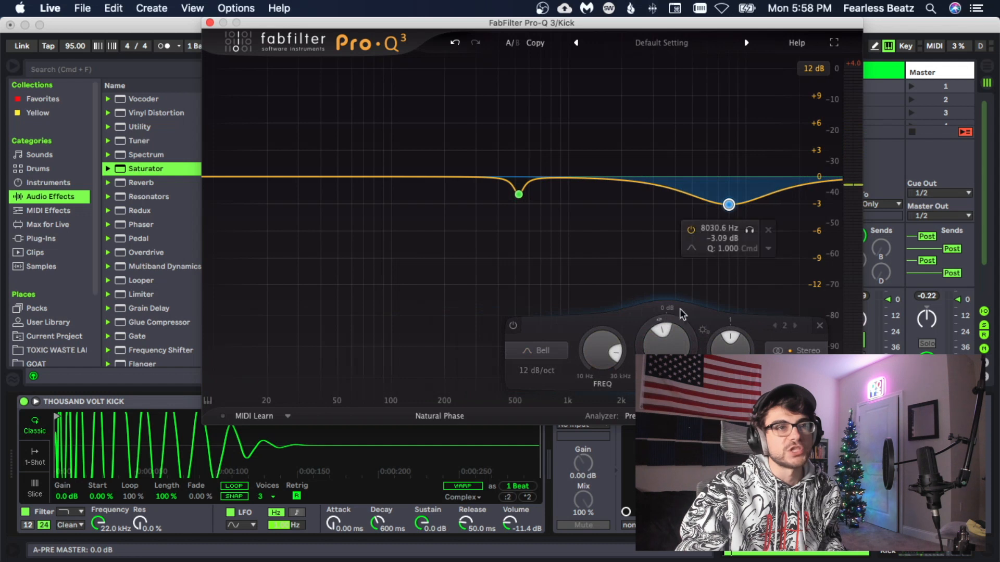
left_click(691, 230)
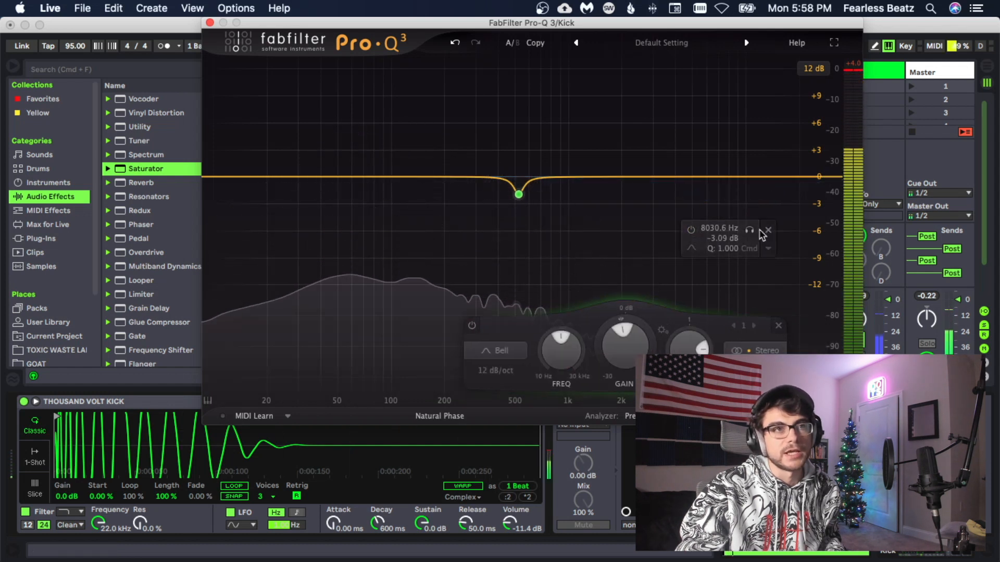
left_click(768, 229)
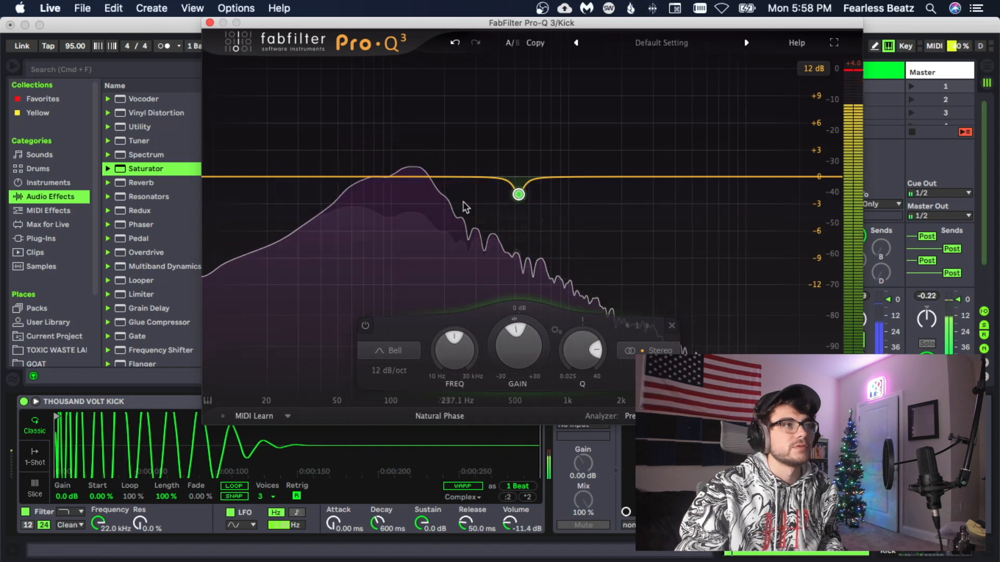
Step: Add a second bell band to the kick's equalizer at about 117 Hz, boosted about 5.6 dB with Q 5.105
left_click_drag(393, 179, 402, 160)
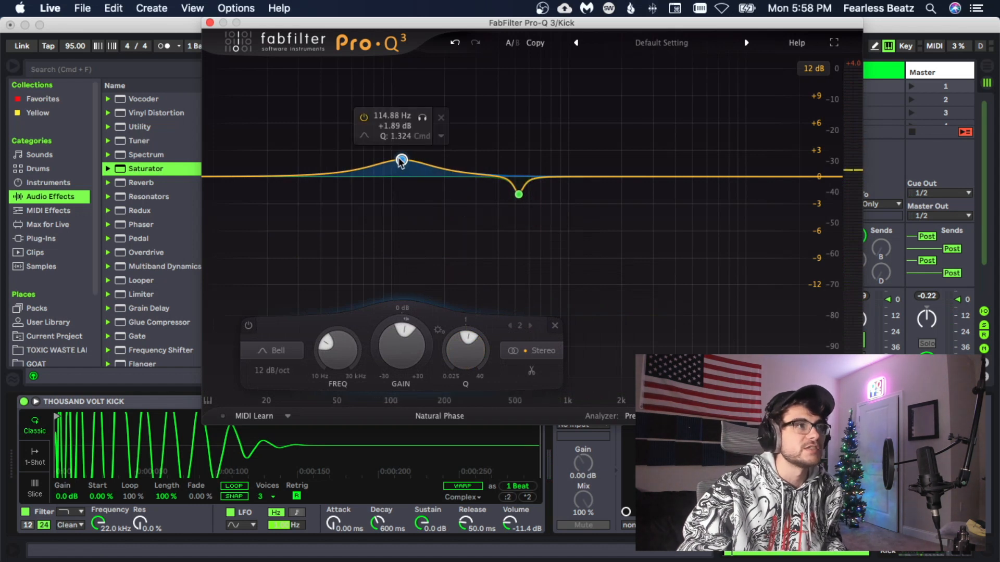
left_click_drag(400, 160, 402, 127)
mouse_move(465, 343)
left_mouse_down()
mouse_move(463, 316)
mouse_move(466, 324)
left_mouse_up()
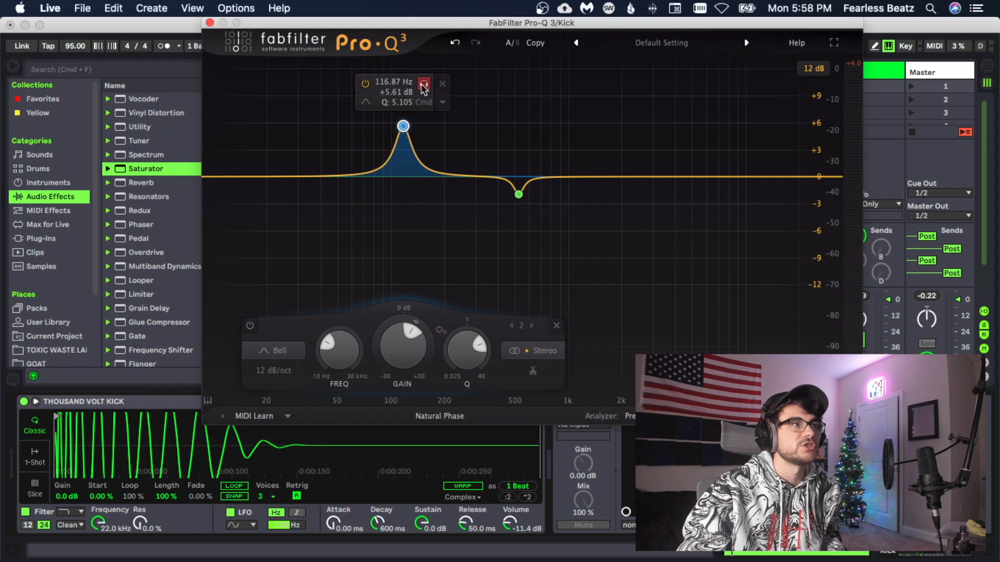
Step: Sweep the boosted 117 Hz band up to about 2063 Hz during kick playback, and delete the band
left_click_drag(423, 86, 647, 102)
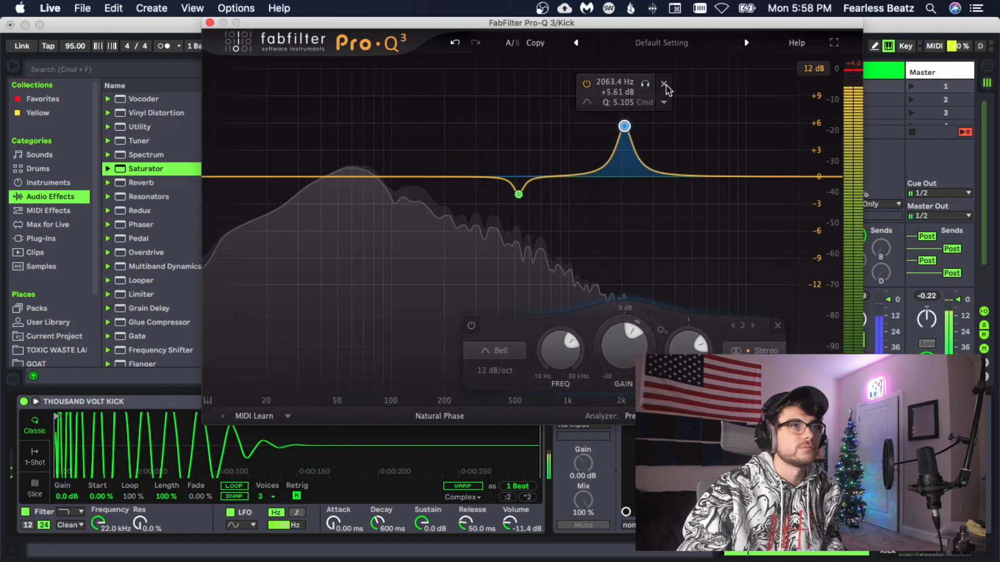
left_click(664, 84)
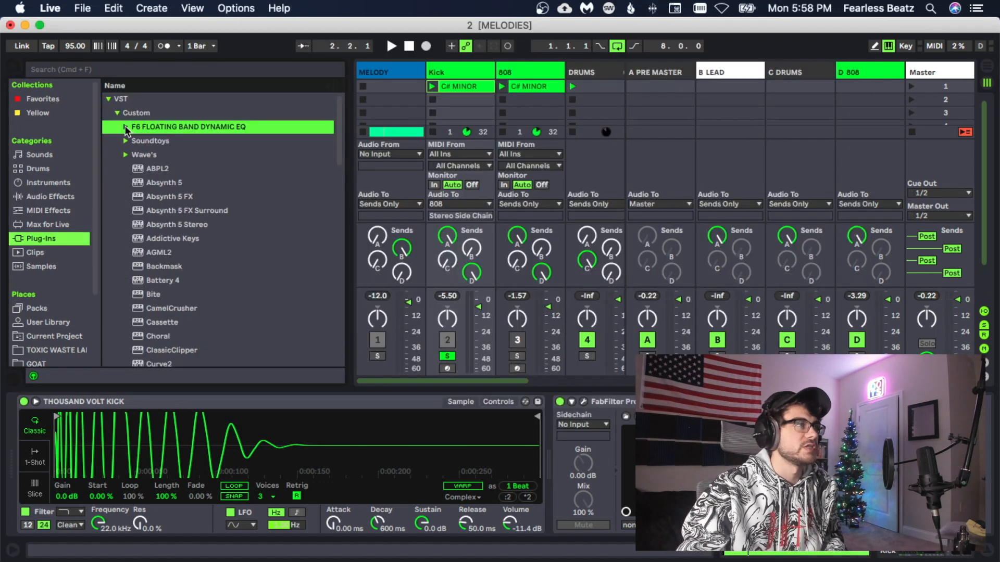
Step: Load the F6-RTA Mono floating-band dynamic EQ onto the kick track
left_click(126, 127)
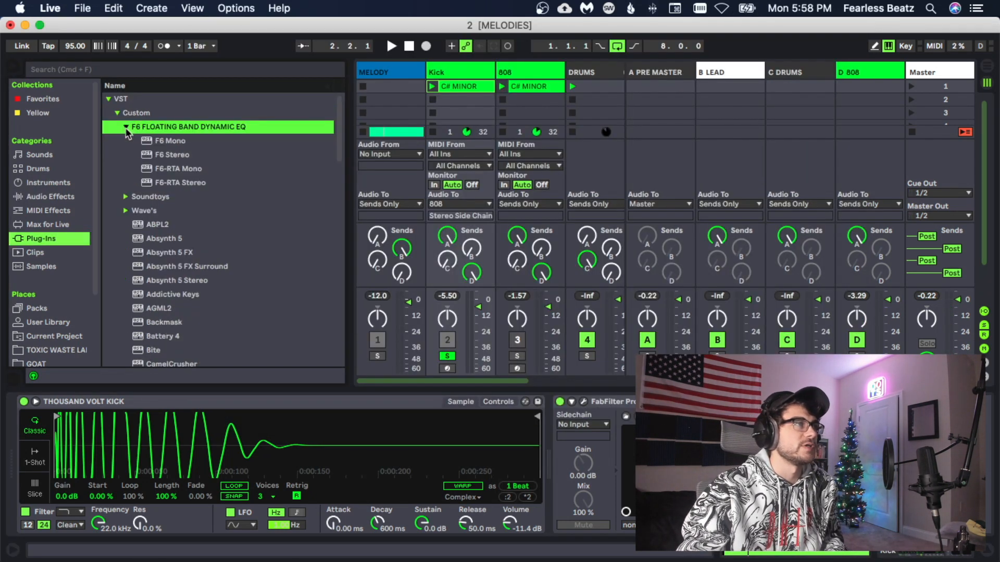
left_click(173, 170)
scroll(494, 219, "right", 1)
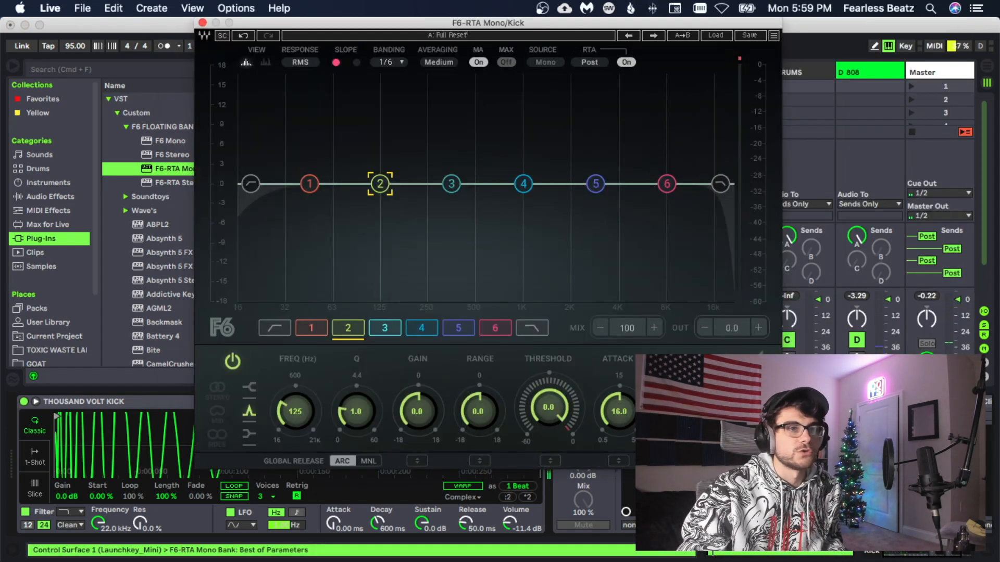
Step: Solo the F6's band 2 and set it to about 95 Hz with a boost of about 1.6 dB
left_click(756, 359)
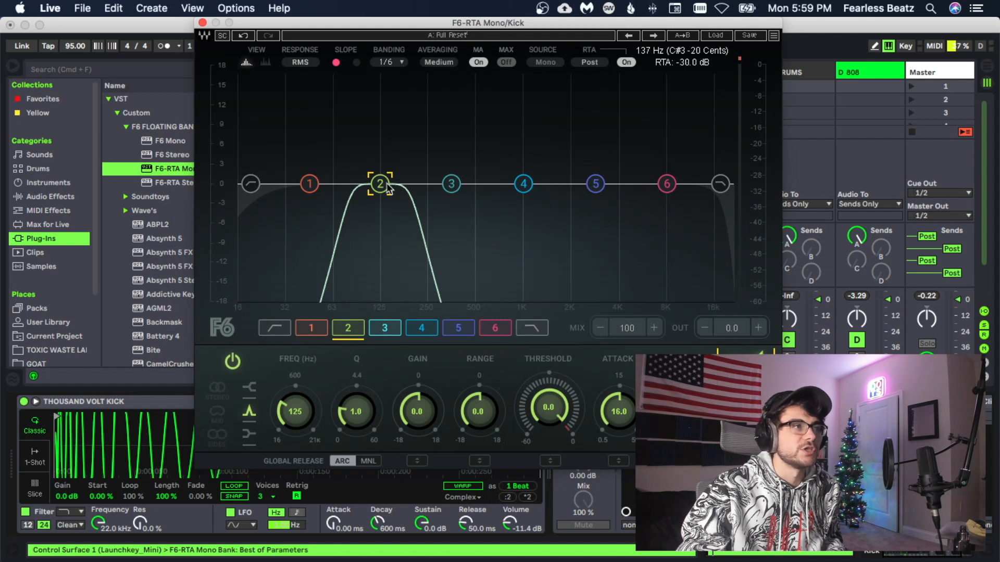
left_click_drag(388, 189, 360, 172)
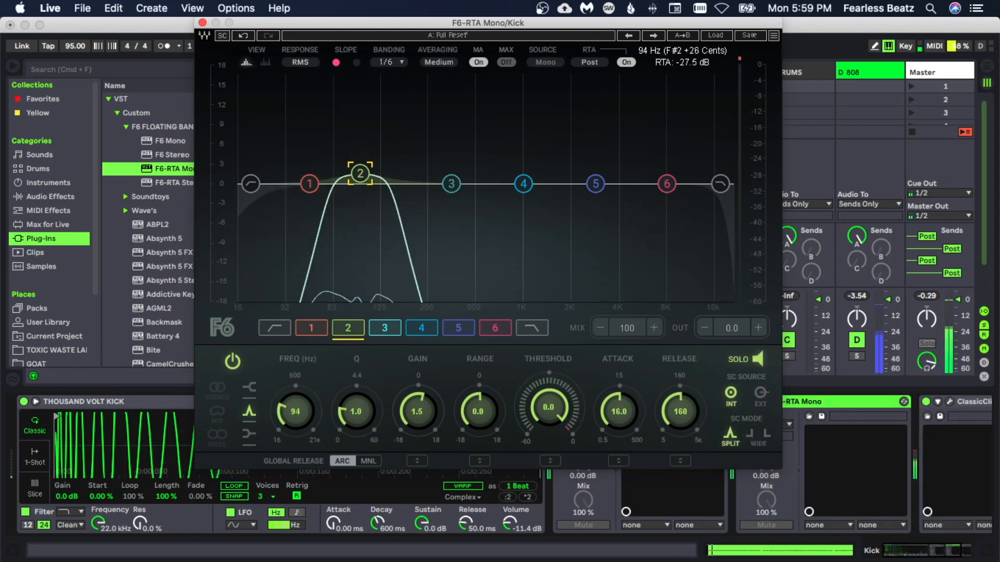
left_click_drag(359, 172, 361, 172)
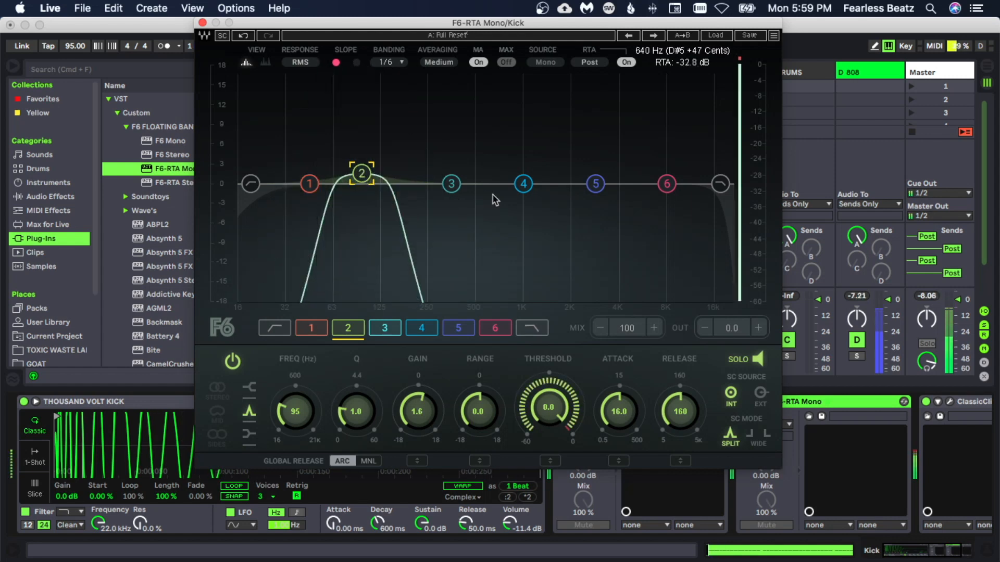
Step: Tune the F6's band 3 in solo to about 176 Hz with a slight boost, unsolo it and close the EQ window
left_click(452, 185)
left_click(758, 361)
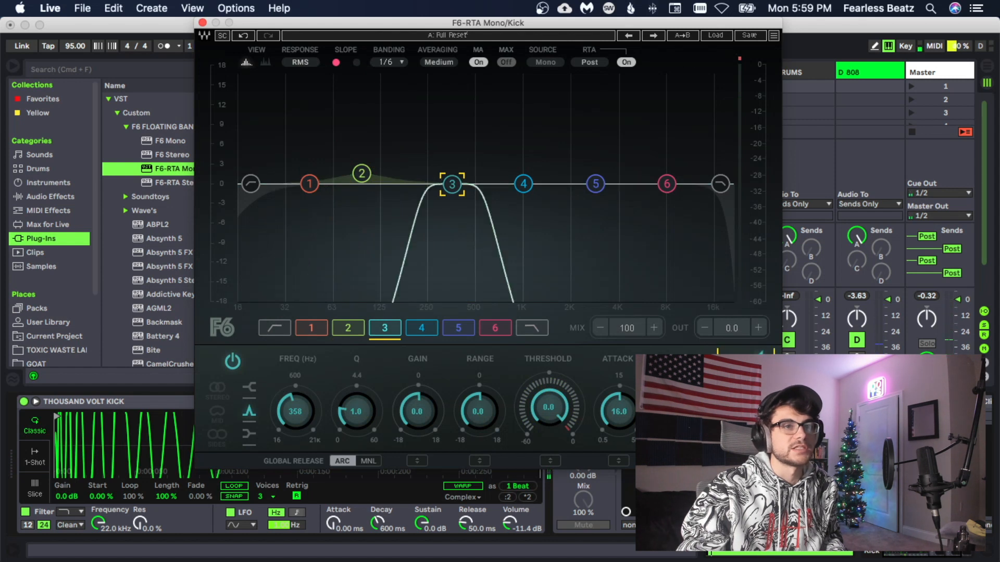
left_click_drag(452, 183, 404, 177)
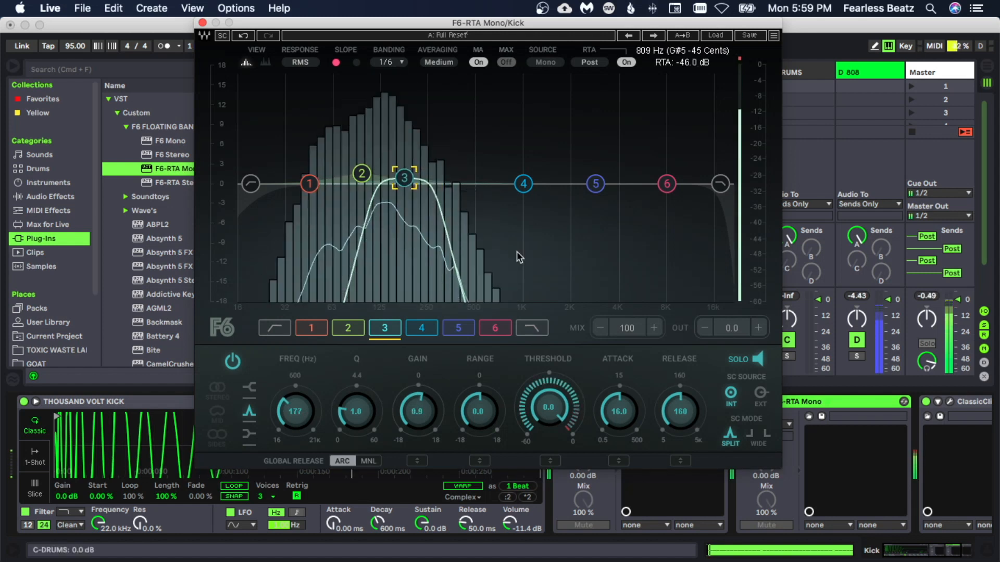
left_click(726, 356)
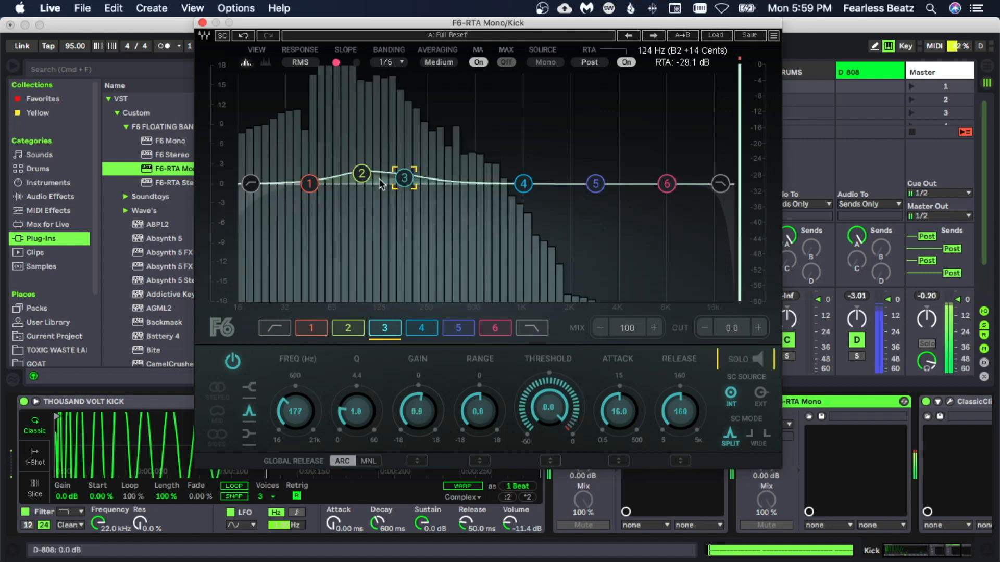
left_click_drag(403, 178, 403, 179)
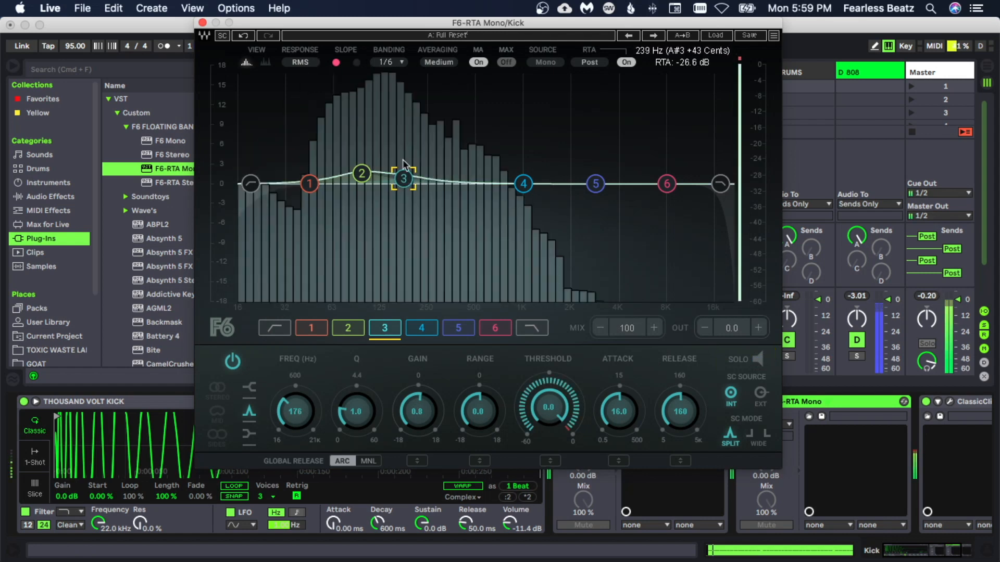
left_click(202, 23)
Step: Bypass the F6 EQ and audition the kick with the 808's solo switched on and off
left_click(742, 402)
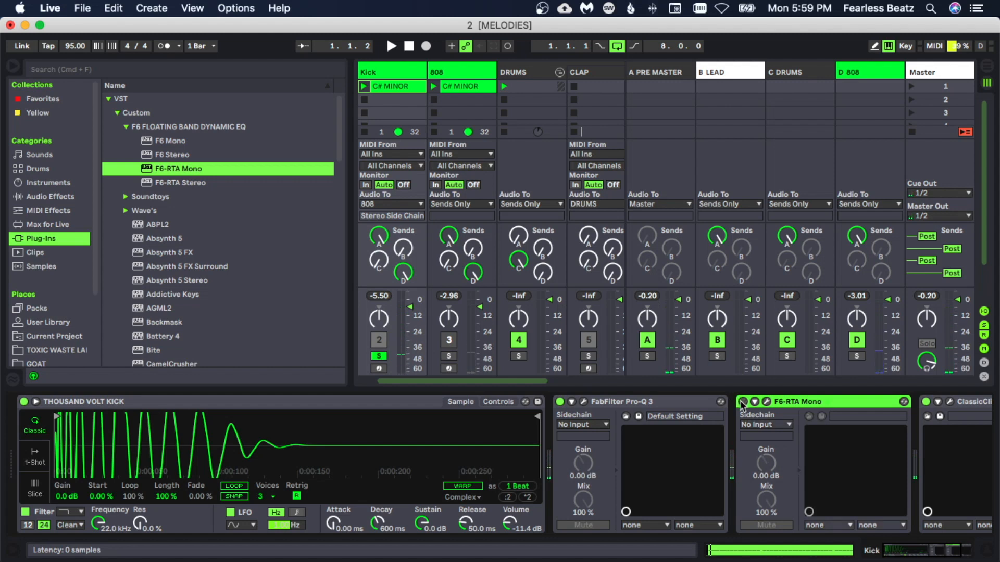
key("space")
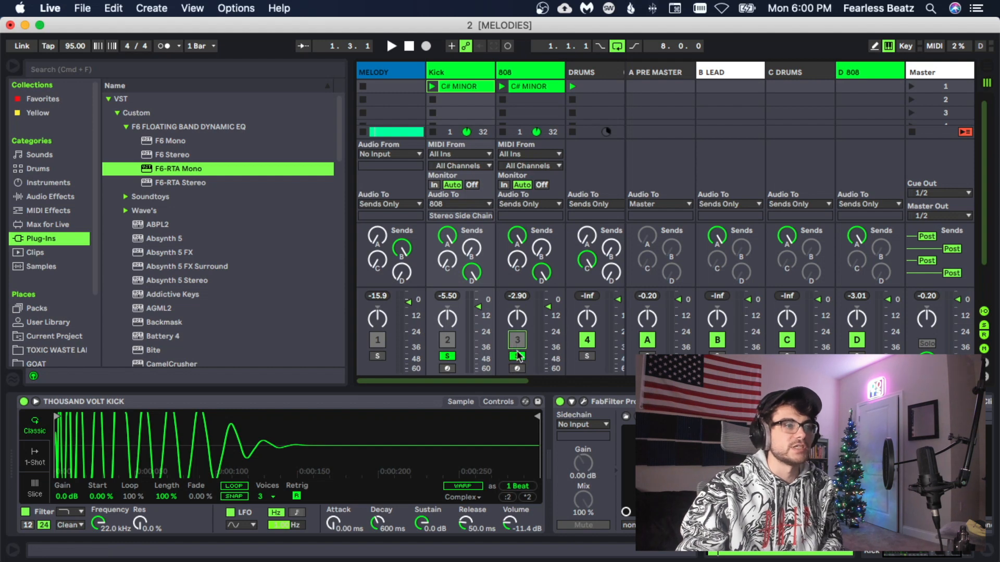
left_click(517, 356)
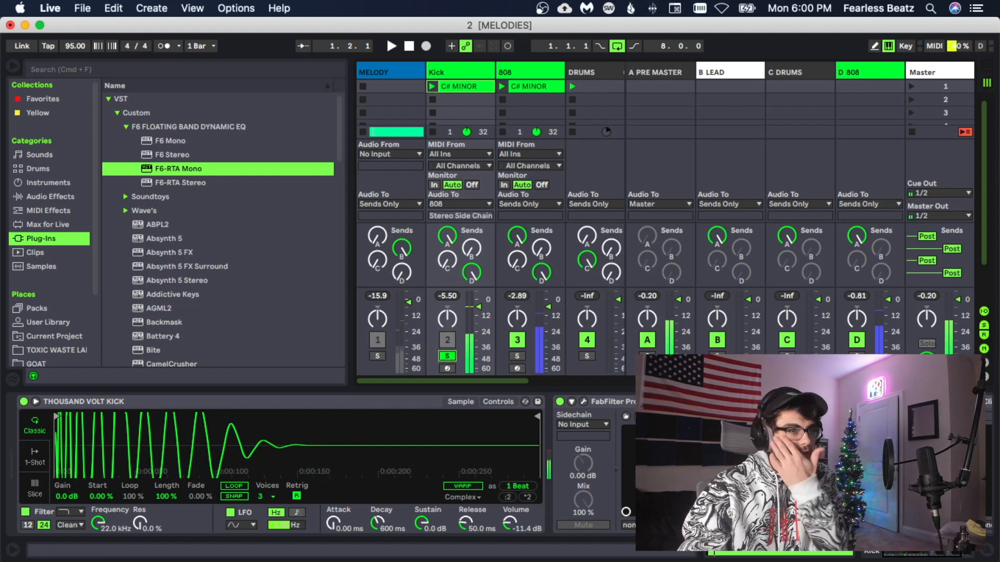
left_click(517, 355)
left_click(517, 345)
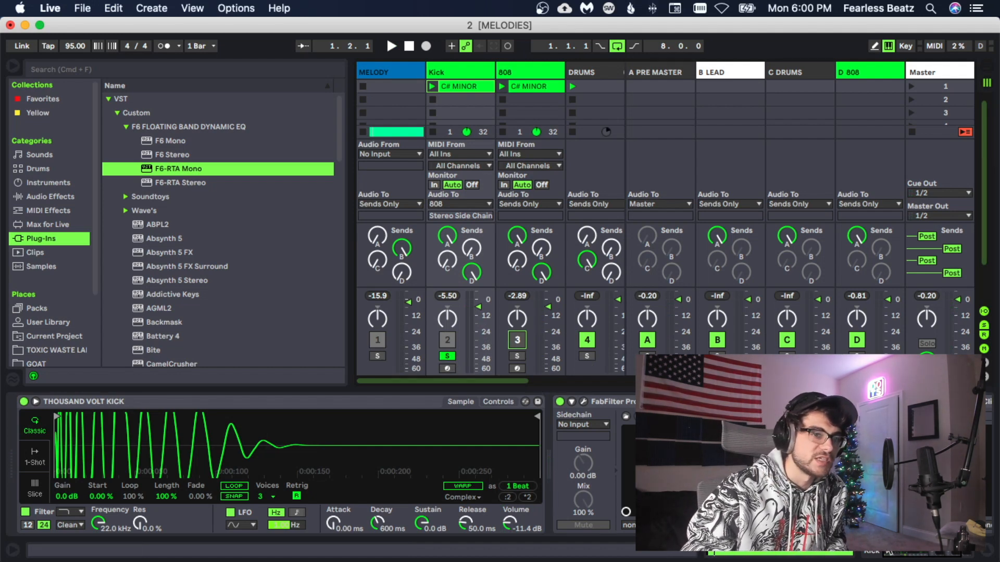
Step: Compare the soloed kick with the F6 EQ enabled and bypassed over repeated short playbacks, and leave the EQ enabled
scroll(500, 463, "right", 5)
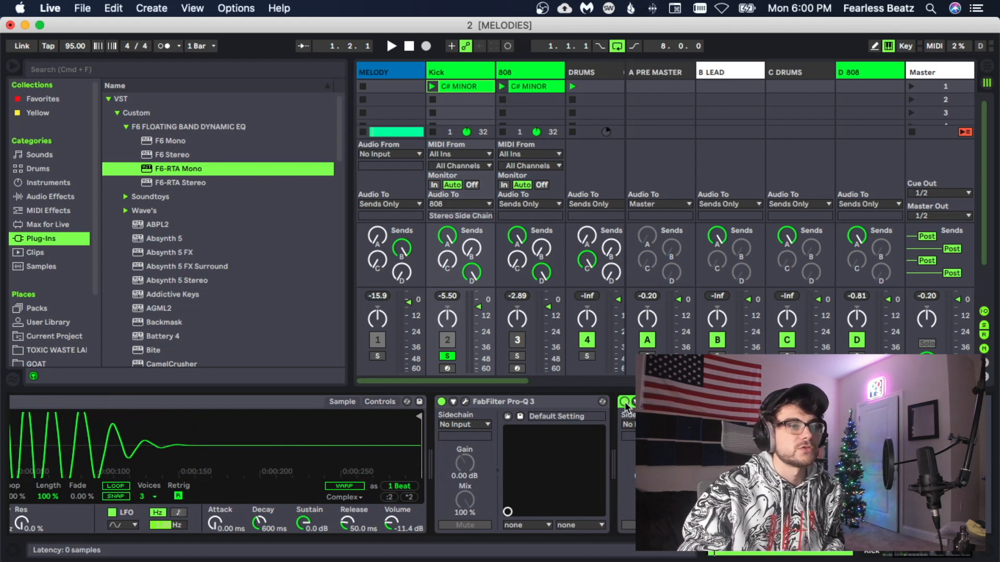
key("space")
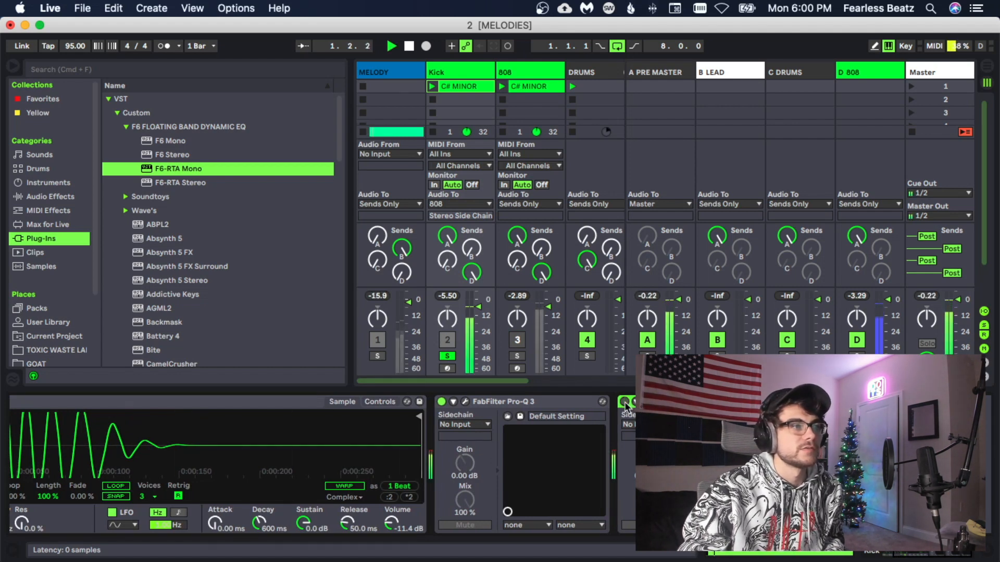
key("space")
key("space")
key("space")
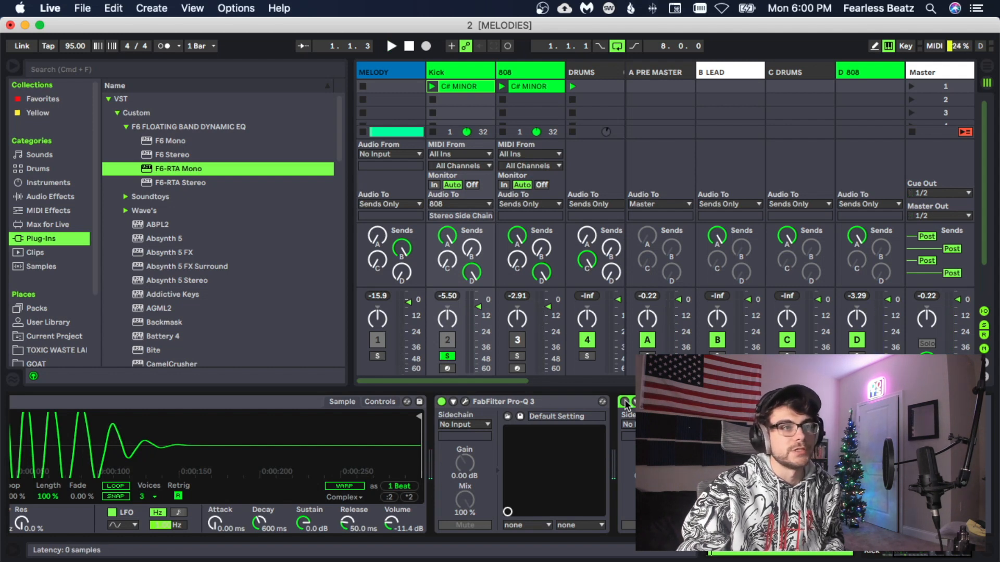
key("space")
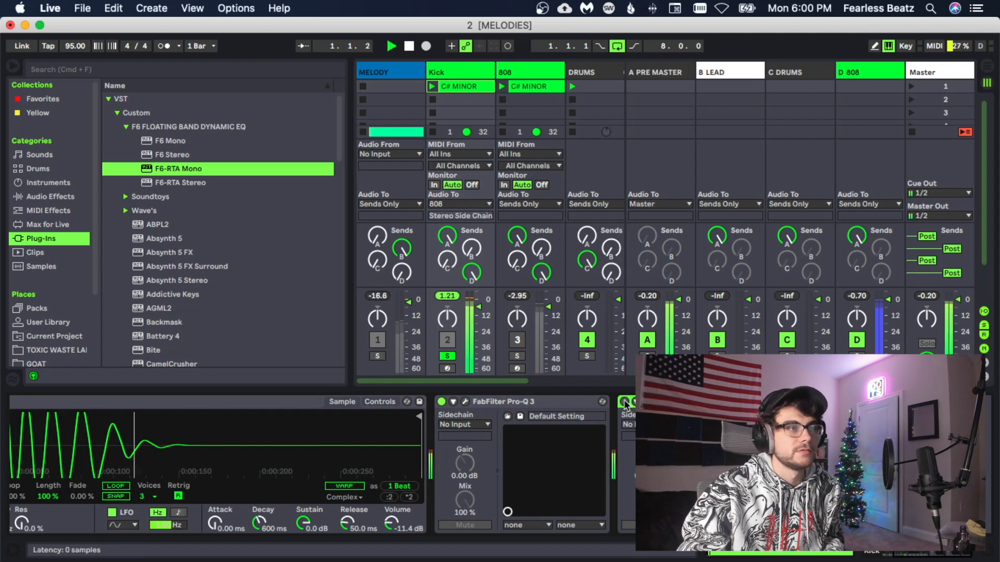
key("space")
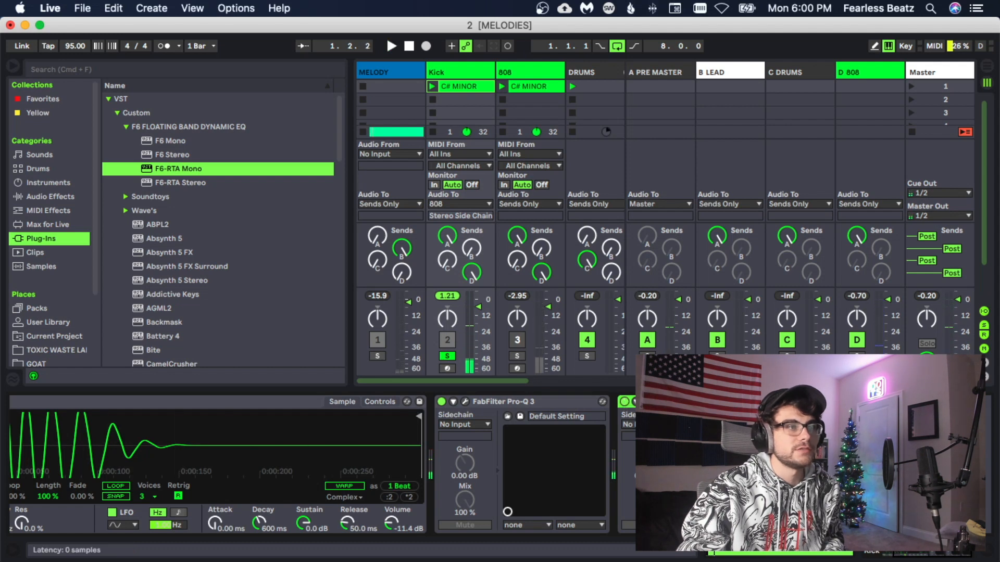
key("space")
key("space")
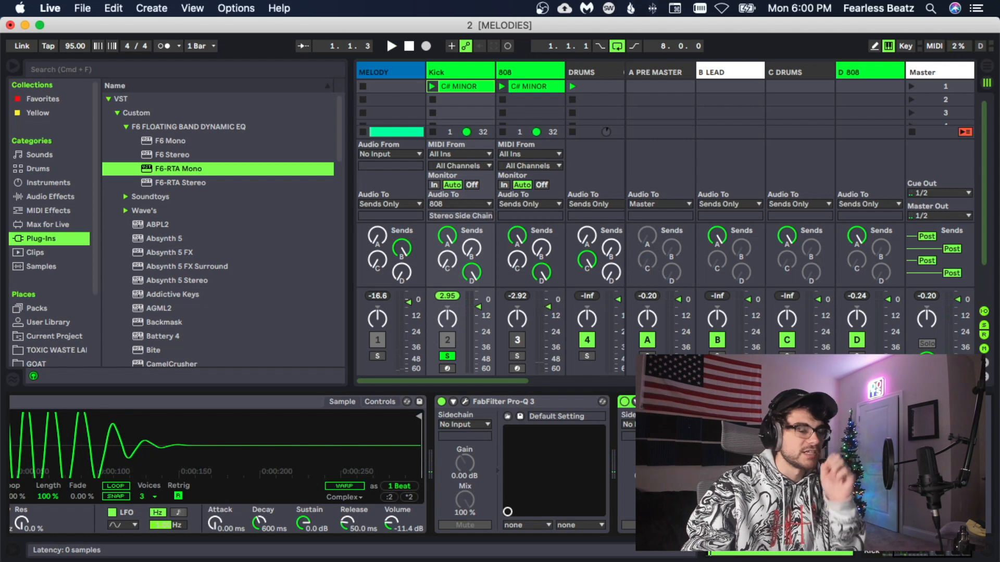
left_click(648, 402)
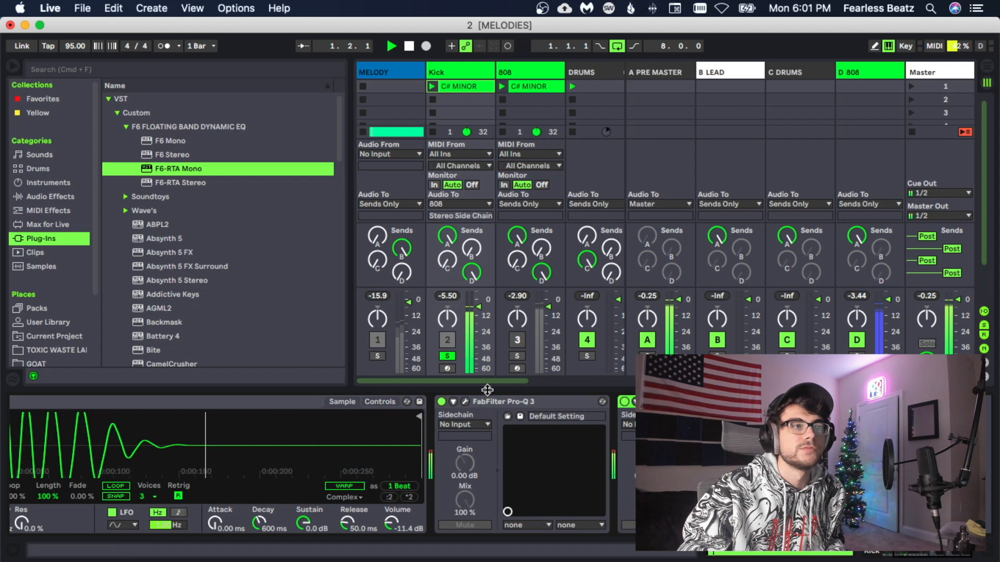
key("space")
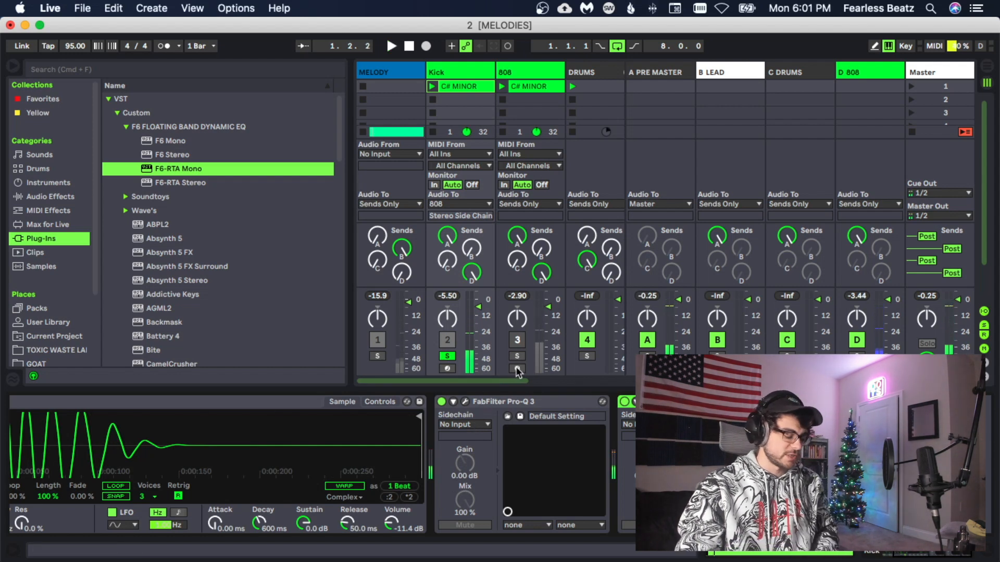
Step: Solo the 808 alongside the kick and raise the kick's track volume to balance the two during playback
left_click(518, 356)
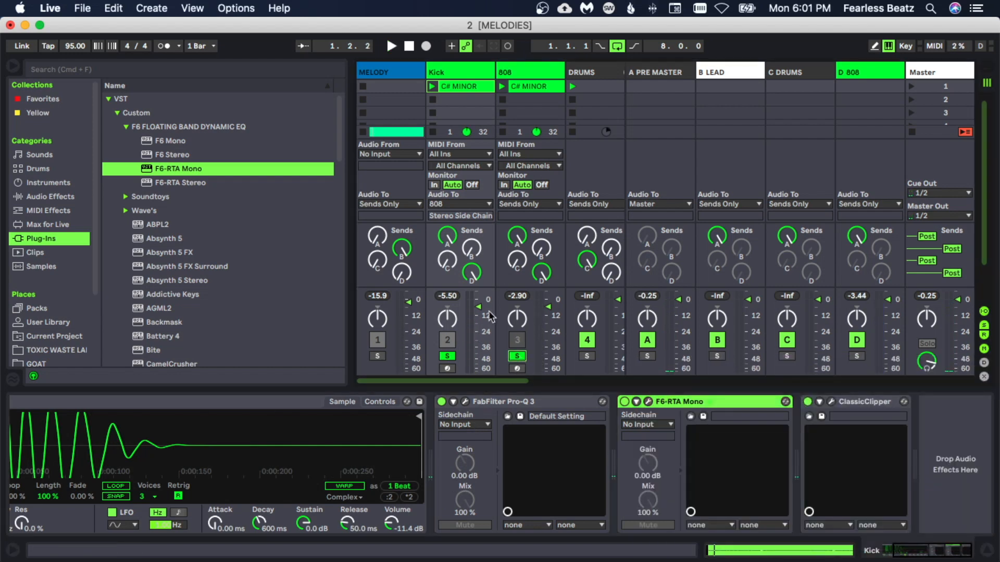
key("space")
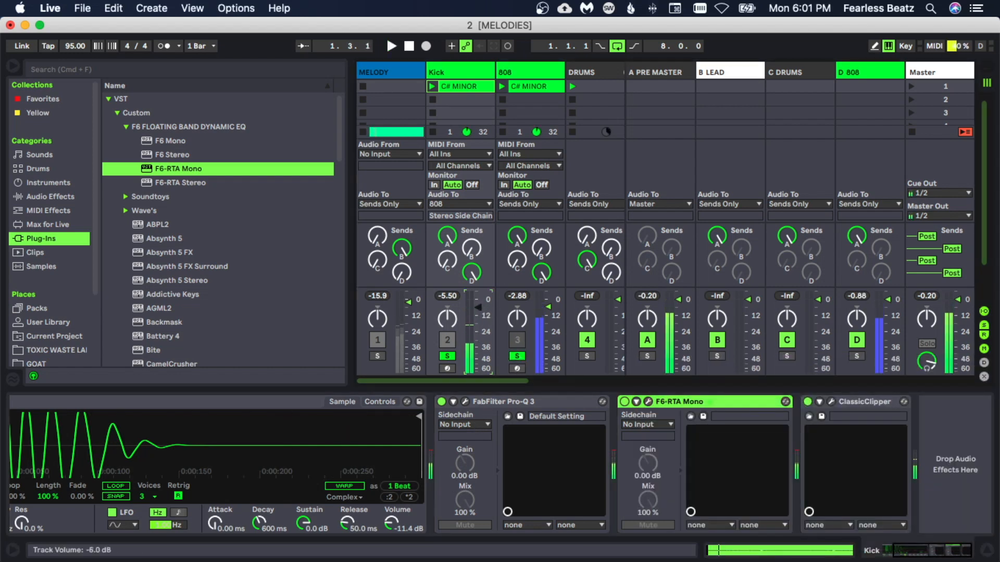
key("space")
key("space")
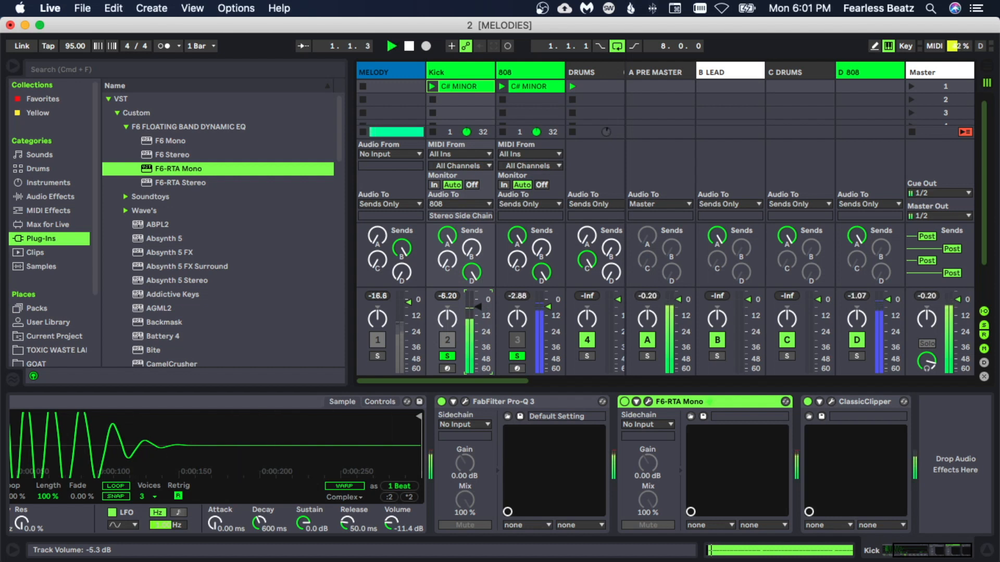
key("space")
key("space")
key("space")
key("space")
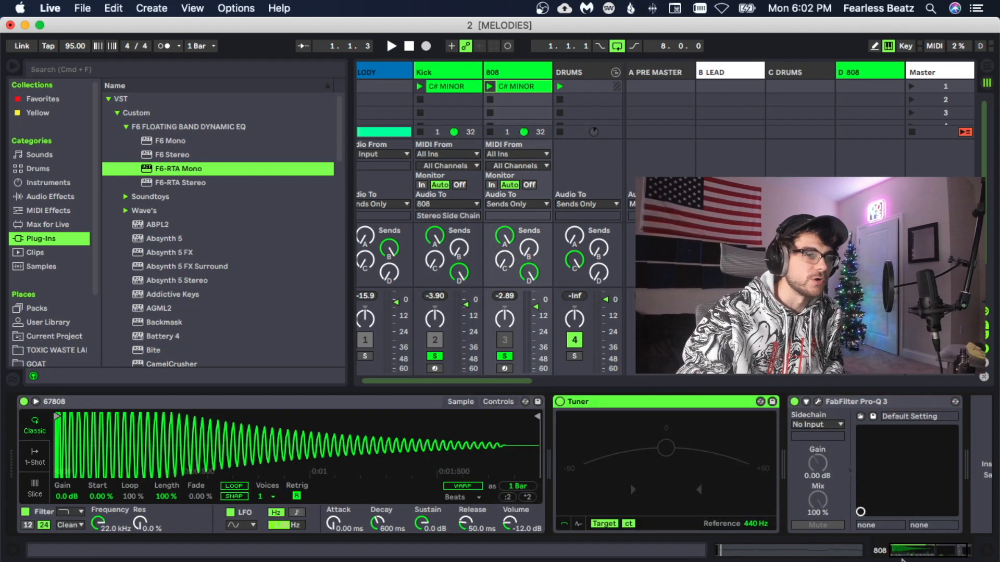
Step: Examine the kick's spectrum in its Pro-Q 3 during playback to locate the fundamental peak, and close the equalizer
left_click_drag(904, 556, 918, 555)
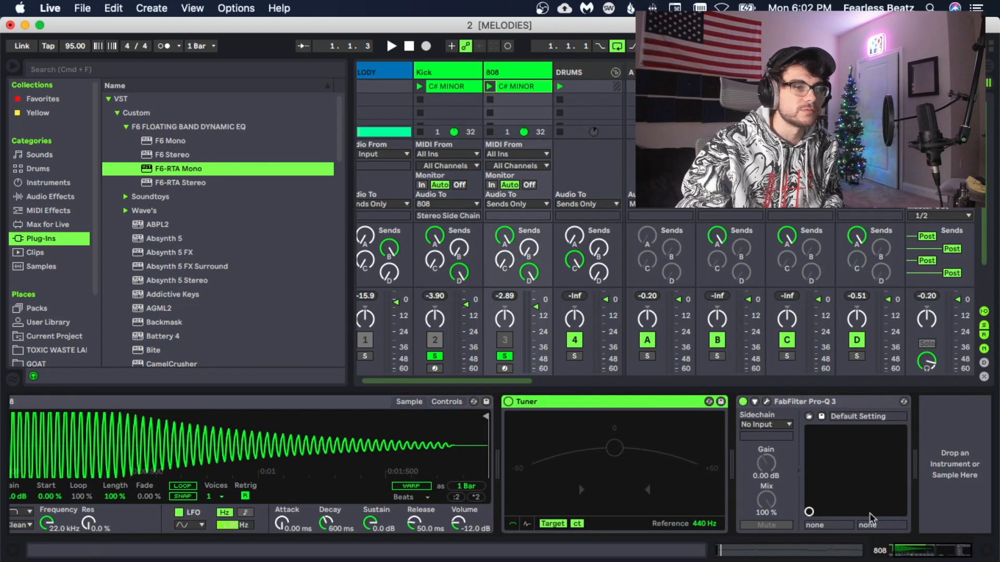
left_click(463, 73)
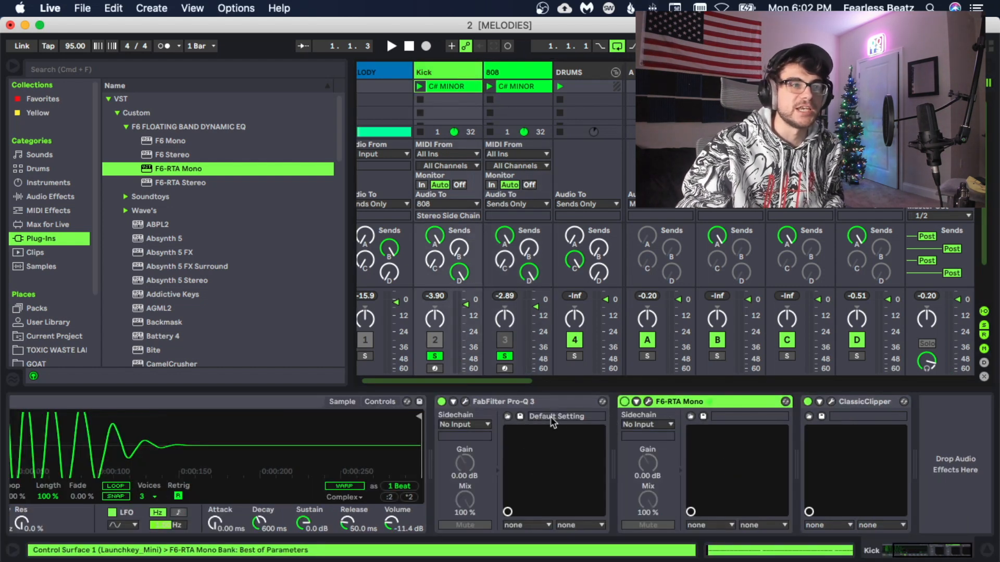
left_click(465, 402)
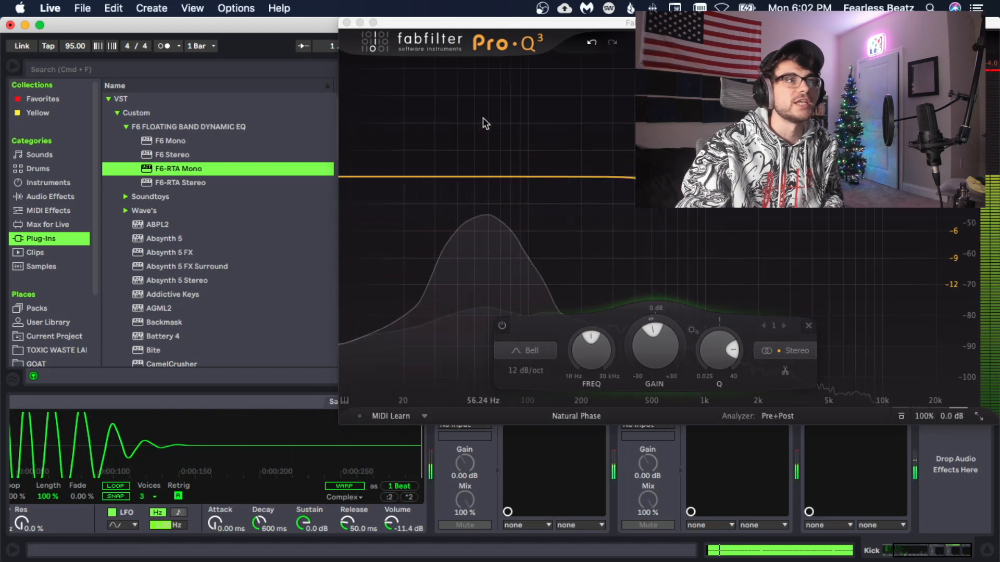
key("space")
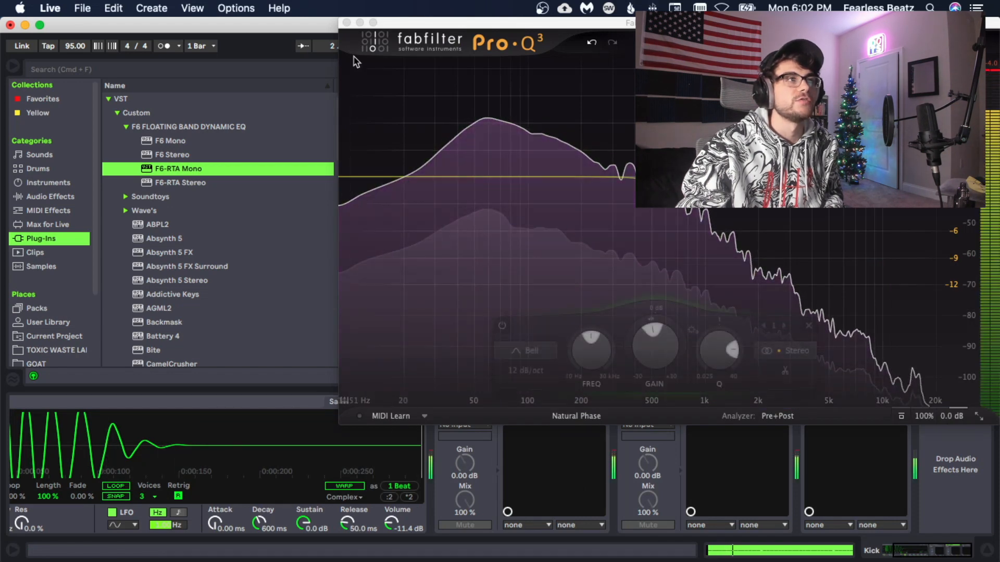
left_click(347, 22)
Step: Open the 808's Pro-Q 3 and move its dynamic bell band to about 57 Hz
left_click(493, 73)
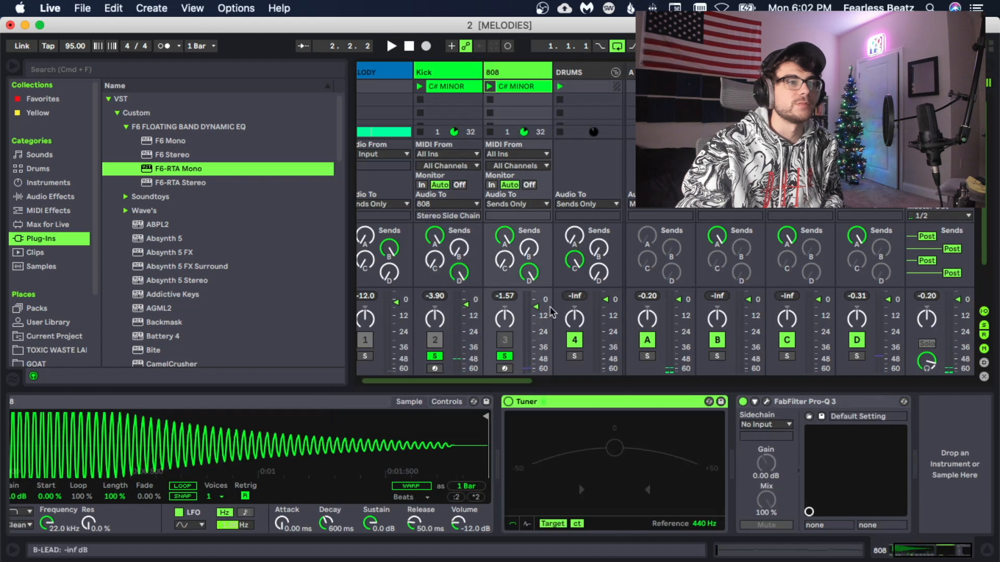
left_click(768, 402)
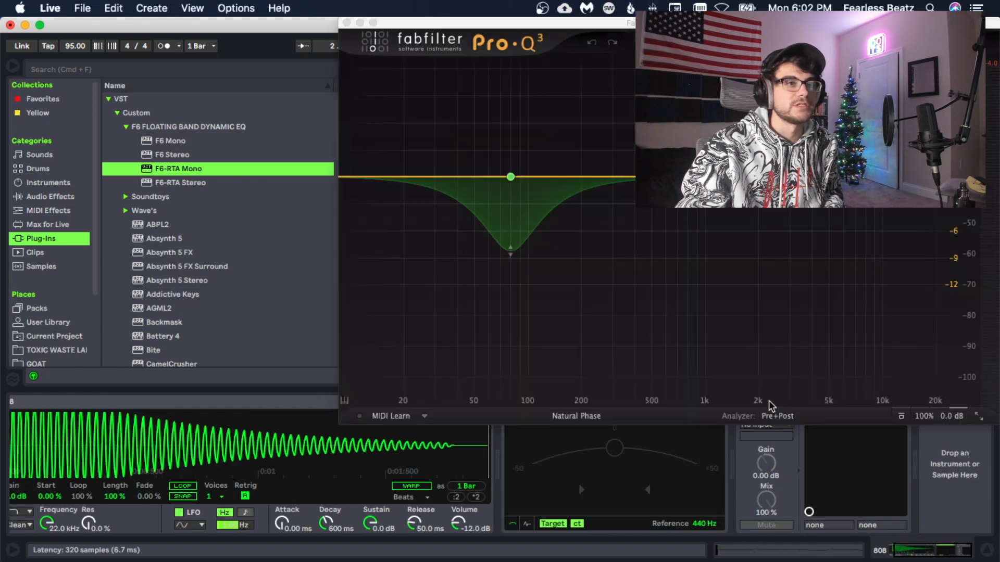
left_click_drag(509, 22, 410, 20)
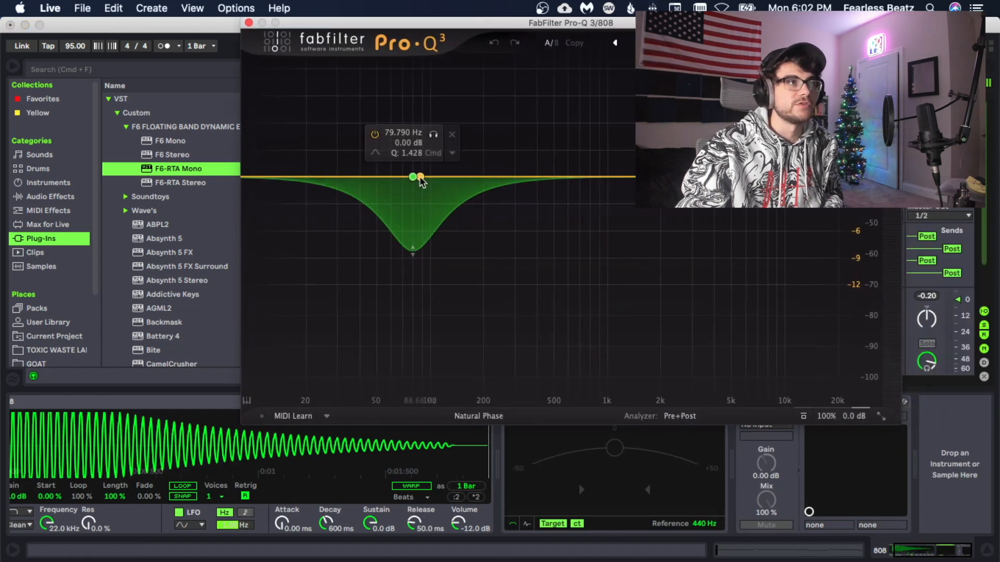
left_click_drag(413, 177, 387, 178)
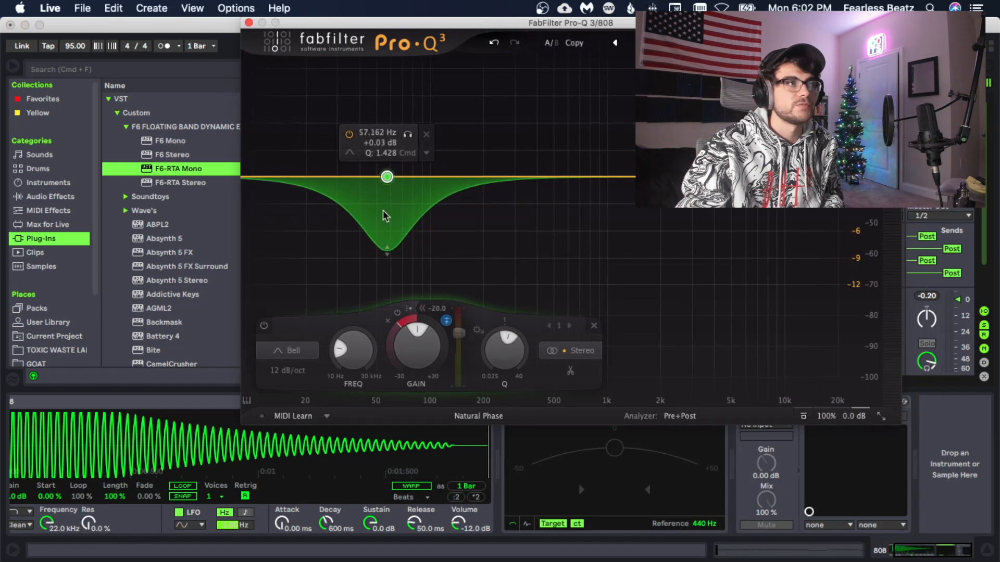
Step: Set the 57 Hz band's dynamic range to about -5 dB and narrow its Q to about 2.8
left_click_drag(388, 323, 412, 270)
key("super+z")
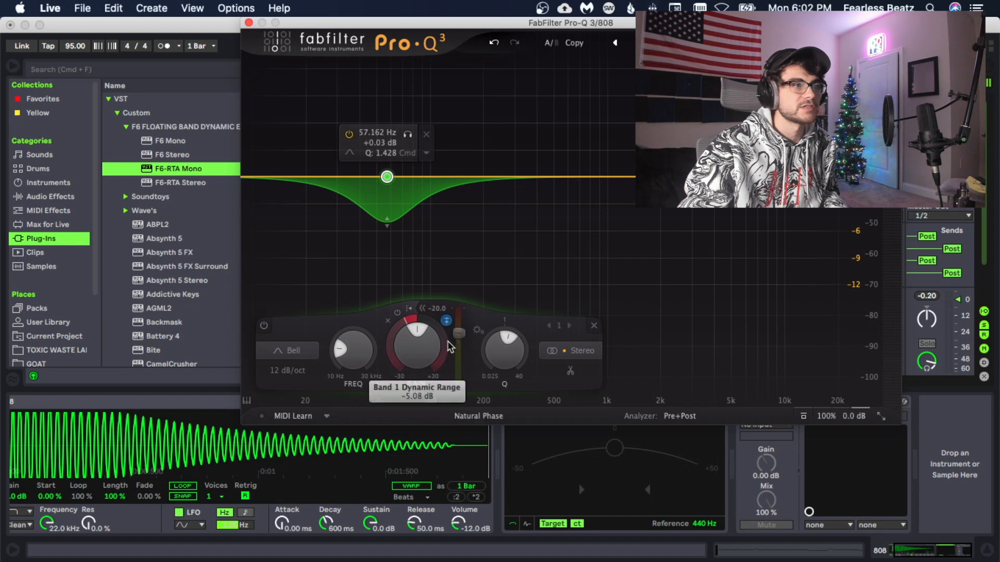
left_click_drag(494, 350, 499, 324)
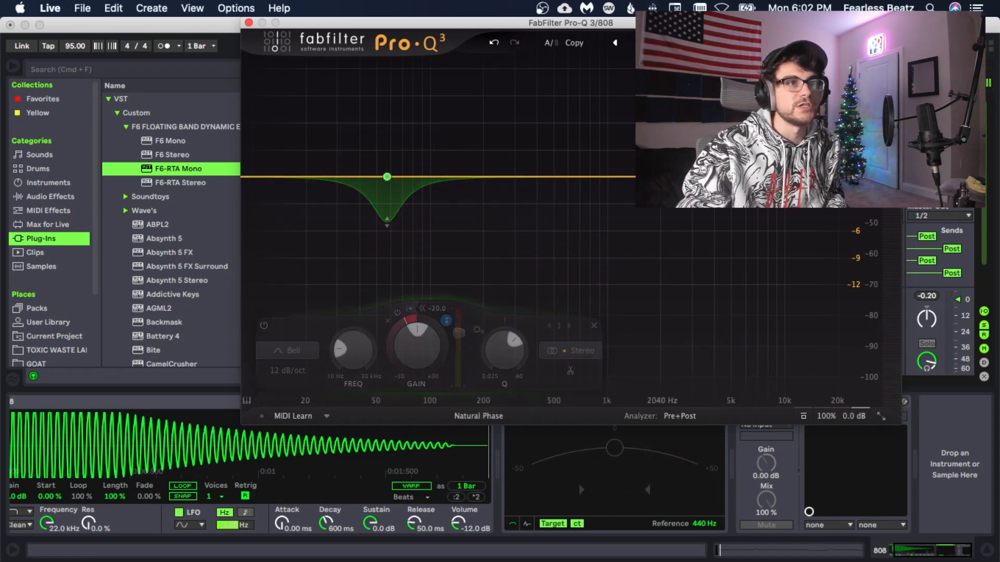
Step: Try a second bell band near 2 kHz with about -6 dB of dynamic range and a manual threshold, and delete it
left_click(663, 177)
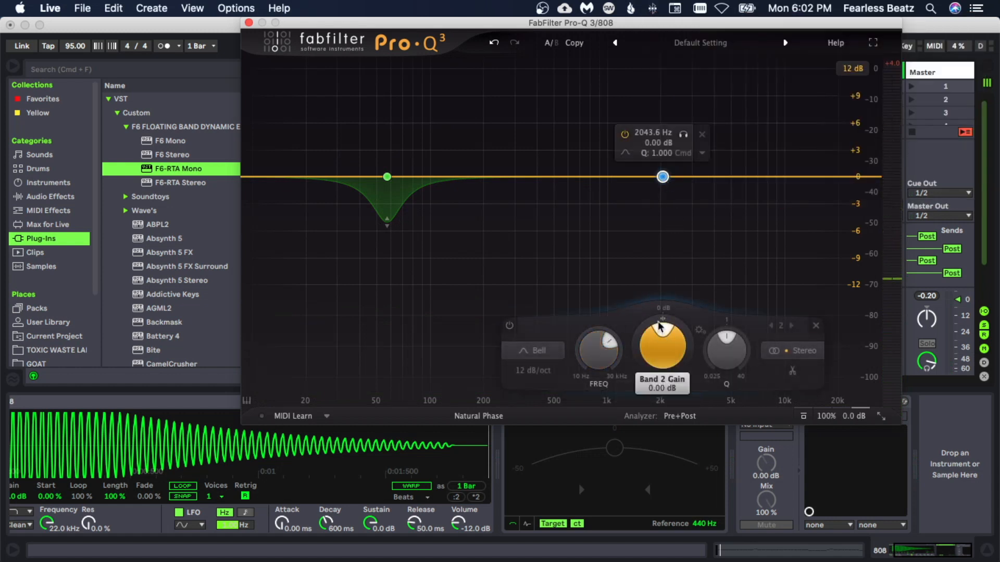
left_click_drag(640, 335, 639, 406)
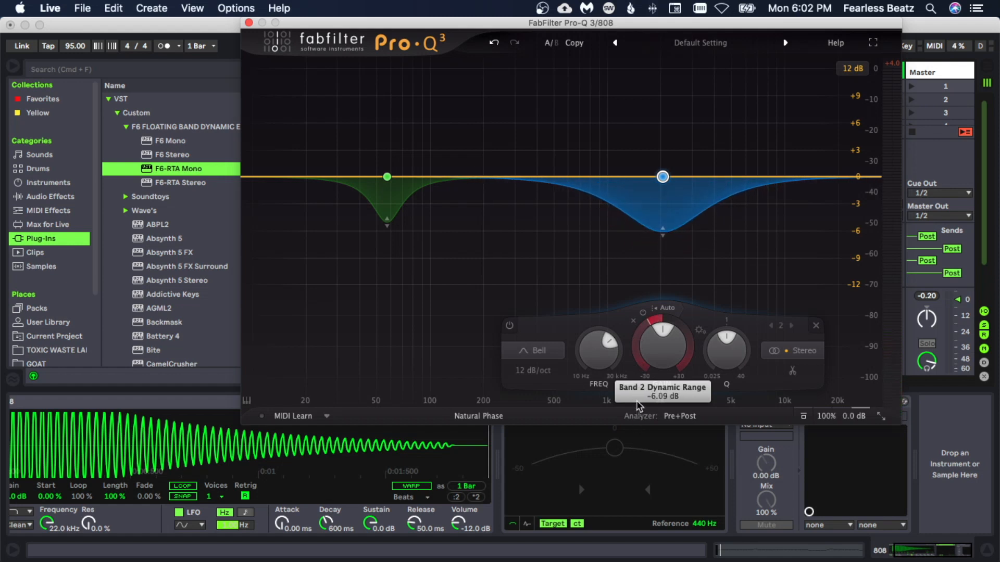
left_click(659, 311)
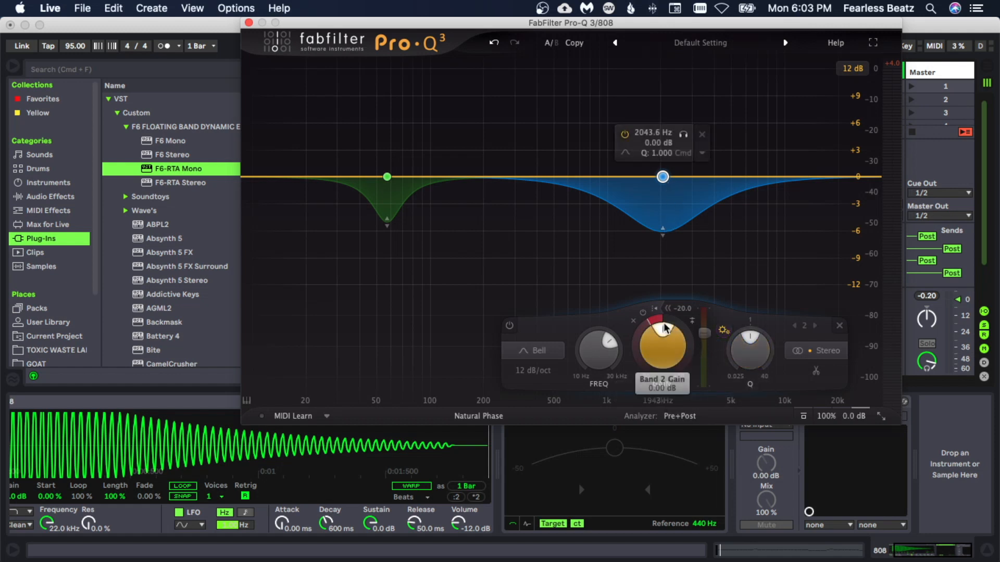
left_click(701, 134)
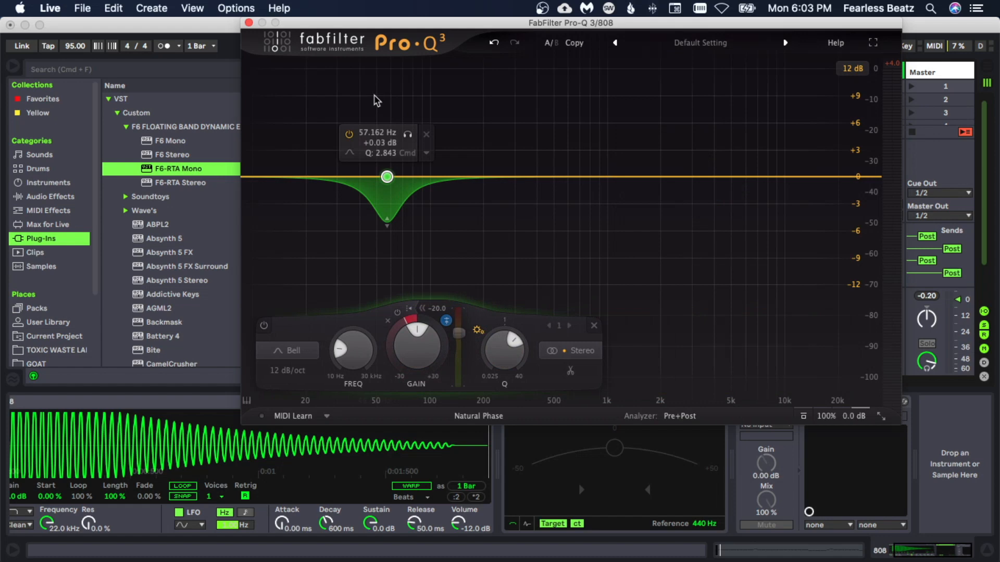
Step: Close the 808's equalizer, review the Kick track's output routing into the 808 side chain, and return to the 808 track
left_click(248, 23)
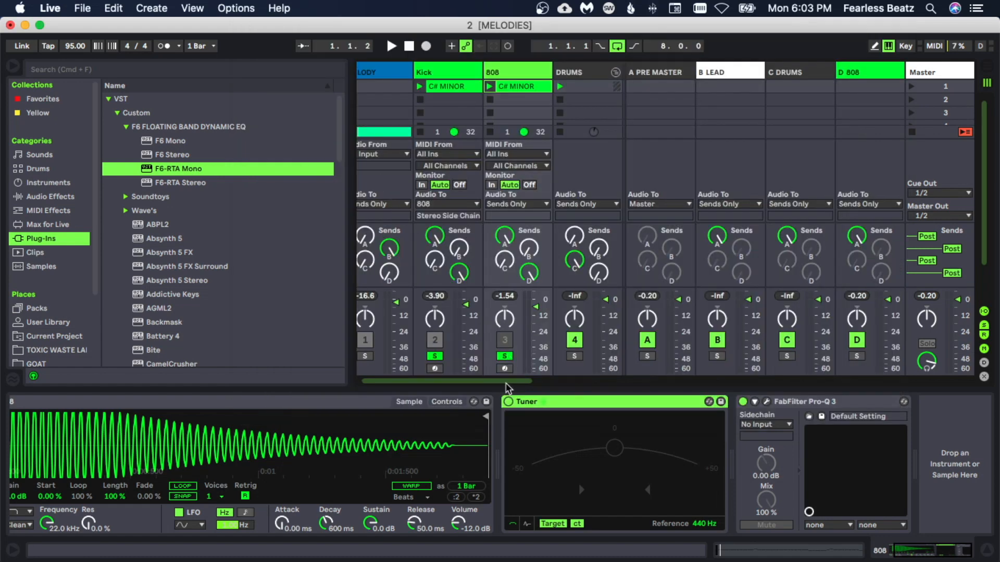
left_click(423, 71)
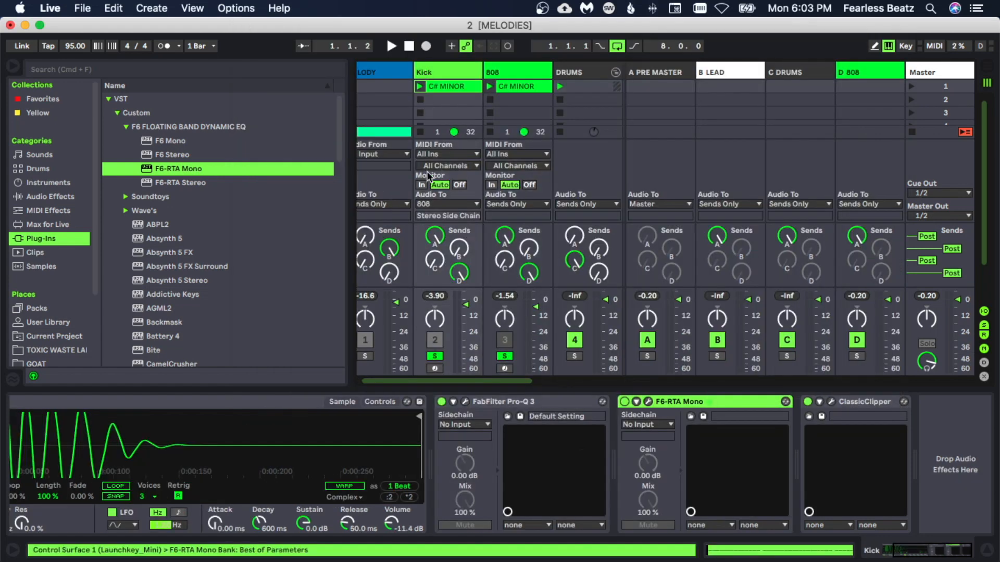
left_click(429, 207)
left_click(432, 261)
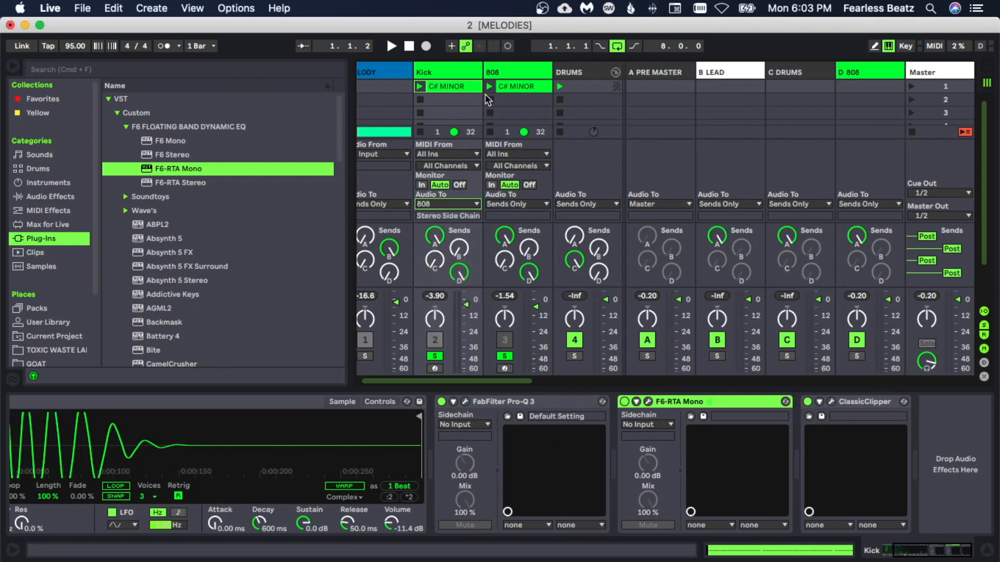
left_click(494, 72)
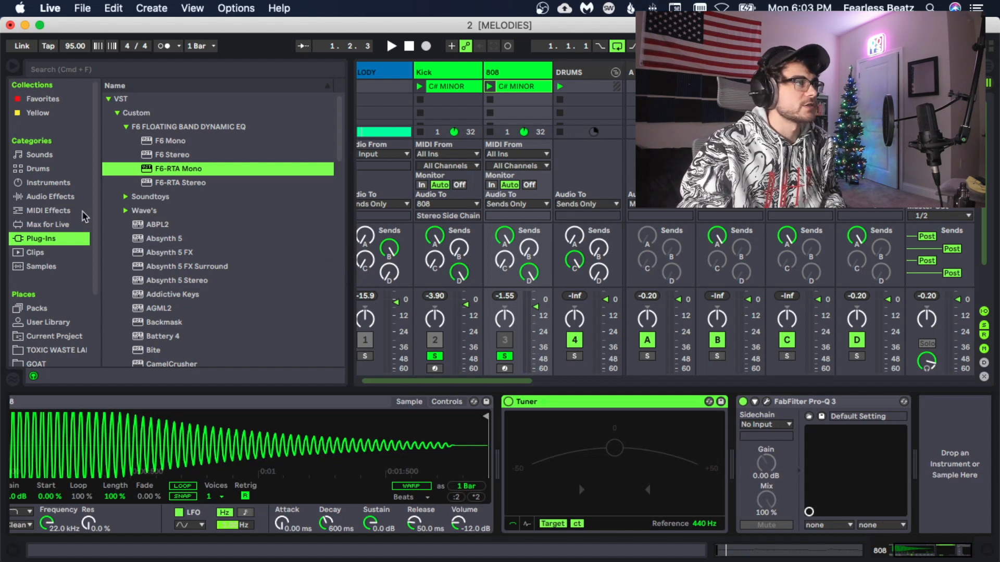
Step: Load the 808 DISTORTION.adg rack from the drum kit's ABLETON EFFECT RACKS folder onto the 808 track
scroll(66, 317, "down", 1)
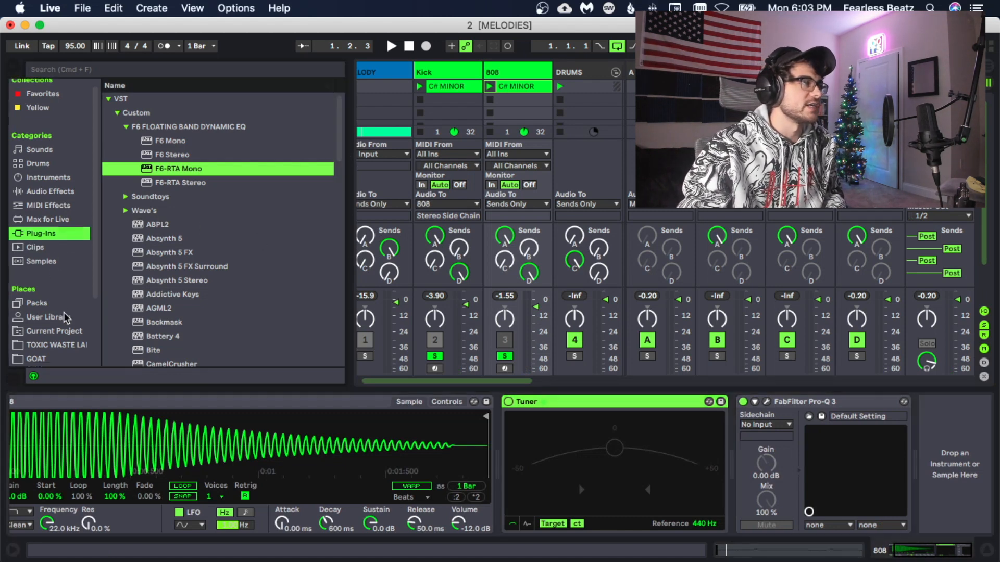
left_click(58, 345)
left_click(108, 183)
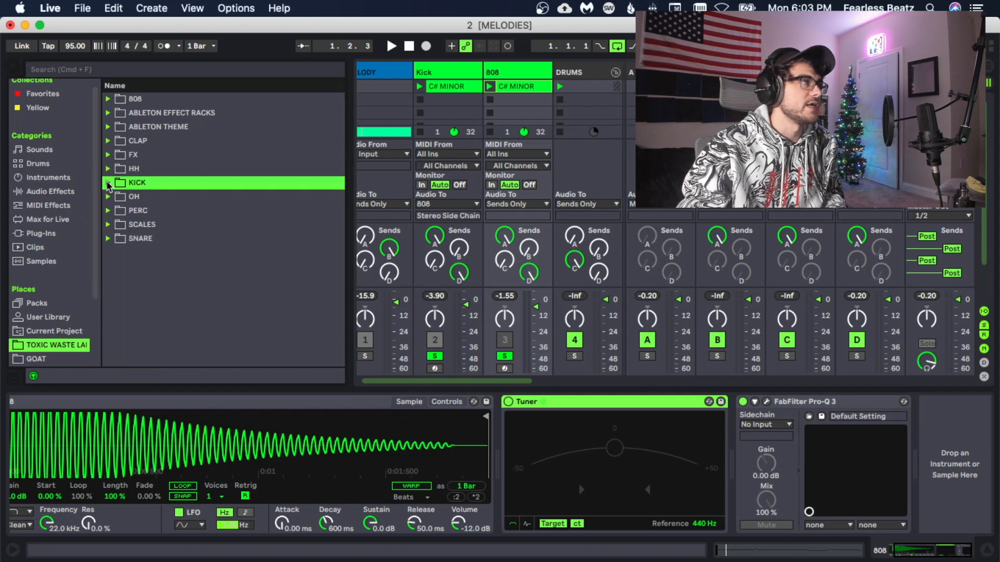
left_click(108, 112)
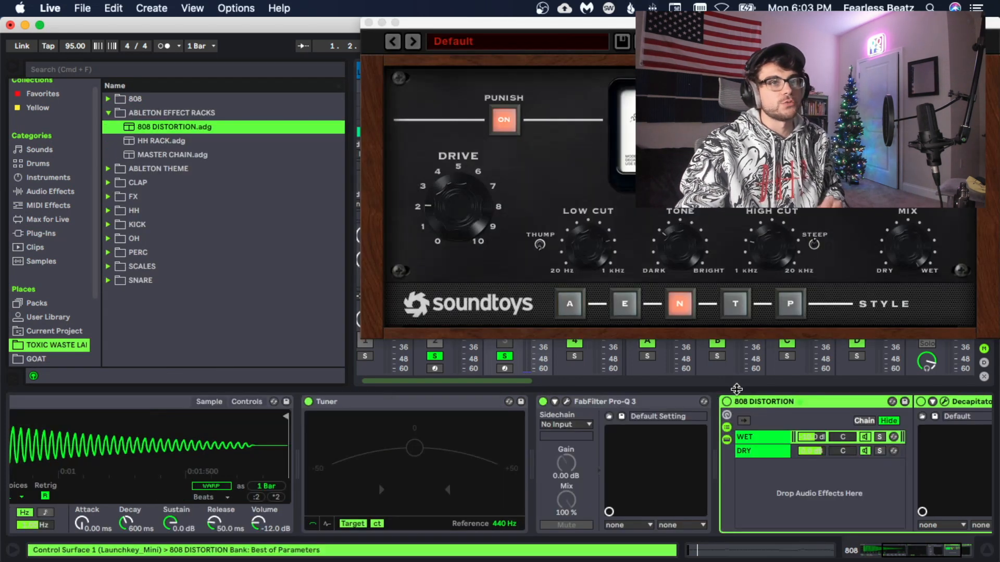
Step: Move the 808 DISTORTION rack ahead of Pro-Q 3 in the 808's device chain and close the Decapitator window
left_click(870, 550)
left_click_drag(884, 554, 932, 557)
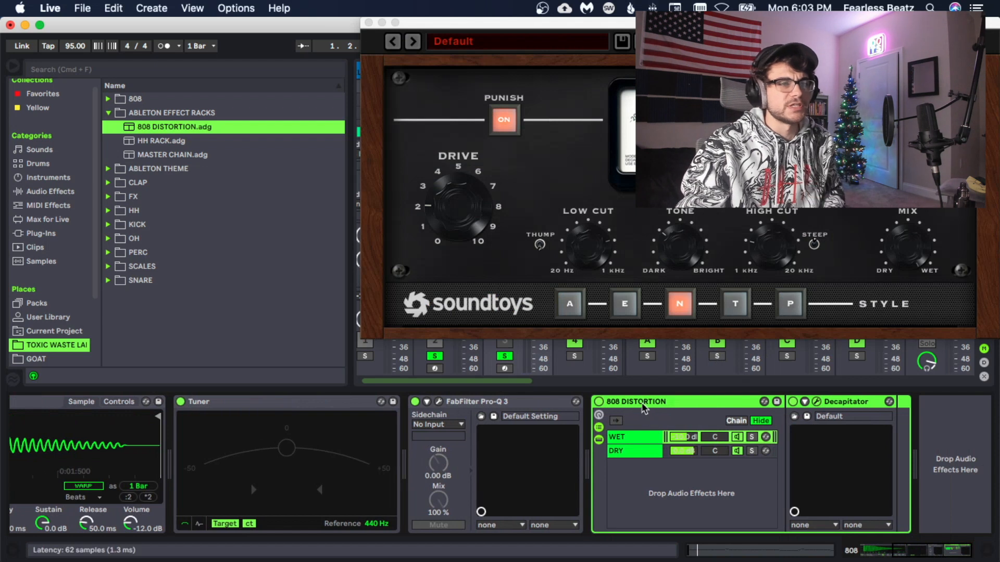
left_click_drag(641, 402, 452, 419)
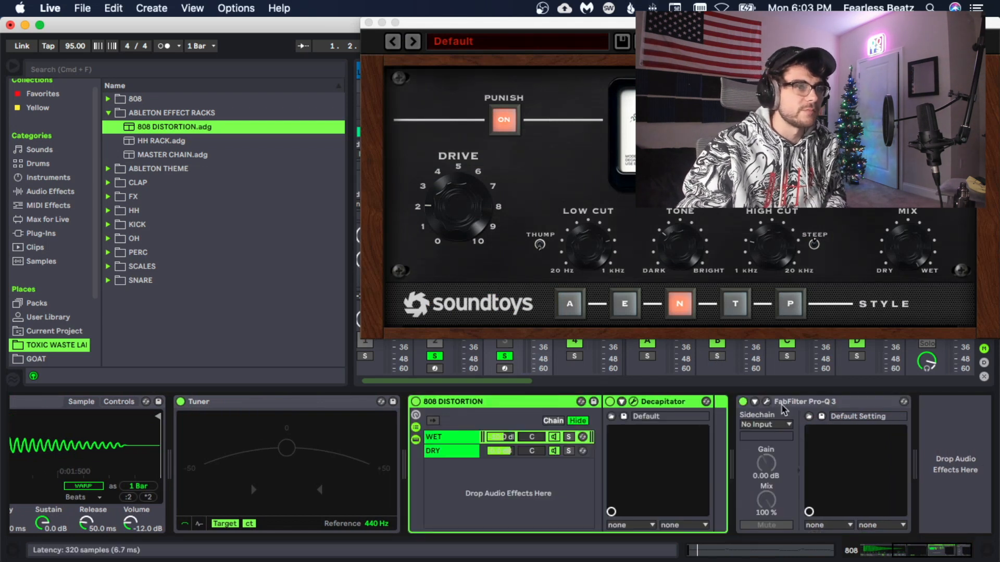
left_click(812, 404)
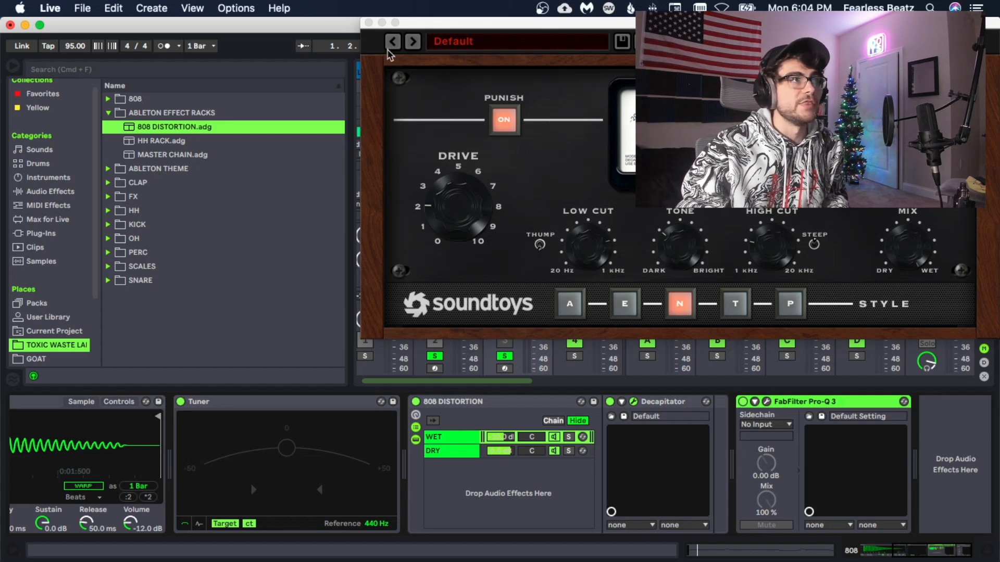
left_click(511, 406)
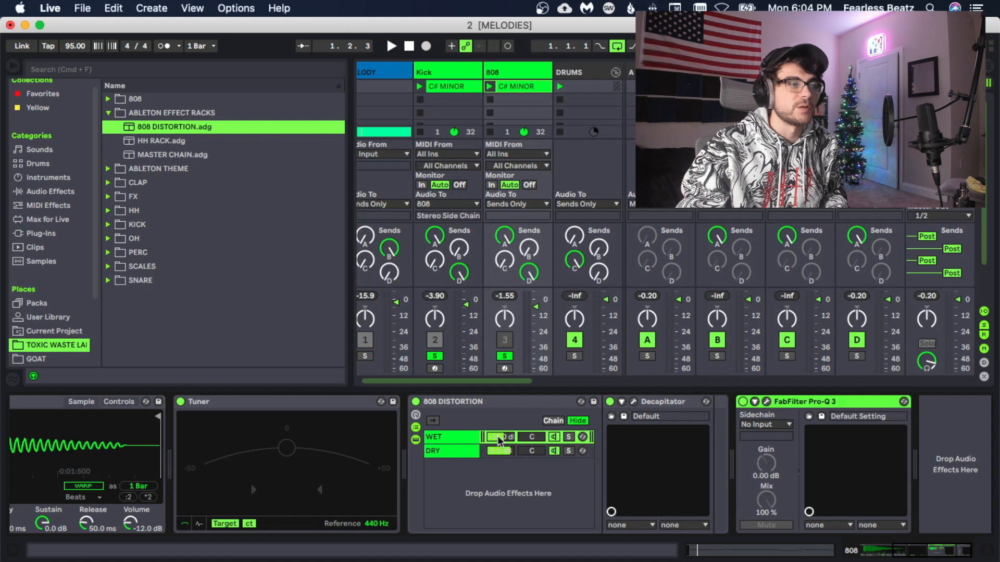
Step: Compare the 808 with the distortion rack enabled and bypassed during playback, and lower the rack's WET chain volume
key("space")
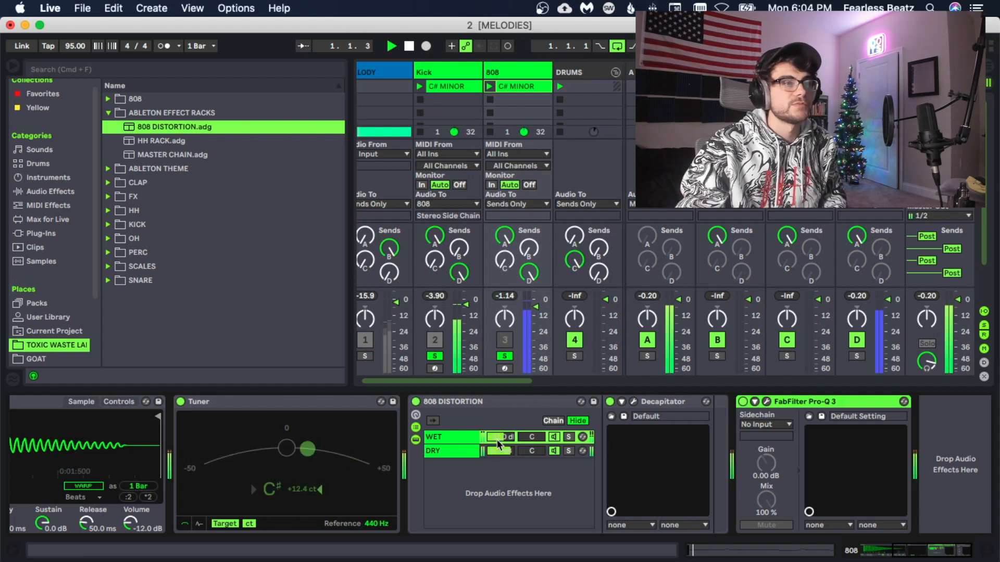
left_click(415, 402)
key("space")
key("space")
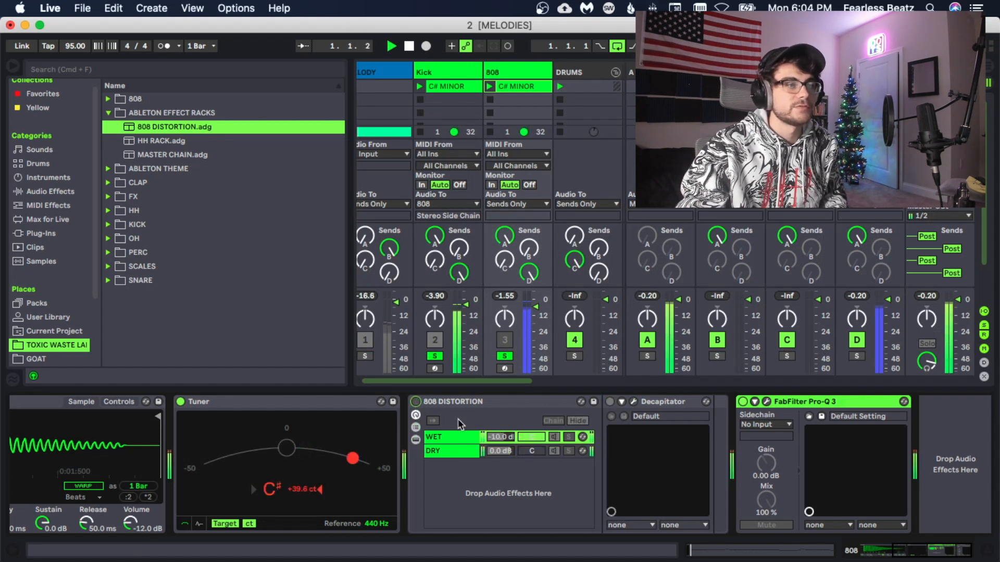
left_click(415, 401)
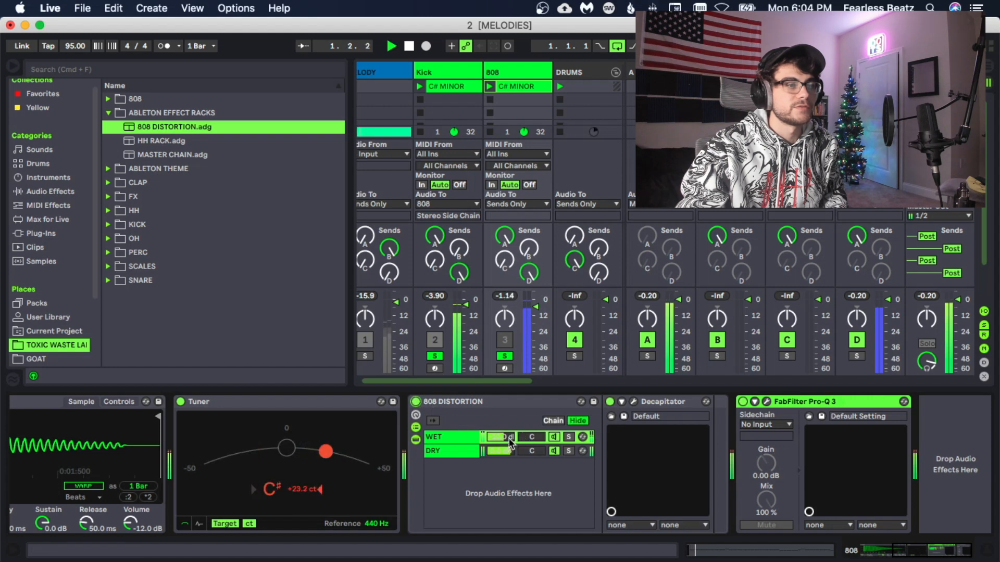
left_click_drag(509, 442, 509, 455)
key("space")
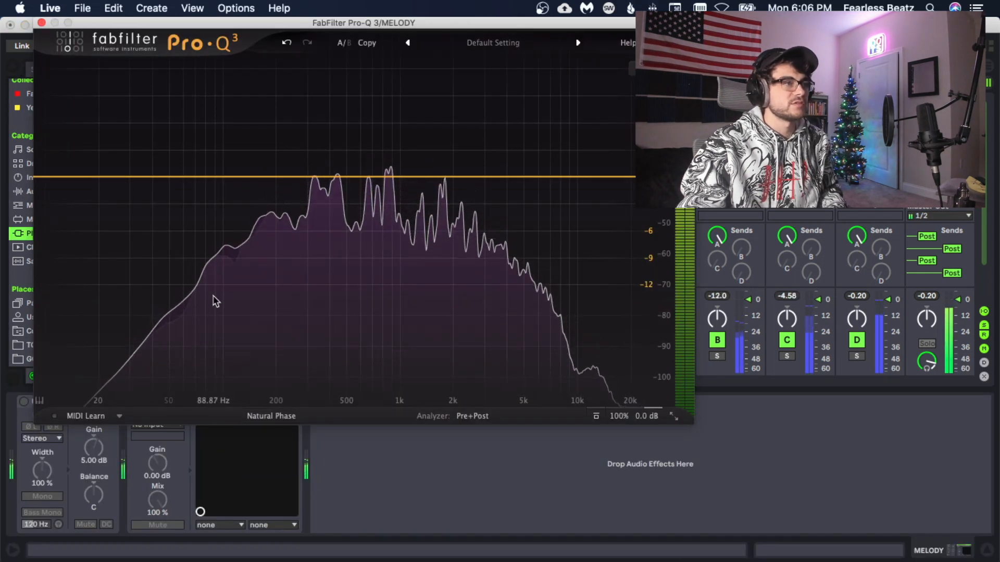
Step: Add a 12 dB/oct low cut a little above 200 Hz in the MELODY track's Pro-Q 3 and close the equalizer
left_click_drag(222, 176, 216, 218)
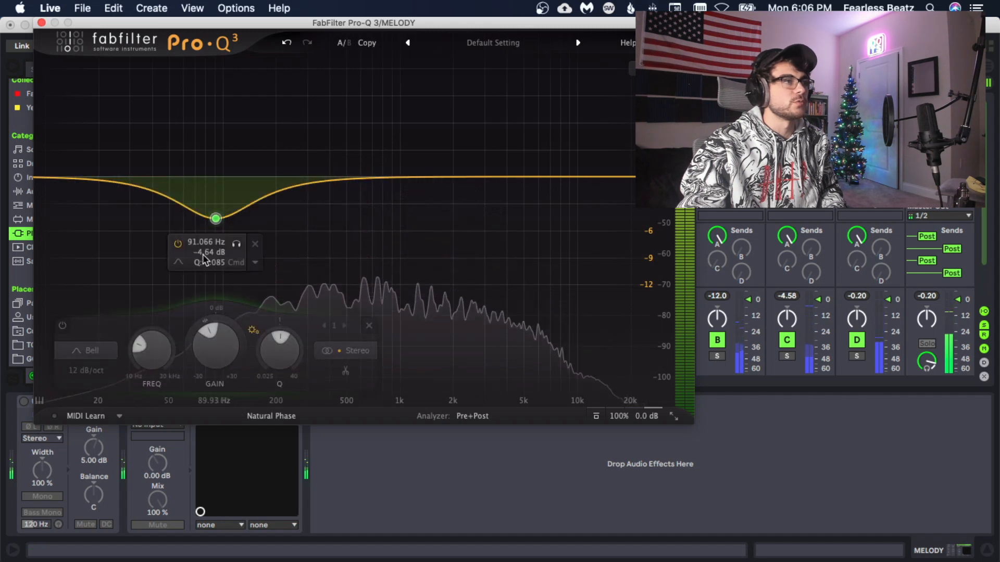
left_click(78, 350)
left_click(88, 239)
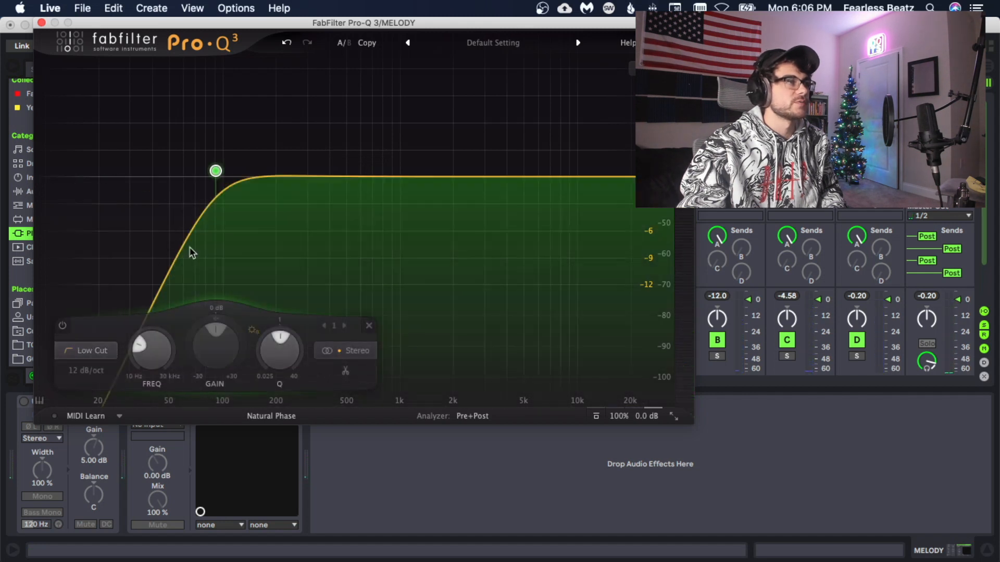
left_click_drag(216, 170, 287, 176)
left_click(42, 23)
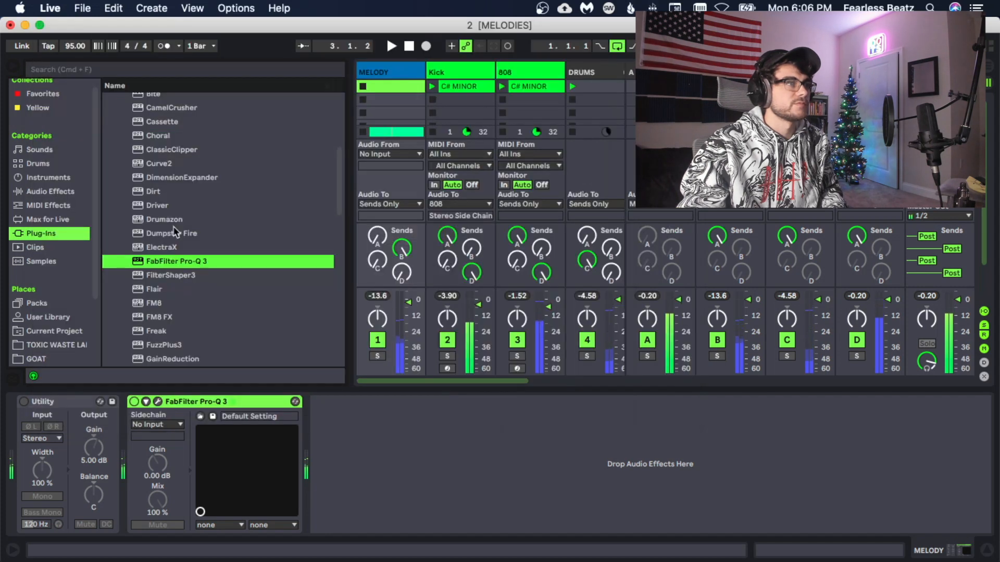